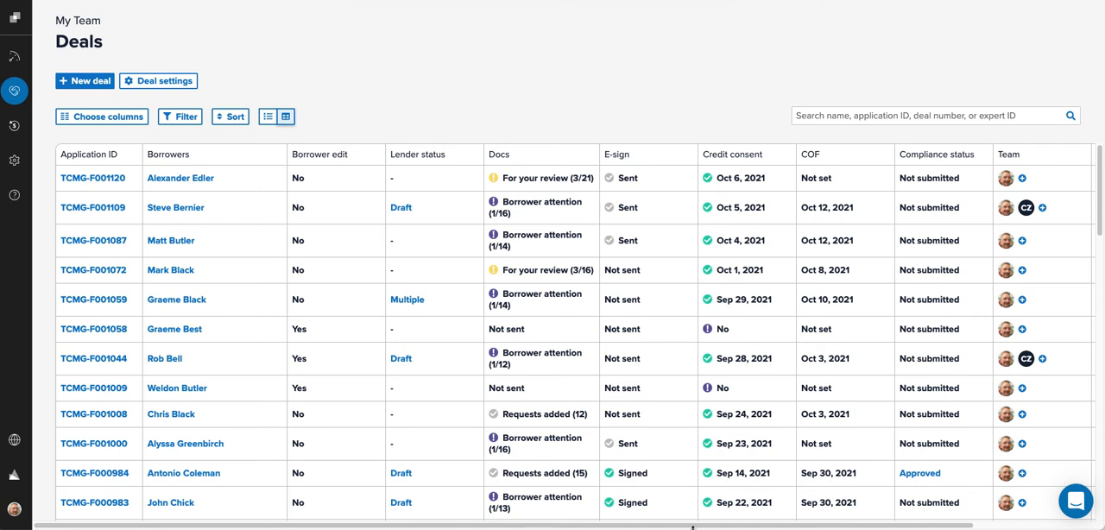
# Step: Scroll the deals table sideways and open the first deal's application section
pyautogui.moveTo(694, 526); pyautogui.dragTo(848, 520)
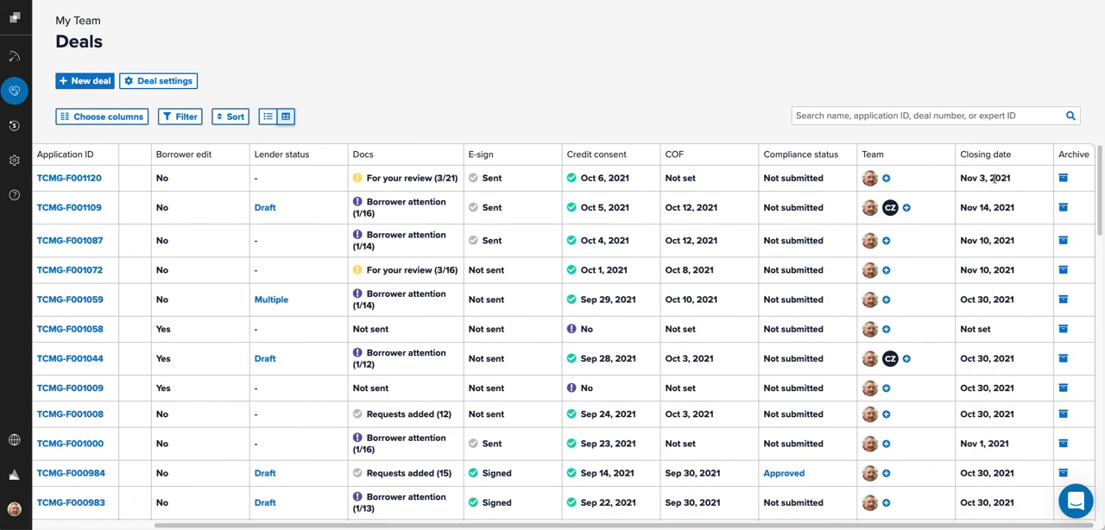
pyautogui.click(69, 178)
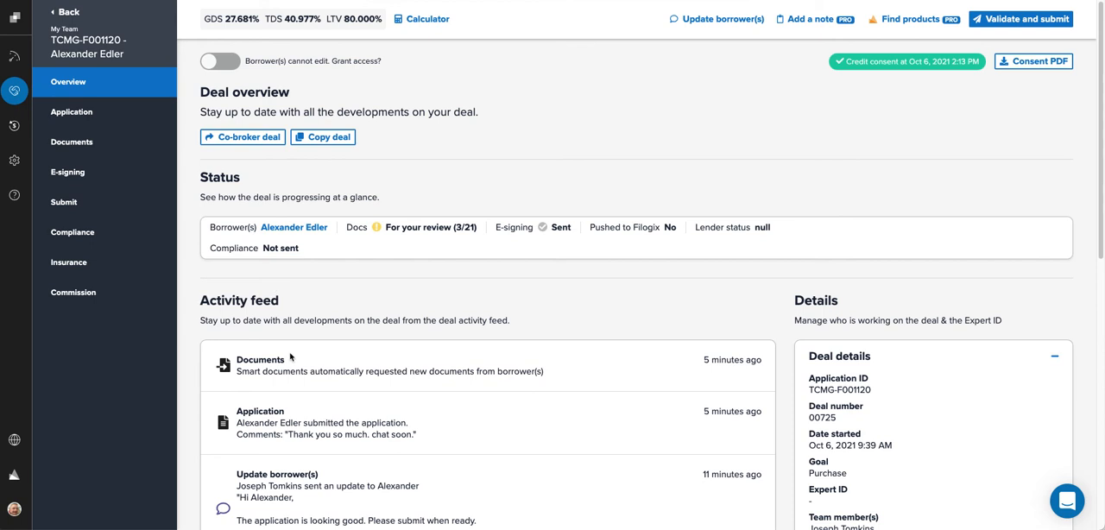
pyautogui.click(71, 117)
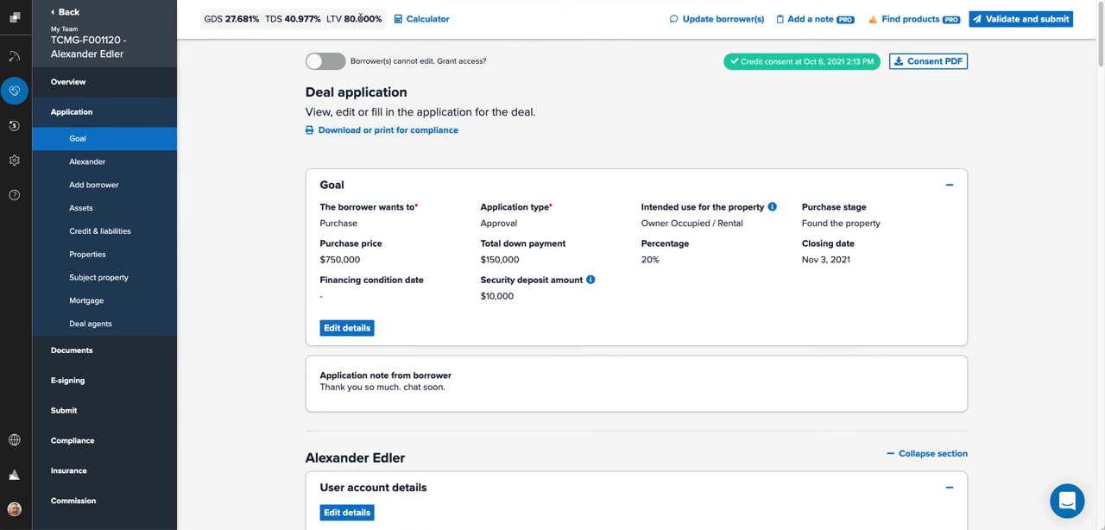
# Step: In the calculator, set subject rental income to Add percentage to gross income with a 50% inclusion and save
pyautogui.click(413, 21)
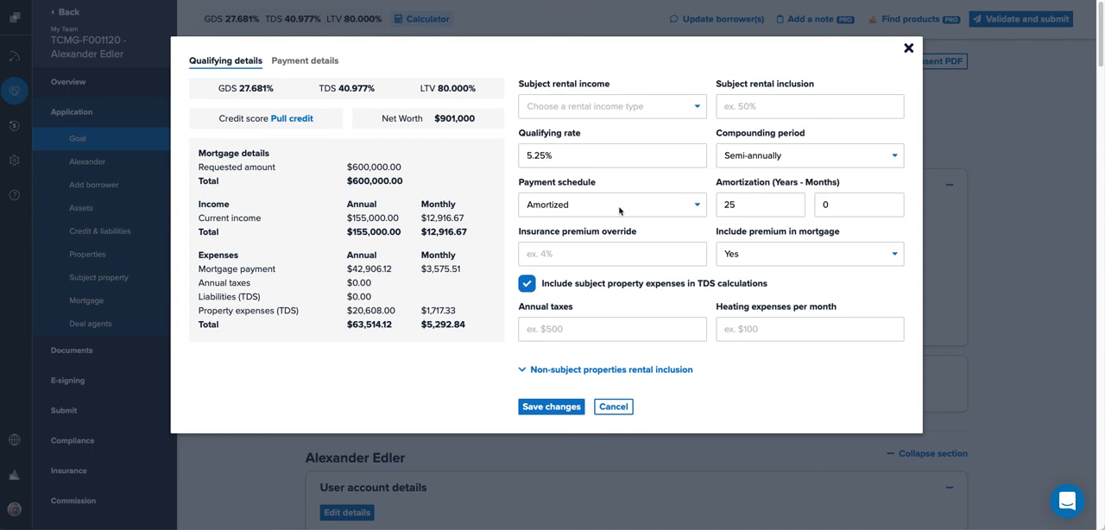
pyautogui.click(557, 106)
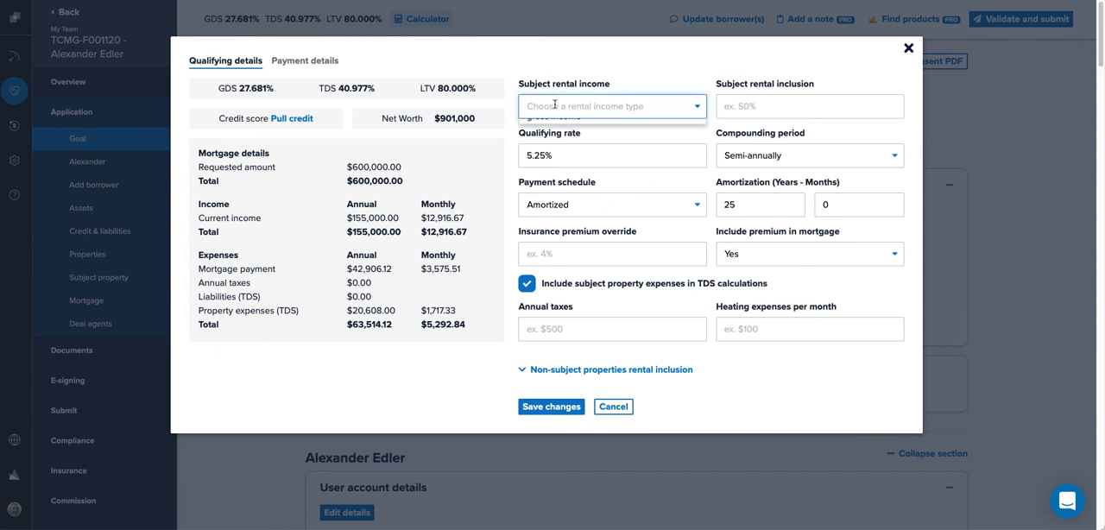
pyautogui.click(558, 127)
pyautogui.click(782, 103)
pyautogui.write('6')
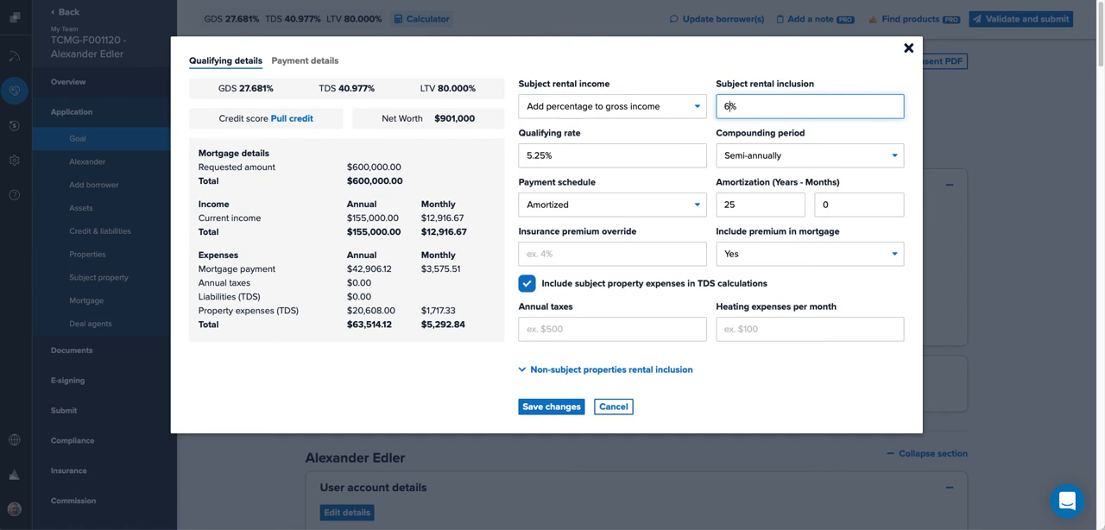
pyautogui.press('BackSpace')
pyautogui.write('50')
pyautogui.click(541, 409)
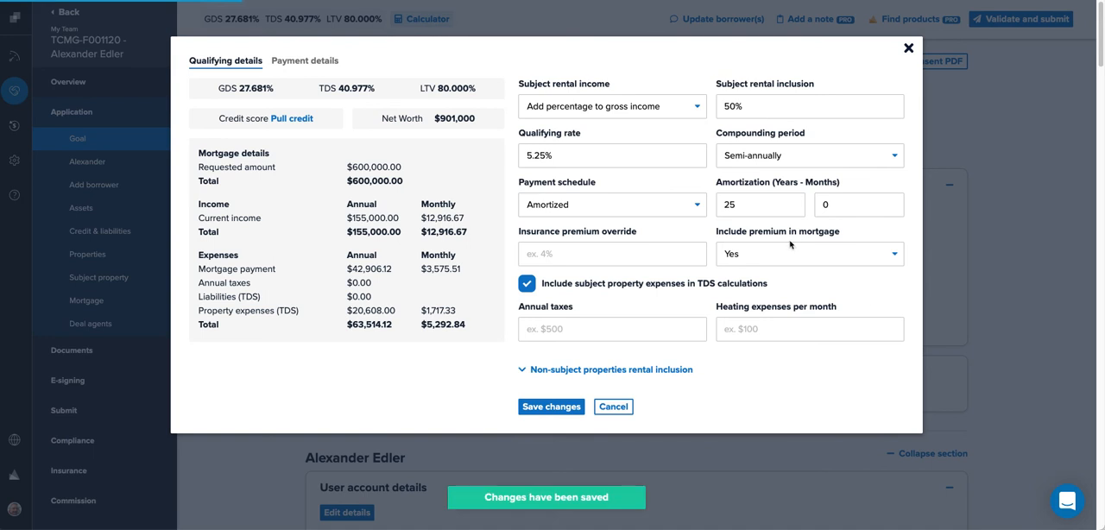
# Step: Set Include premium in mortgage to No, annual taxes to $4,500 and heating expenses to $12 per month, then save
pyautogui.click(753, 259)
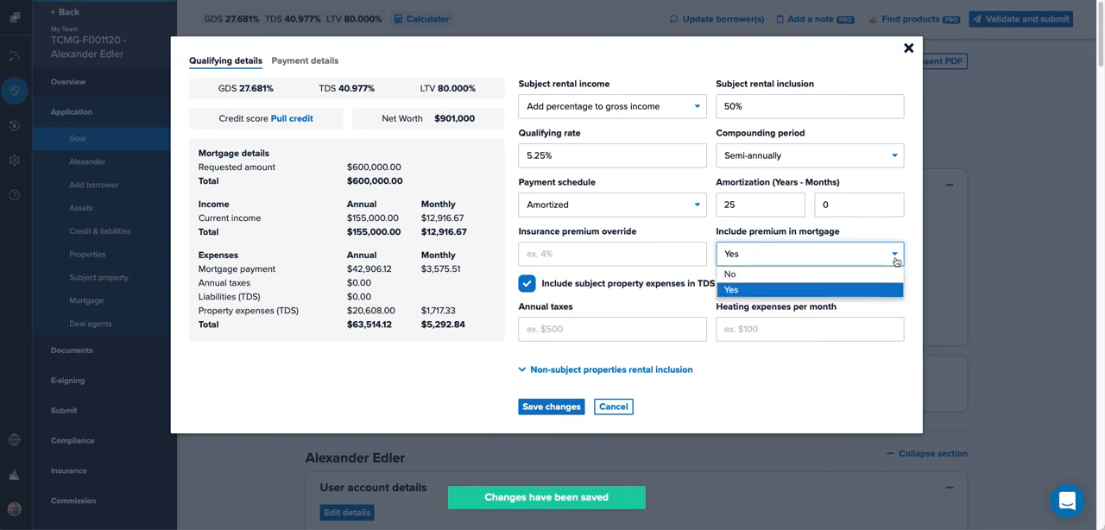
pyautogui.click(786, 273)
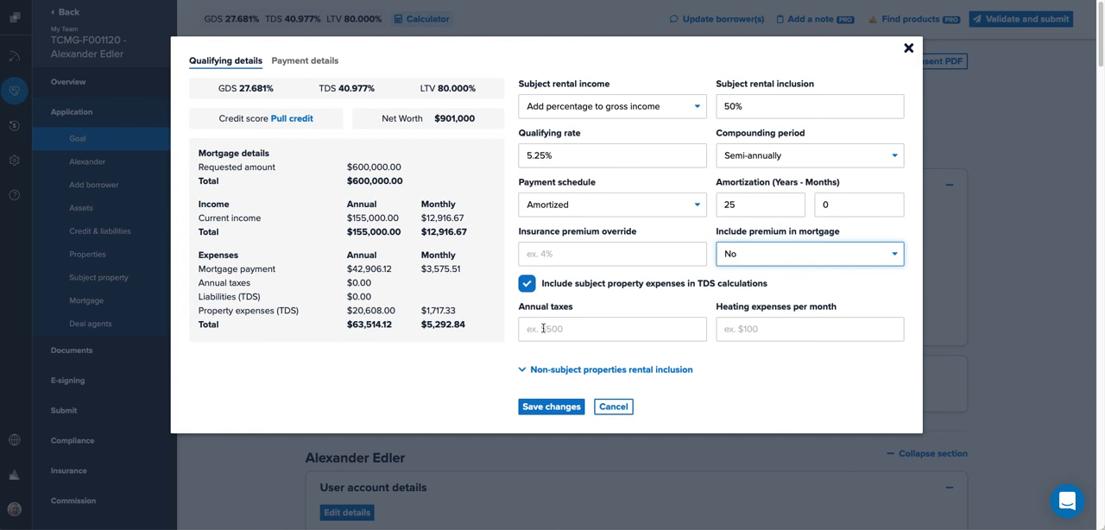
pyautogui.click(543, 329)
pyautogui.write('4,50')
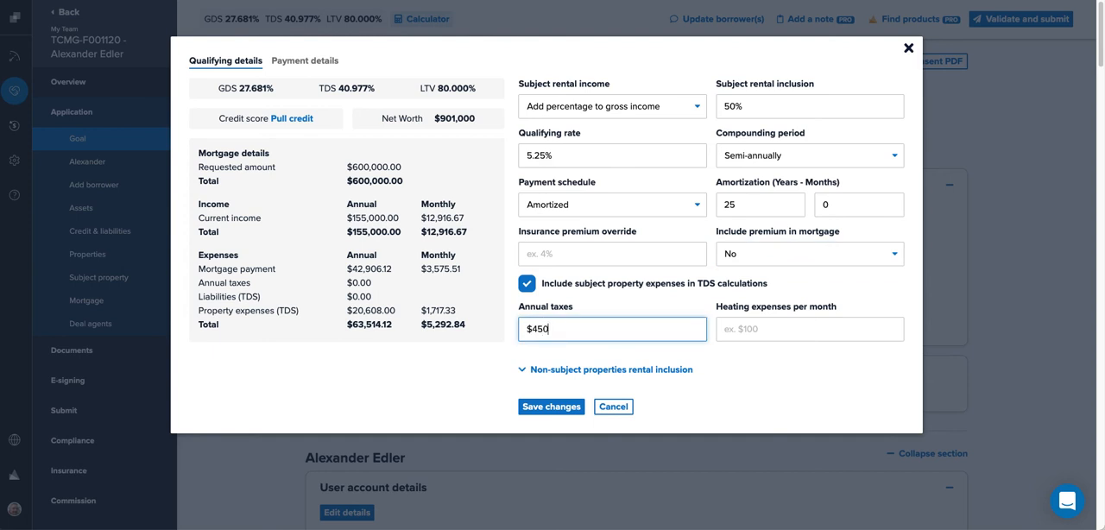
pyautogui.write('0')
pyautogui.press('Tab')
pyautogui.write('1')
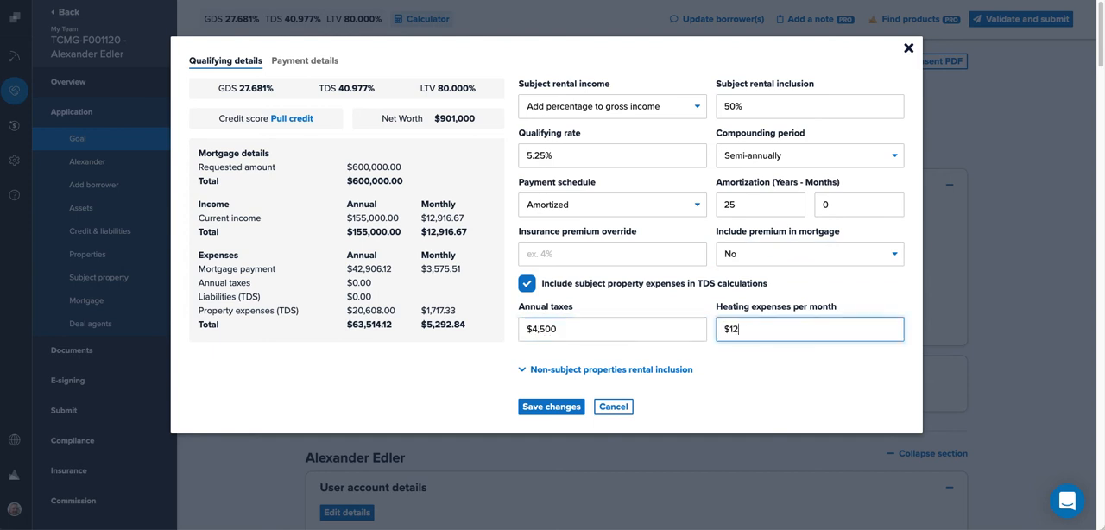
pyautogui.click(525, 407)
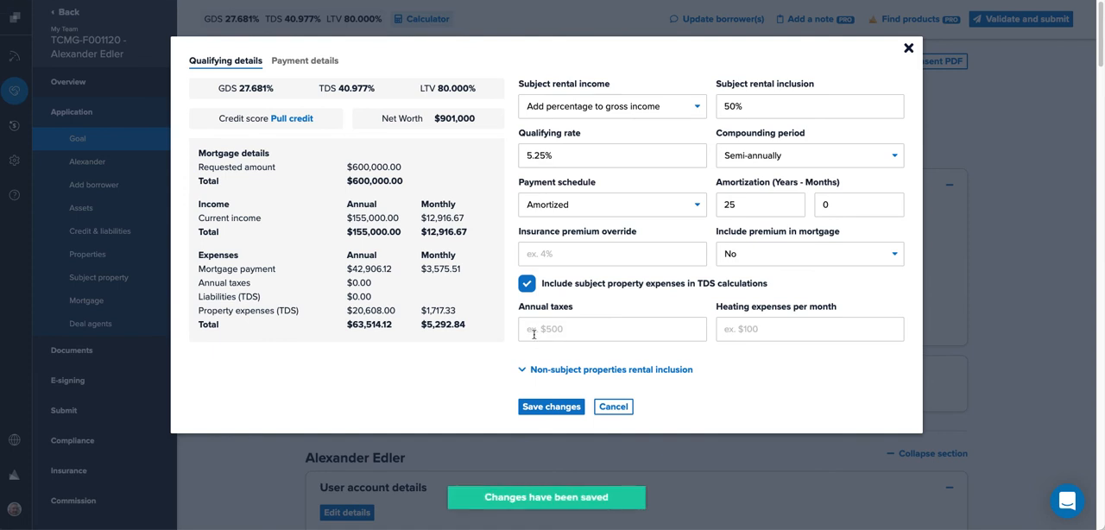
# Step: Review the calculator's payment details and close the calculator
pyautogui.click(307, 62)
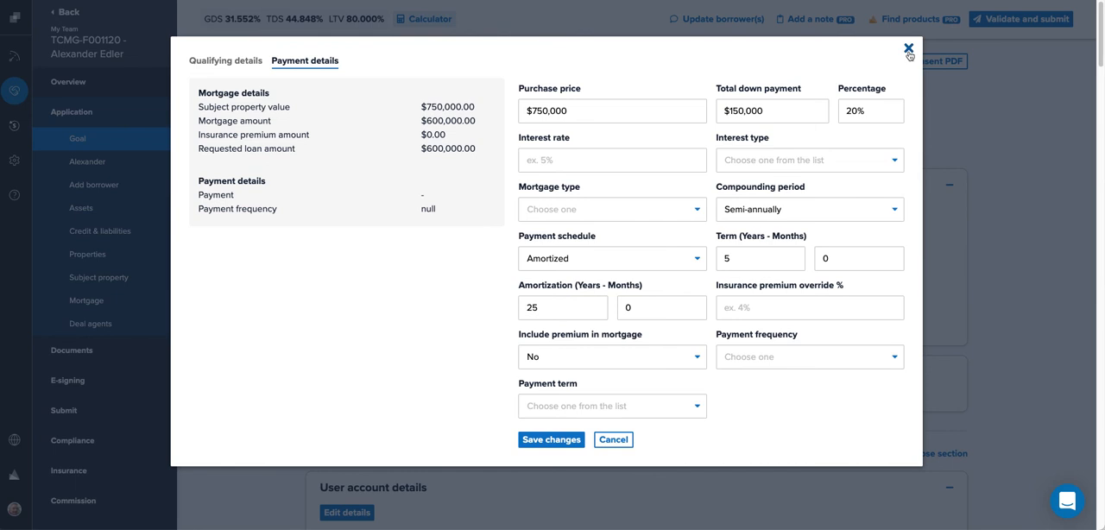
pyautogui.click(908, 50)
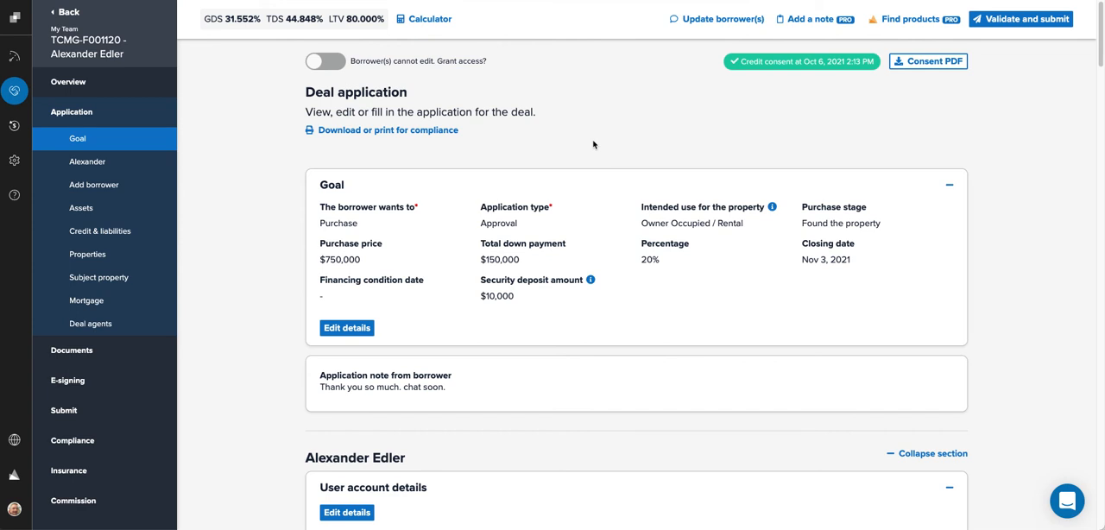
# Step: Edit the goal details to set the financing condition date to October 10, 2021 and save
pyautogui.scroll(-1, 593, 144)
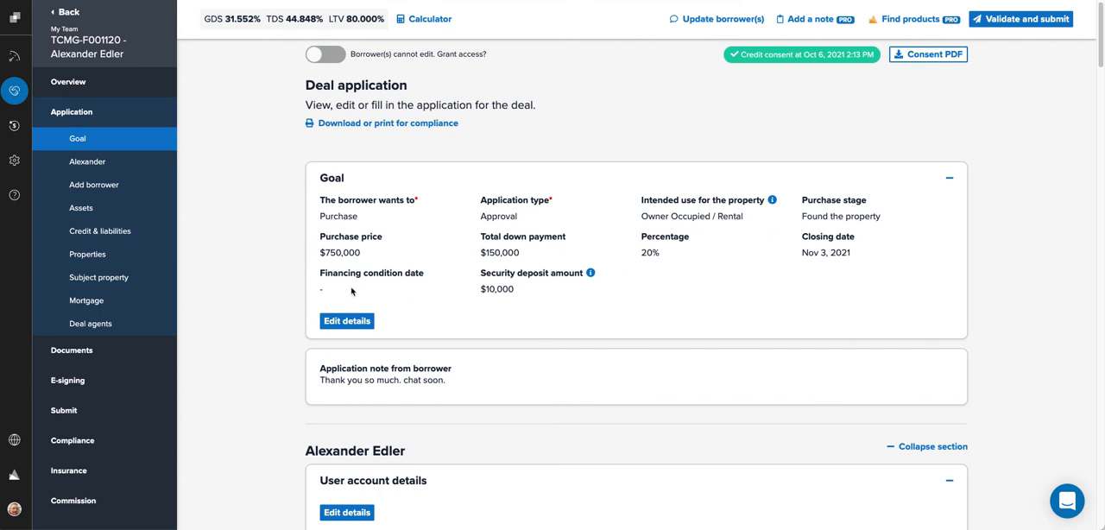
pyautogui.click(346, 323)
pyautogui.click(346, 332)
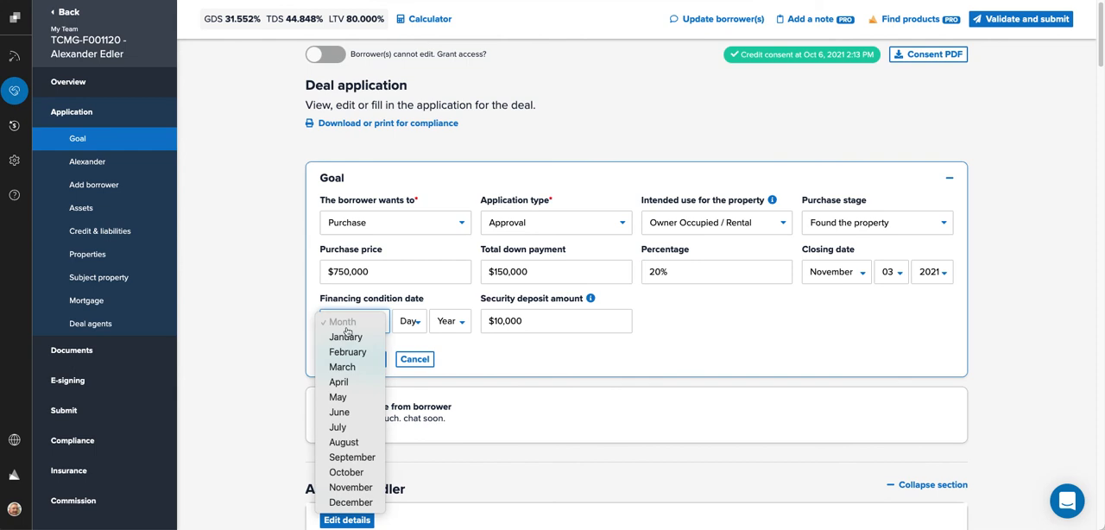
pyautogui.click(347, 471)
pyautogui.click(413, 323)
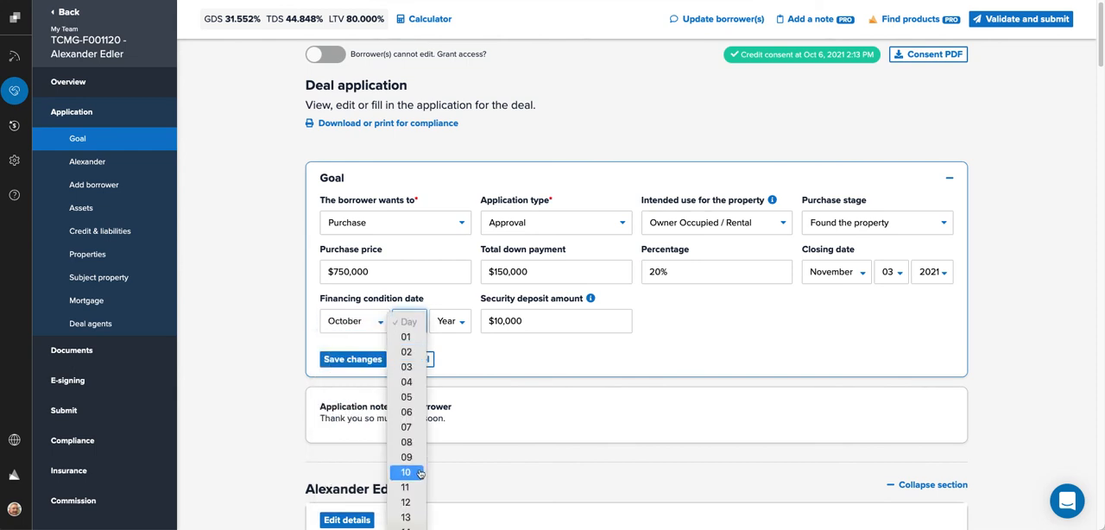
pyautogui.click(413, 471)
pyautogui.click(449, 321)
pyautogui.click(359, 374)
pyautogui.click(354, 359)
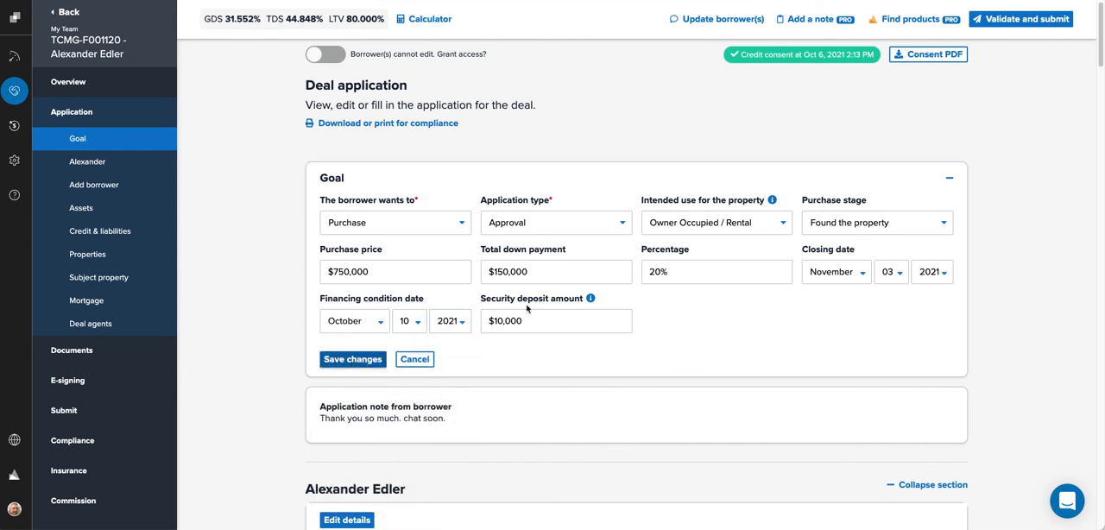
# Step: Collapse the Goal and User account details sections
pyautogui.click(949, 179)
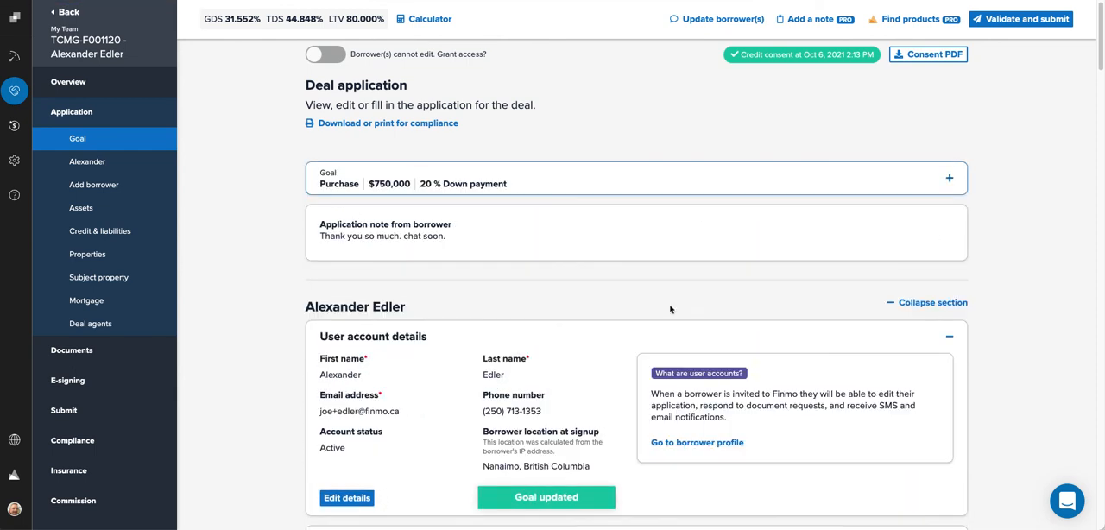
pyautogui.scroll(-2, 740, 308)
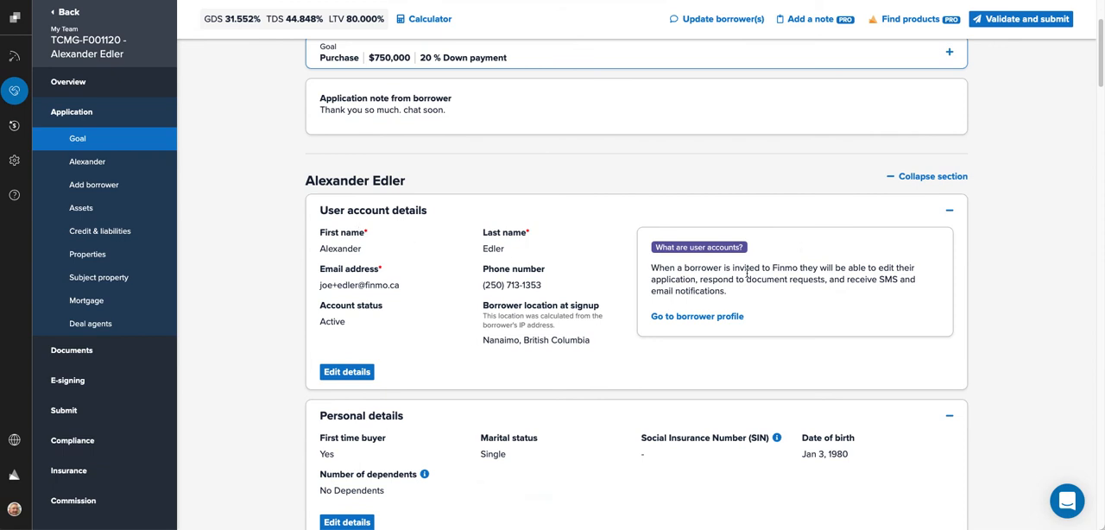
pyautogui.click(950, 210)
pyautogui.scroll(-1, 953, 223)
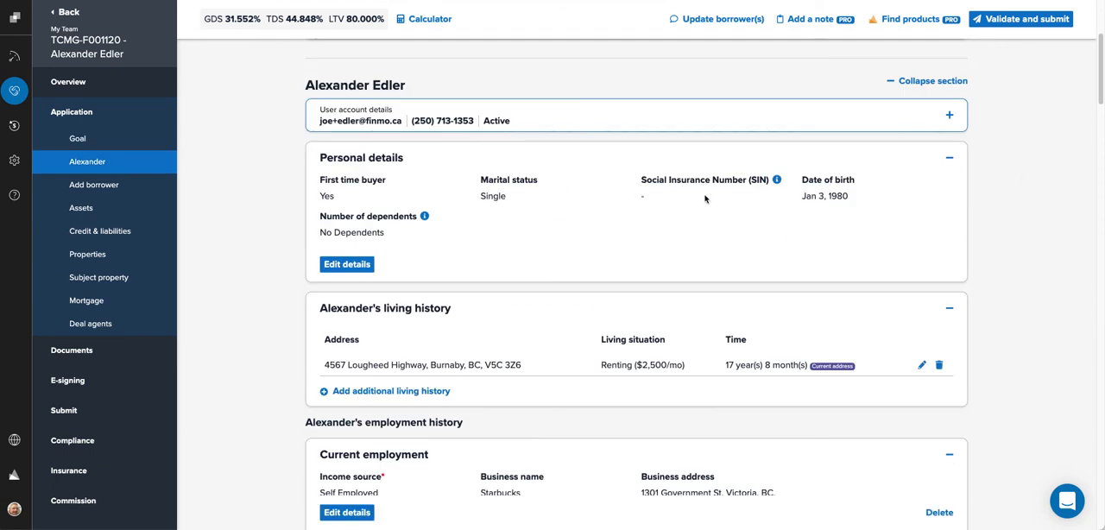
# Step: Save the personal details, then collapse the personal details and living history sections
pyautogui.click(356, 263)
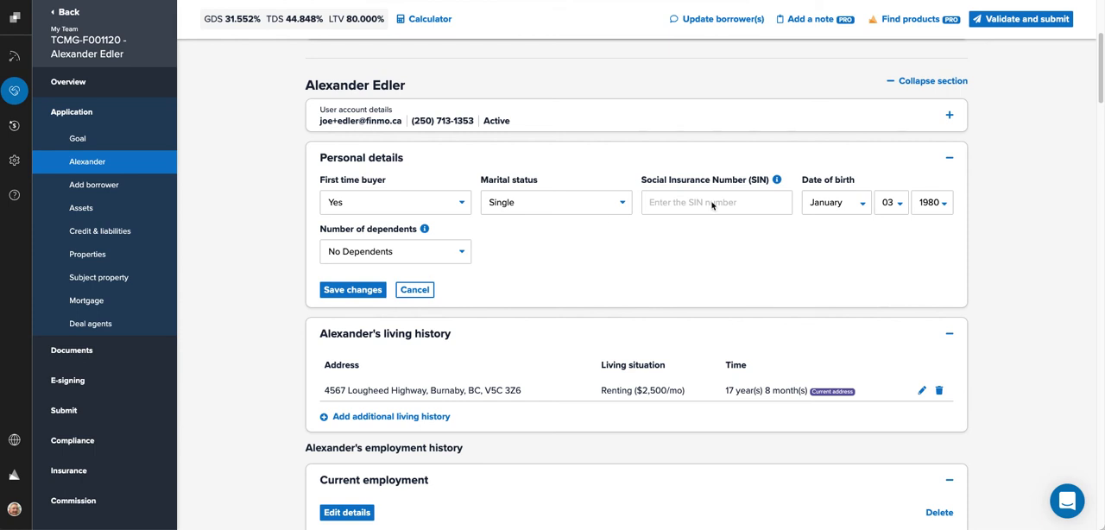
pyautogui.click(350, 289)
pyautogui.click(950, 164)
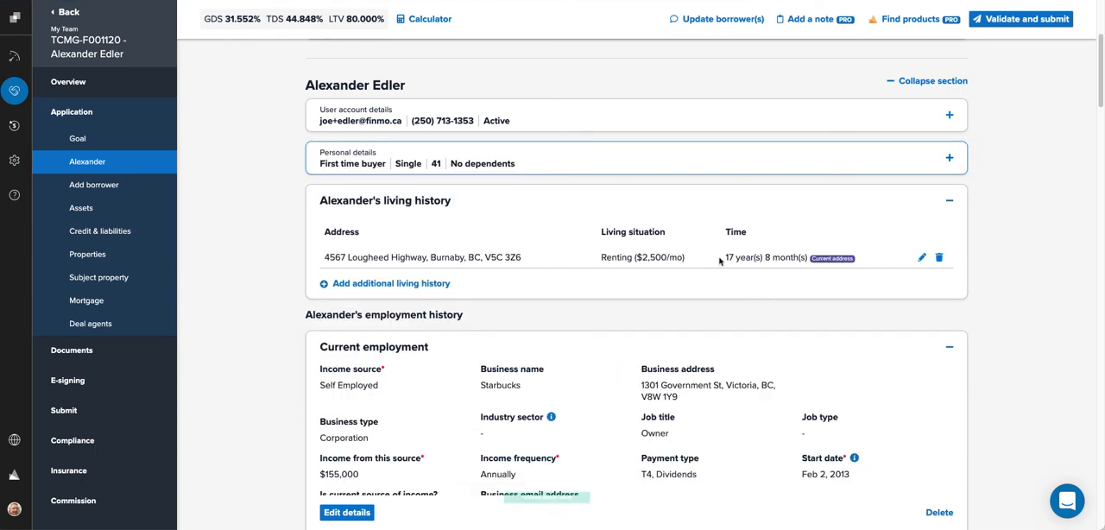
pyautogui.click(950, 202)
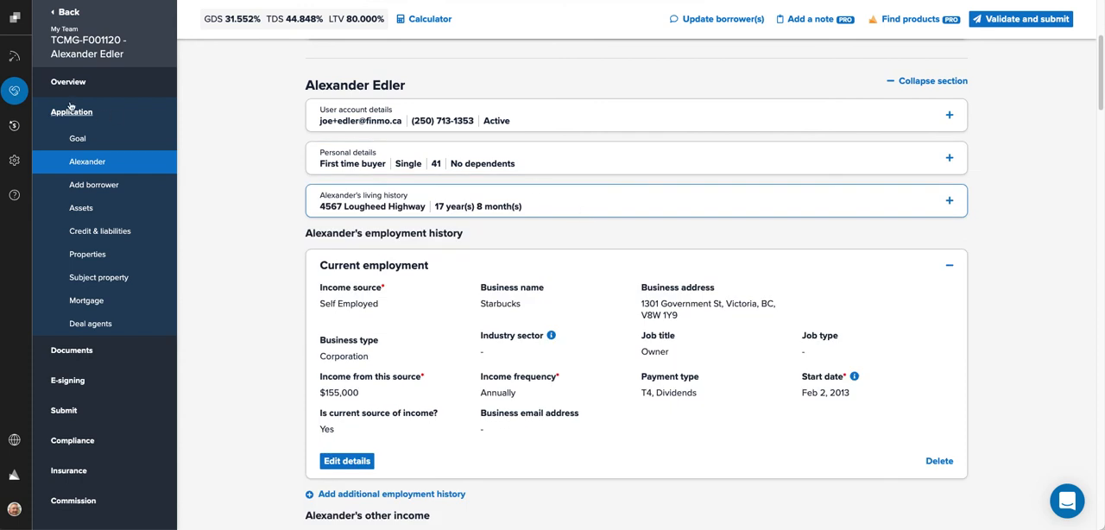
# Step: Return to the deals list, log out, and log back in with the saved work account
pyautogui.click(18, 94)
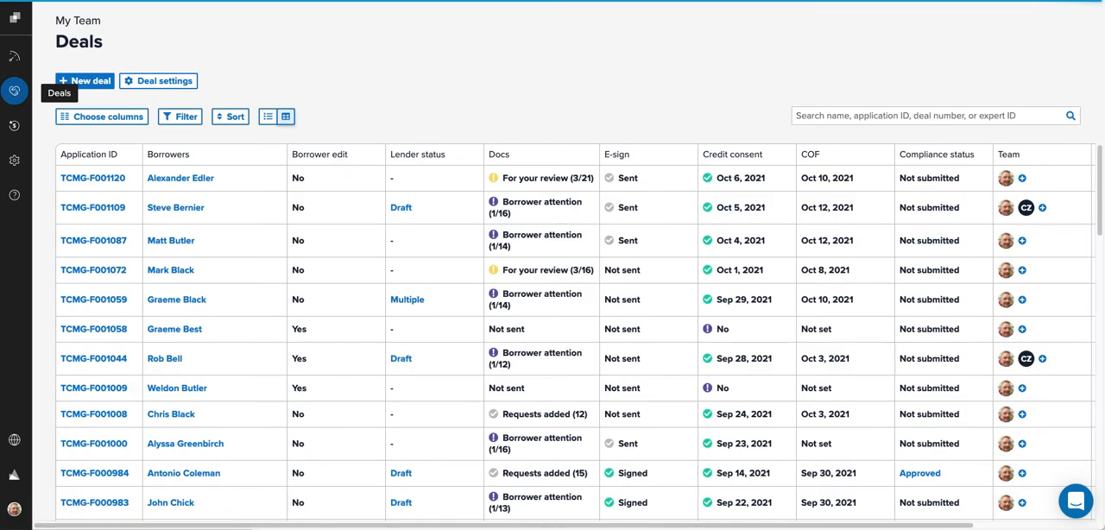
pyautogui.click(16, 514)
pyautogui.click(82, 518)
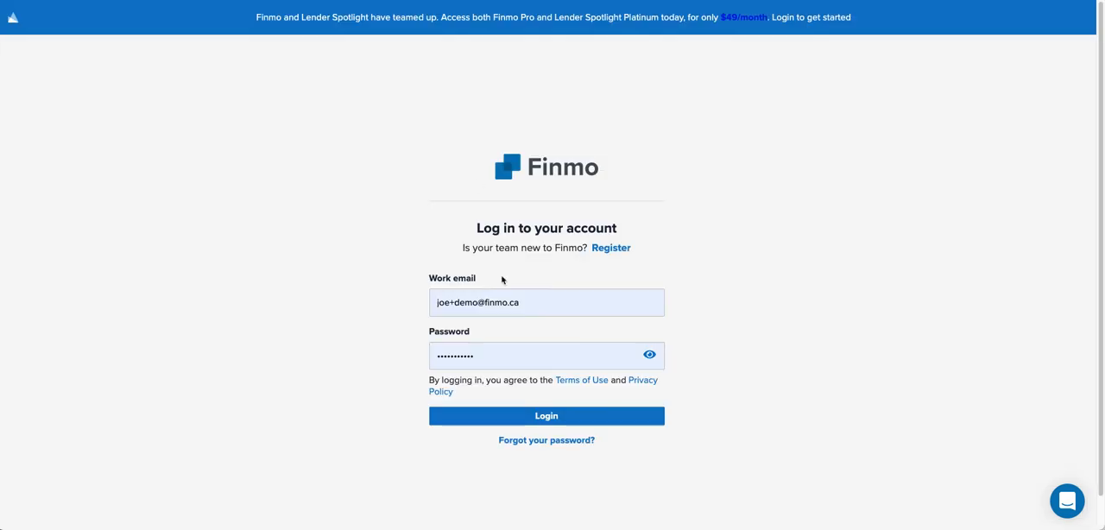
pyautogui.click(551, 421)
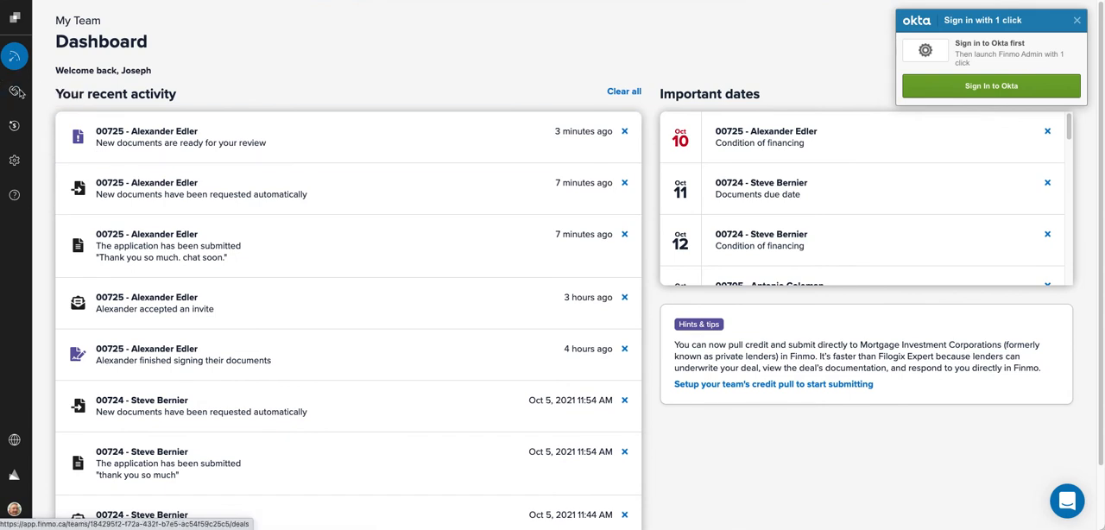
# Step: Open the first deal from the deals list
pyautogui.click(9, 95)
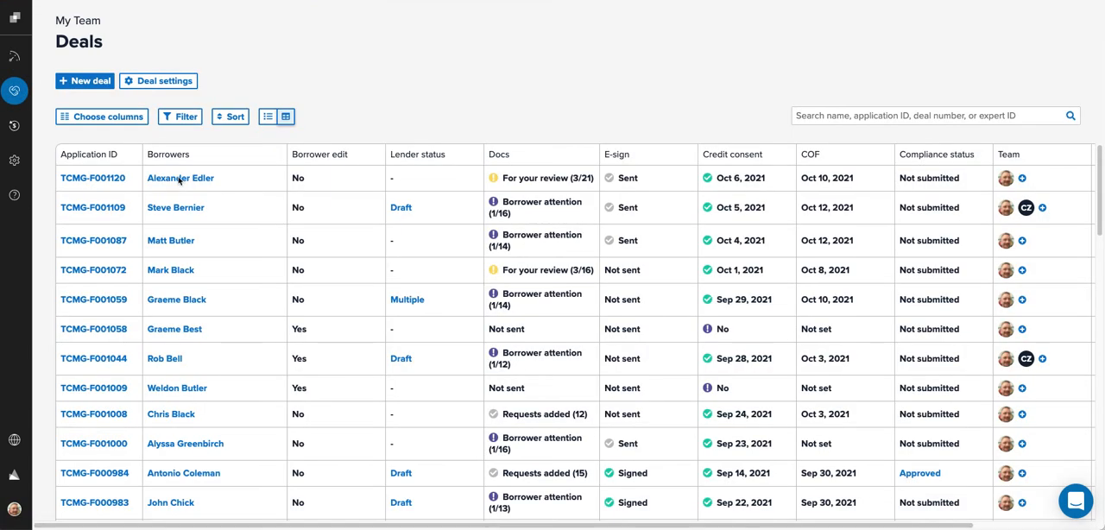
pyautogui.click(178, 179)
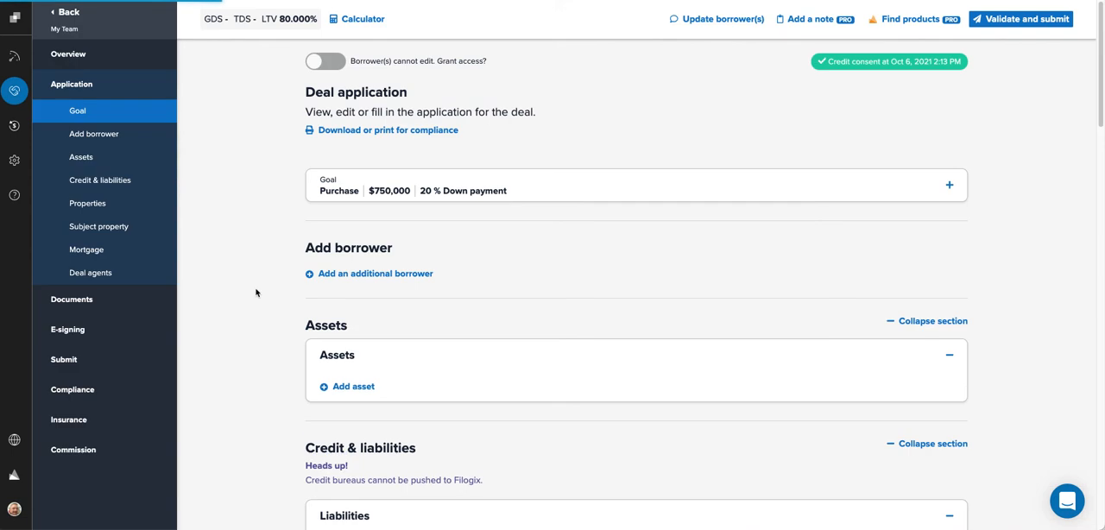
# Step: Edit the borrower's current employment, setting the industry sector to Retail Sales and the job type to Full Time, and save
pyautogui.scroll(-1, 255, 300)
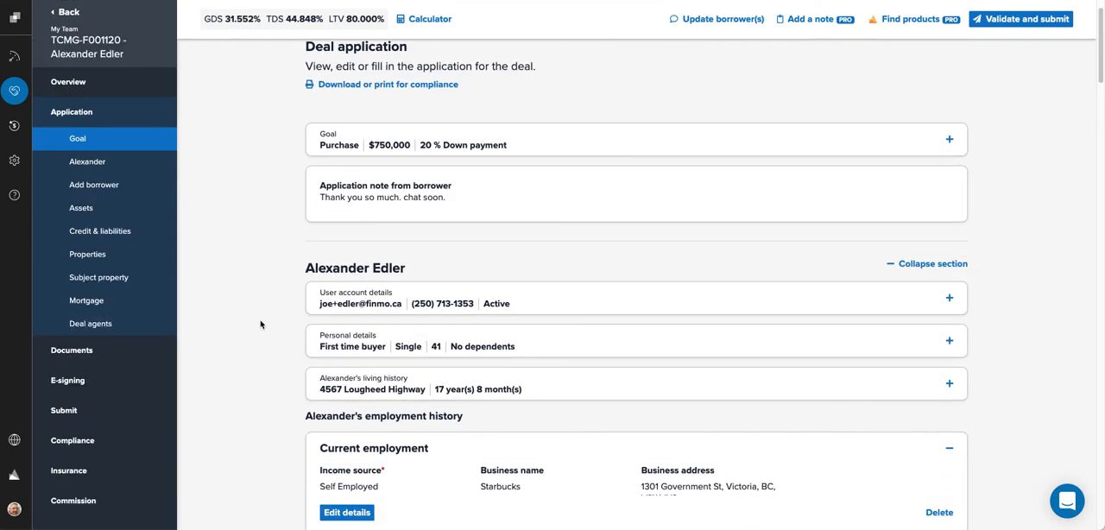
pyautogui.scroll(-1, 244, 320)
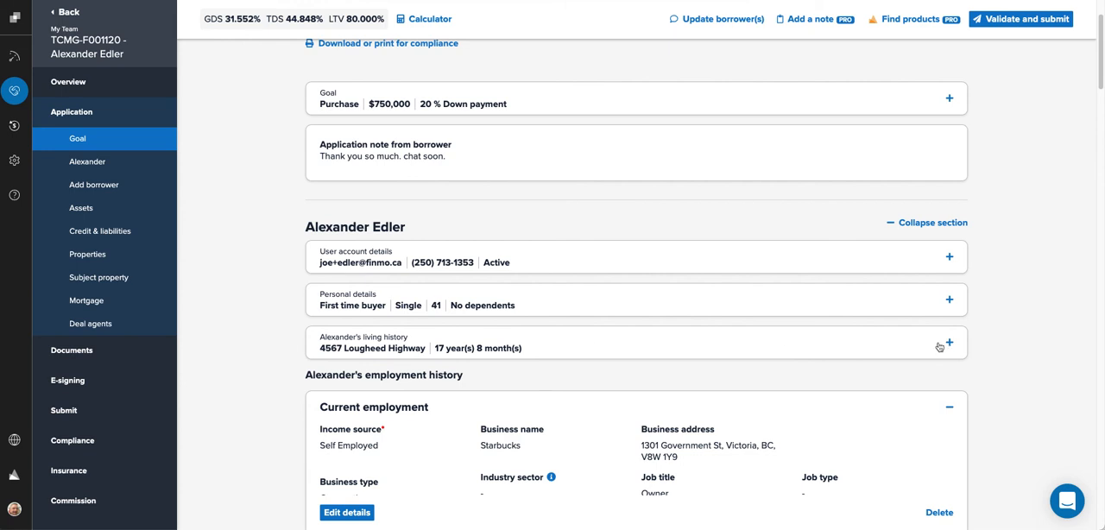
pyautogui.scroll(-1, 828, 316)
pyautogui.scroll(-1, 562, 316)
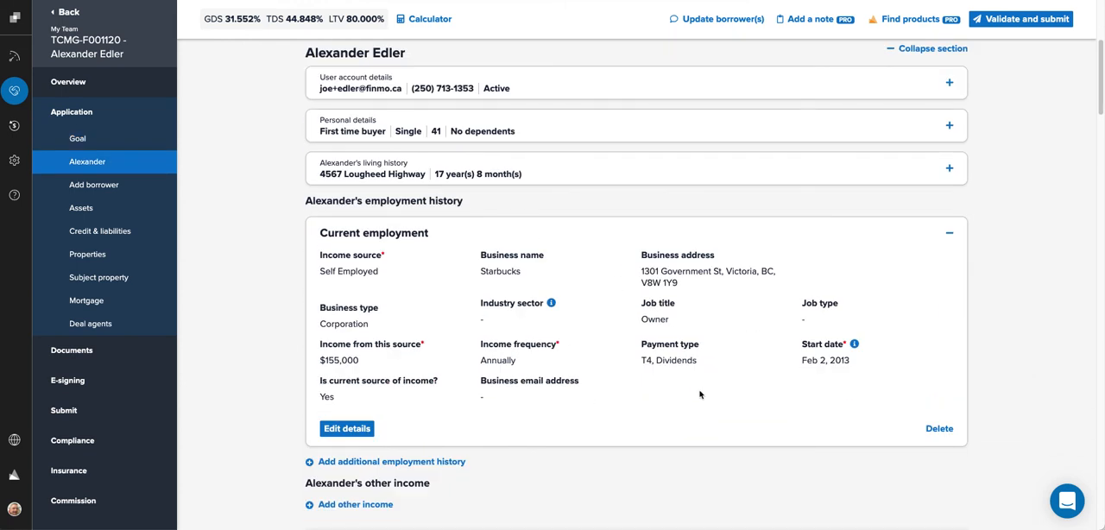
pyautogui.scroll(-1, 1019, 289)
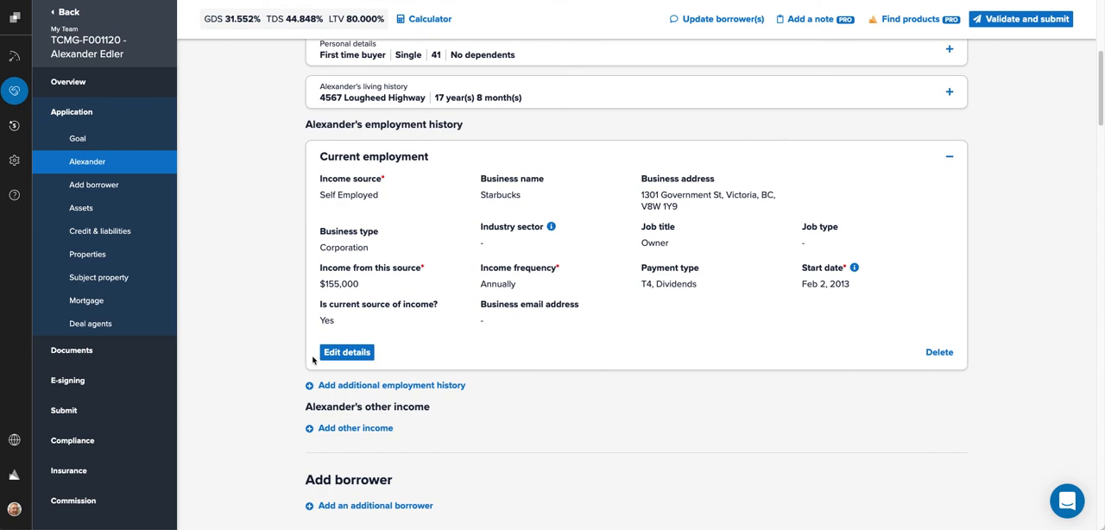
pyautogui.click(347, 352)
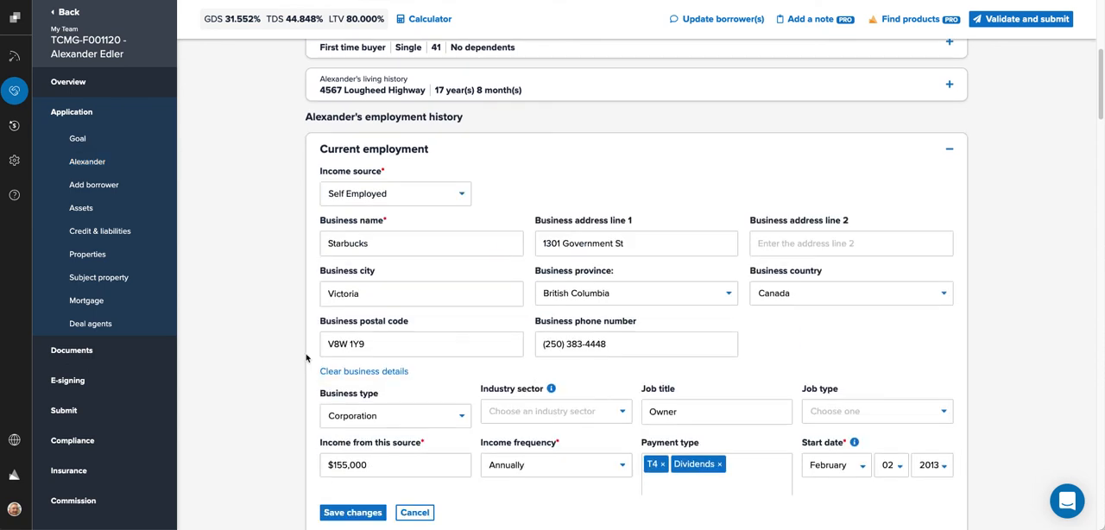
pyautogui.click(529, 391)
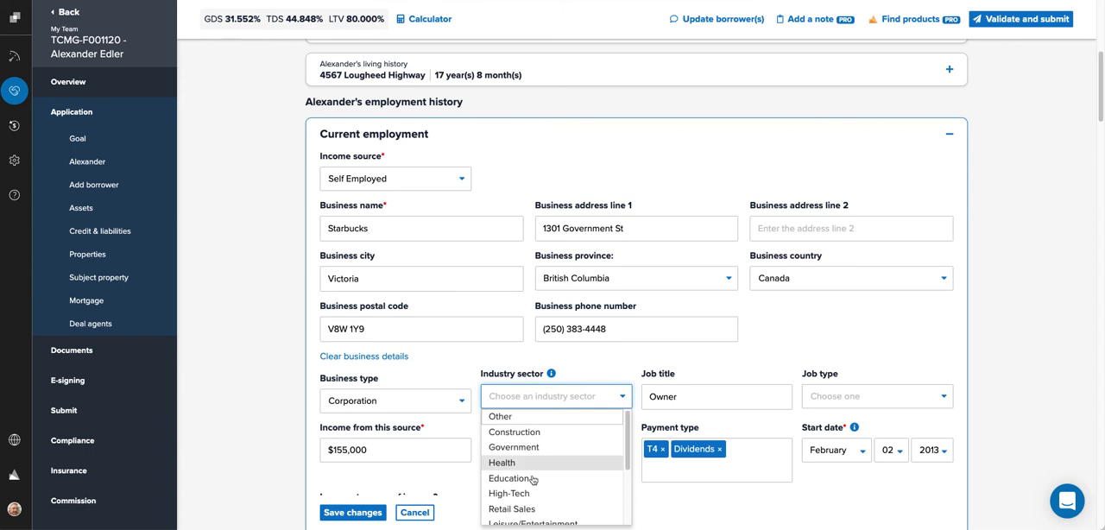
pyautogui.click(528, 508)
pyautogui.click(856, 396)
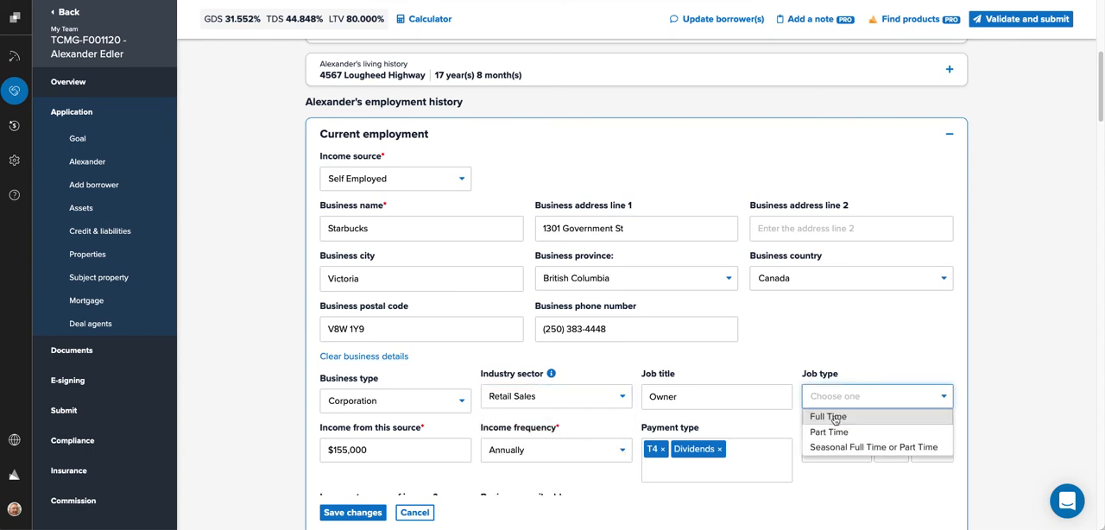
pyautogui.click(830, 416)
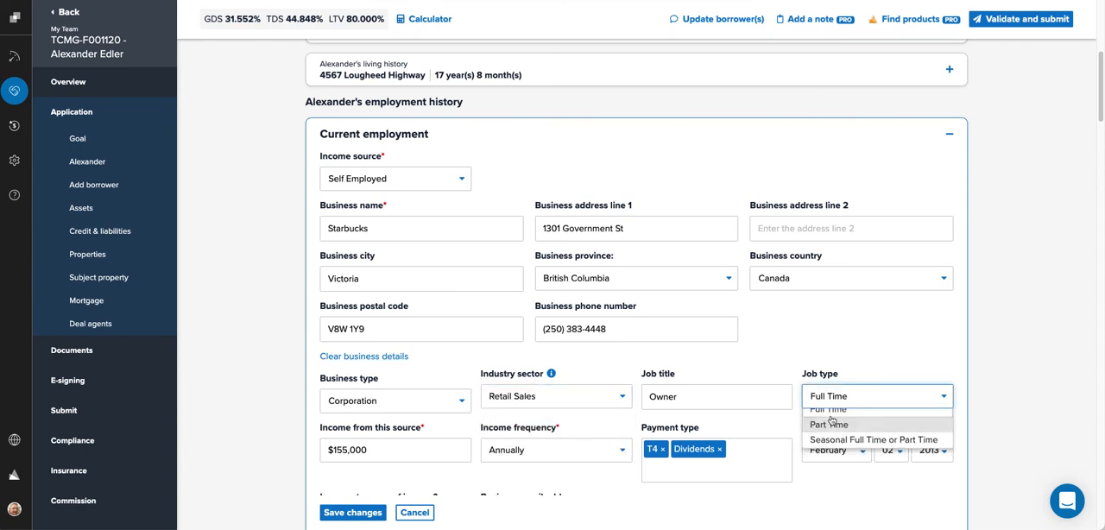
pyautogui.click(361, 512)
# Step: Collapse the current employment and Assets sections
pyautogui.click(948, 135)
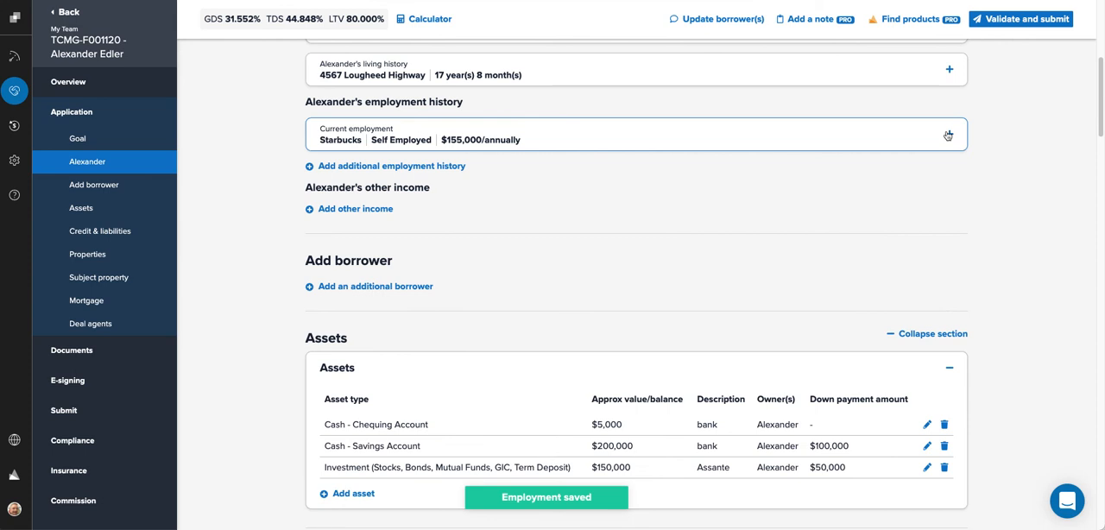
pyautogui.scroll(-2, 346, 337)
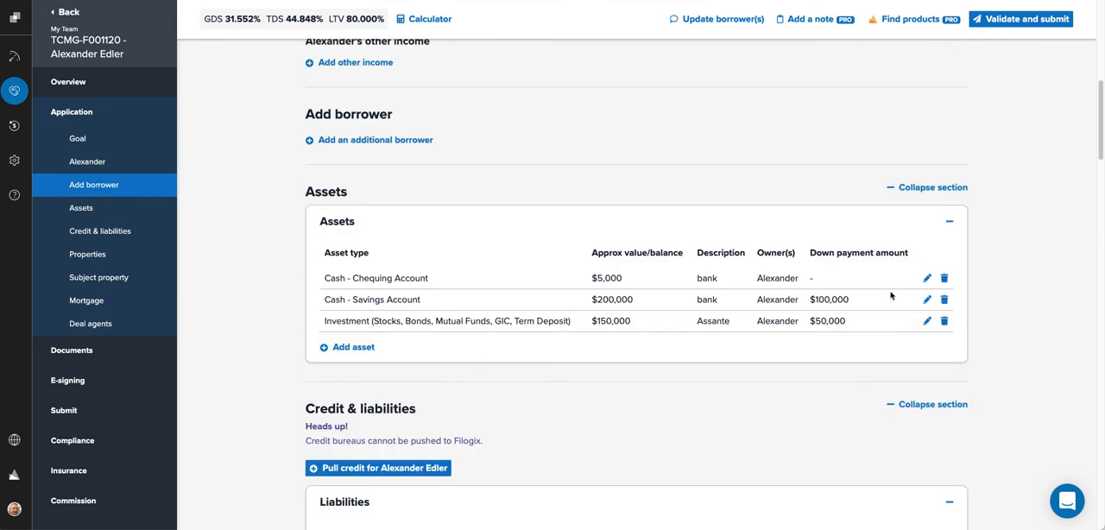
pyautogui.click(949, 221)
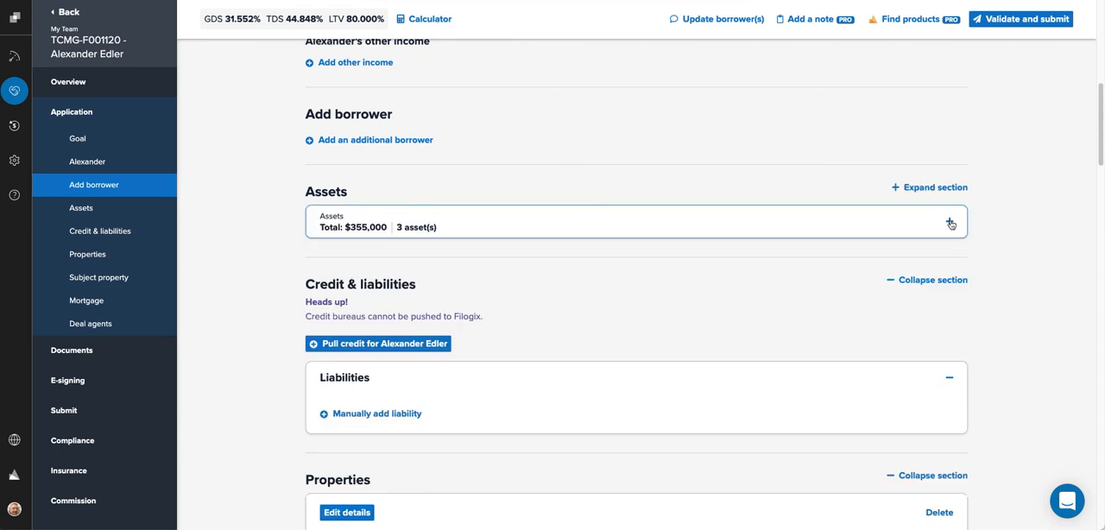
# Step: Pull credit for the borrower, open the credit bureau error report in a new tab, and close it
pyautogui.click(391, 344)
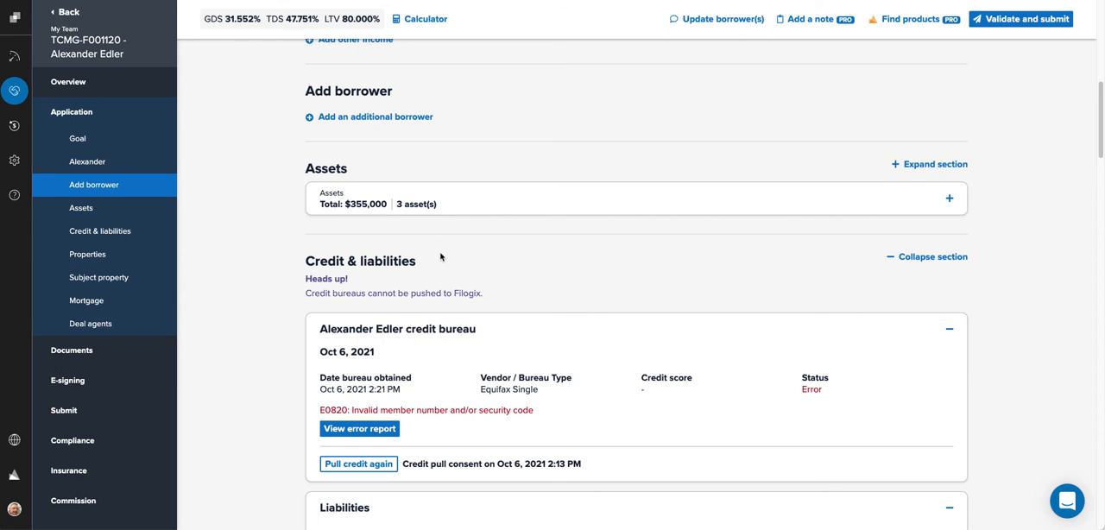
pyautogui.click(329, 434)
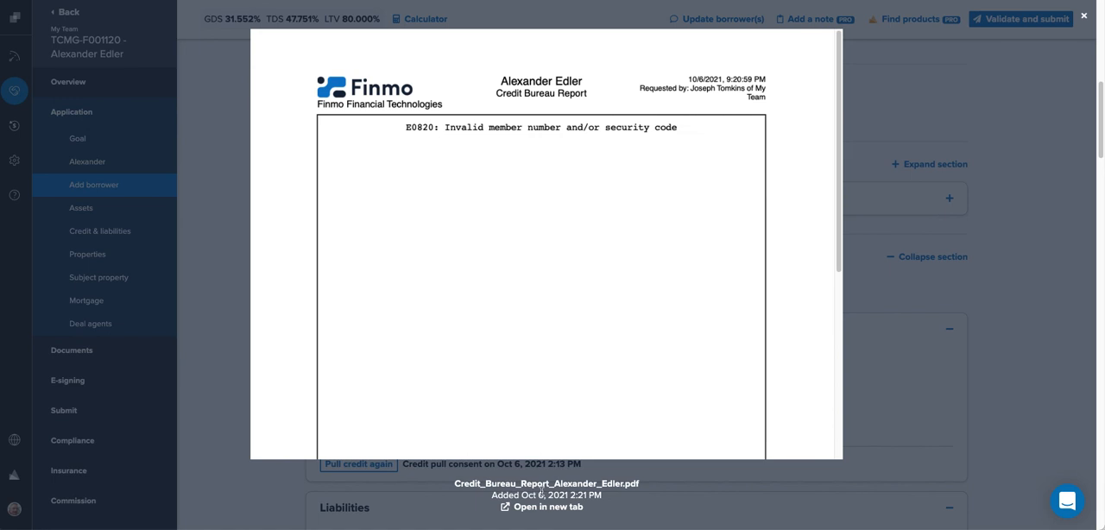
pyautogui.click(527, 508)
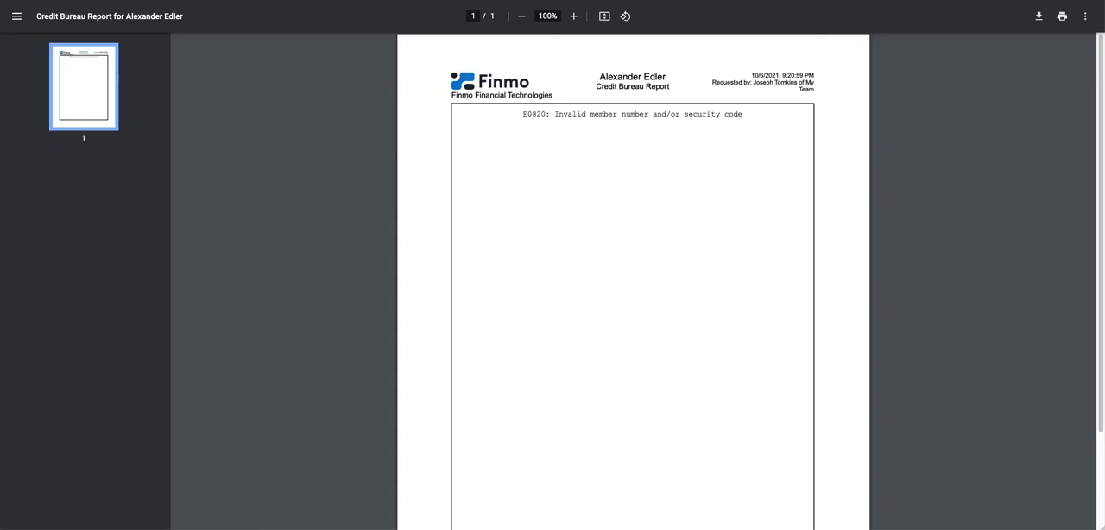
pyautogui.press('super+w')
# Step: Set the TD Auto Finance auto loan liability's payoff to Prior to advance and save it
pyautogui.click(204, 338)
pyautogui.scroll(-1, 221, 343)
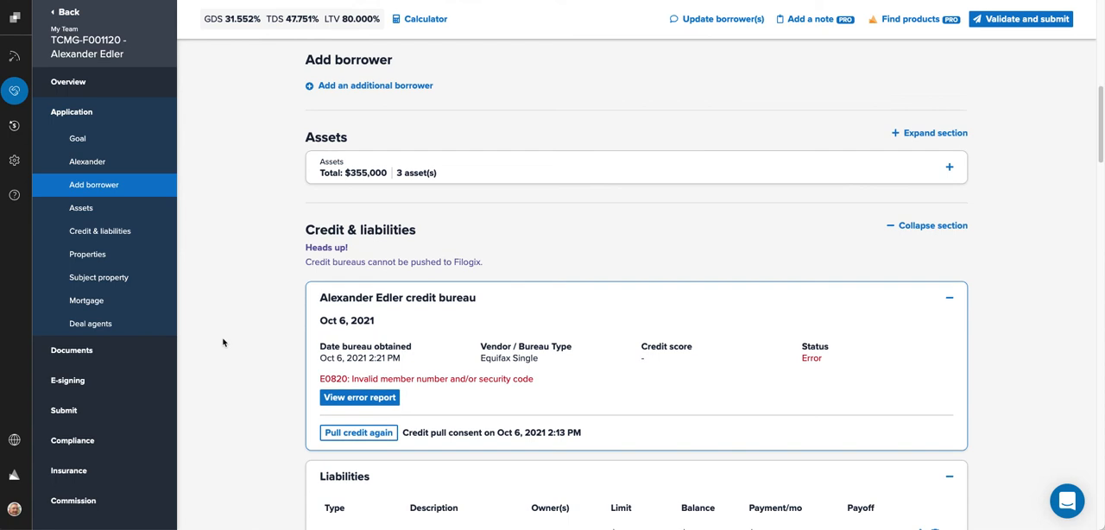
pyautogui.scroll(-2, 223, 342)
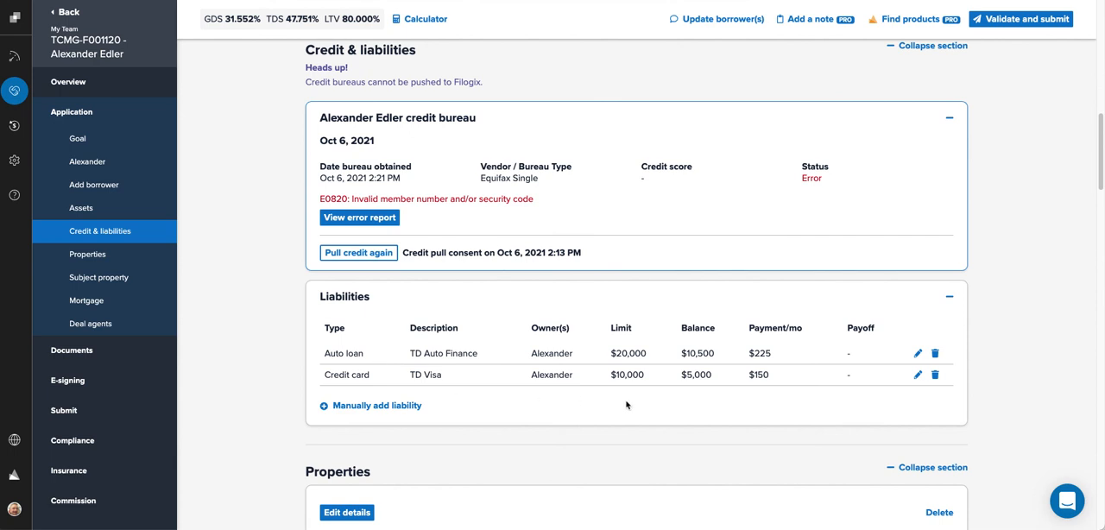
pyautogui.click(917, 353)
pyautogui.scroll(-2, 907, 362)
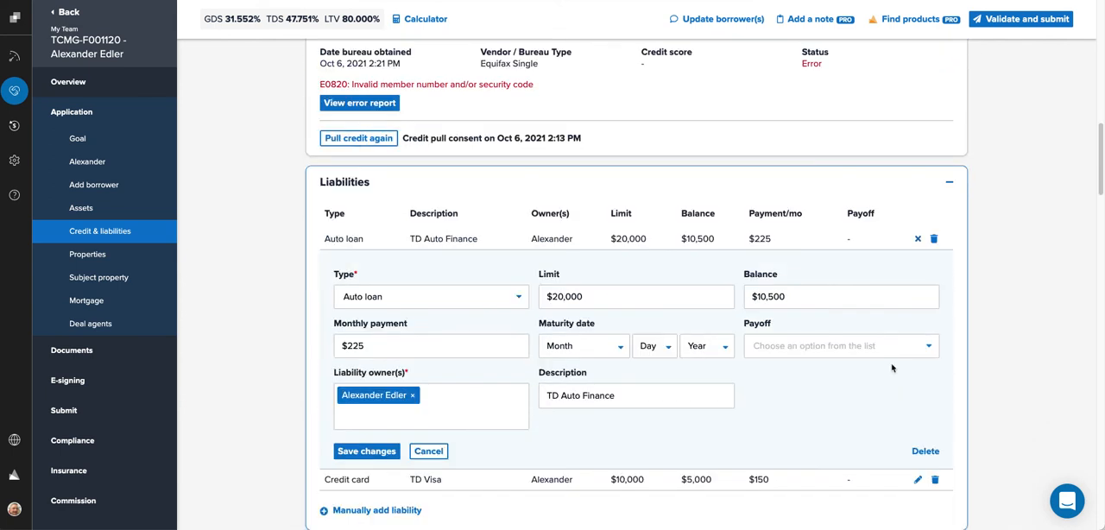
pyautogui.click(781, 344)
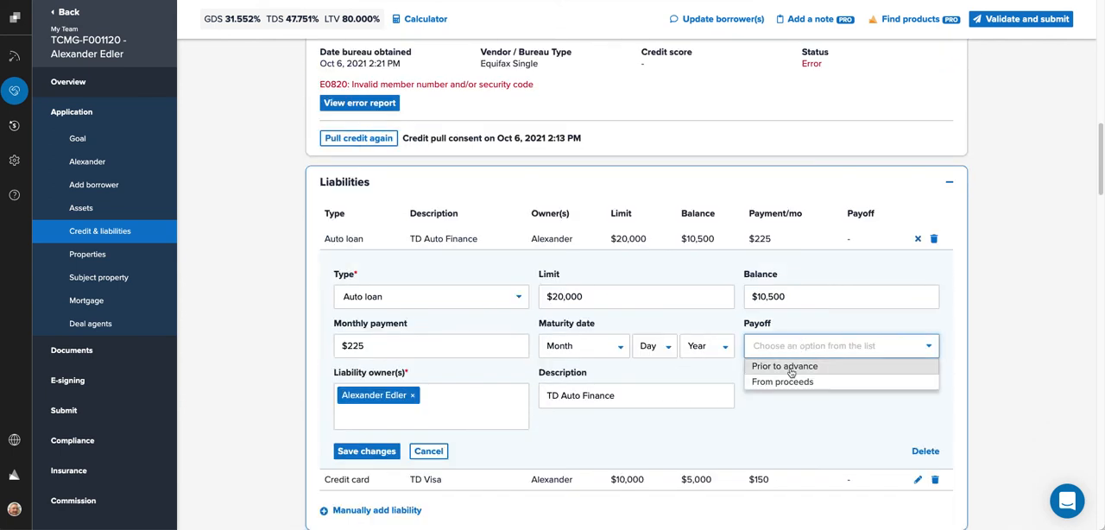
pyautogui.click(790, 364)
pyautogui.click(346, 454)
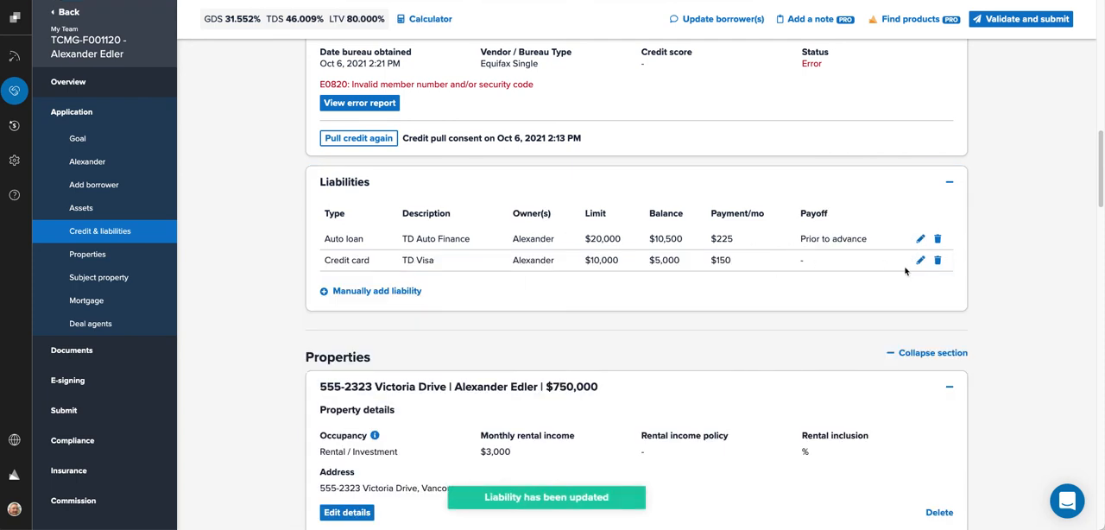
# Step: Set the TD Visa credit card liability's payoff to Prior to advance and save it
pyautogui.click(921, 260)
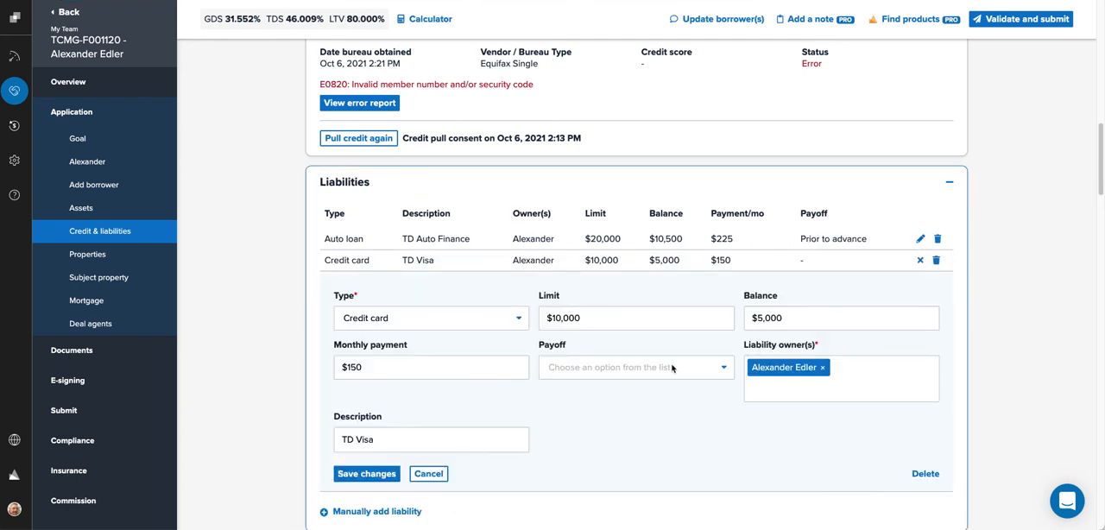
pyautogui.click(596, 371)
pyautogui.click(604, 388)
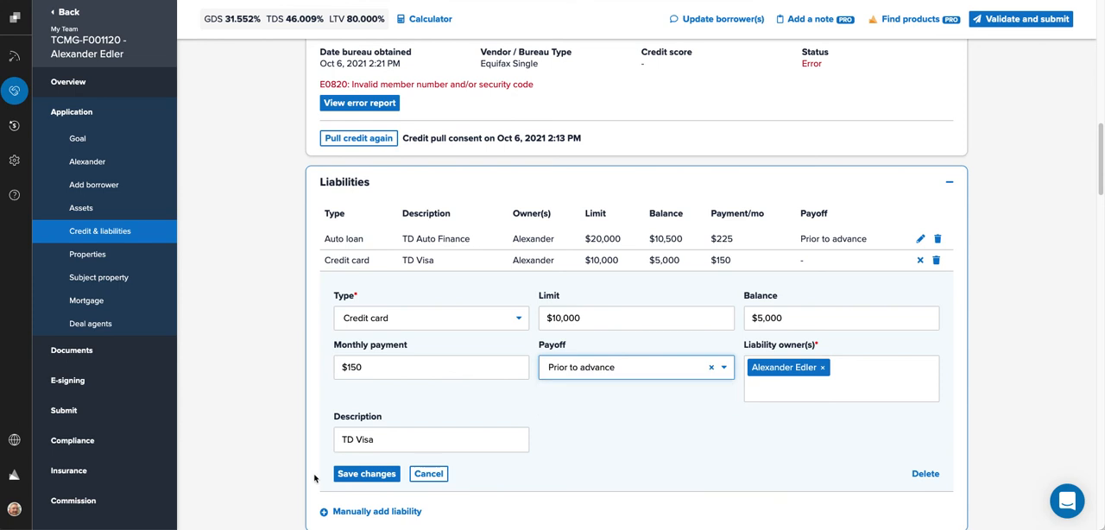
pyautogui.click(366, 474)
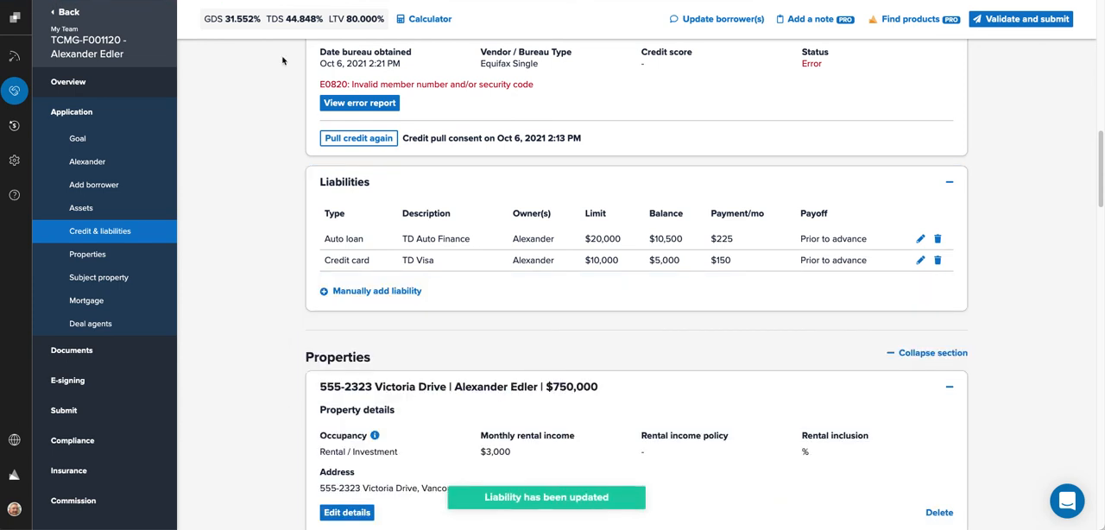
# Step: Collapse the credit bureau and Liabilities sections
pyautogui.scroll(-2, 271, 380)
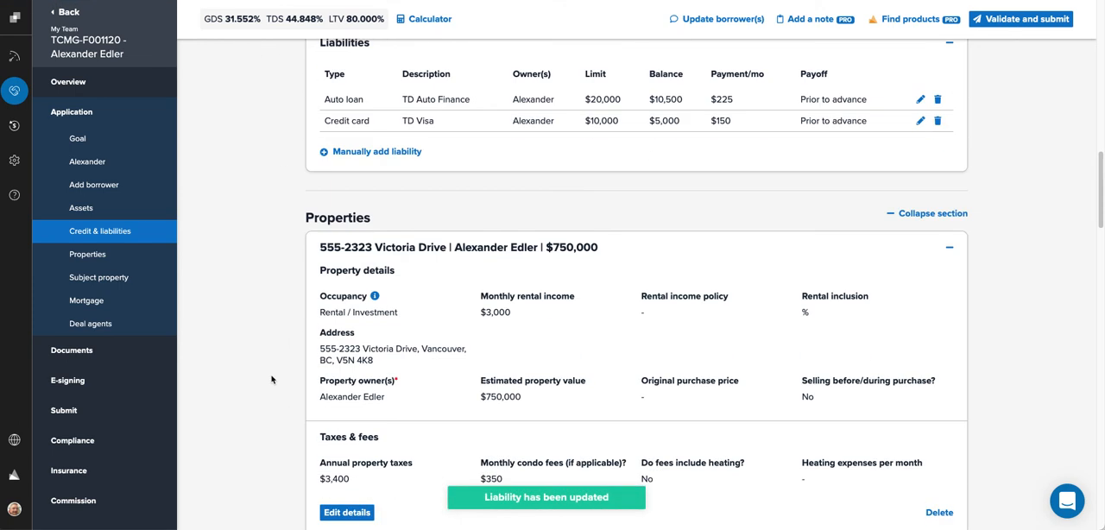
pyautogui.scroll(3, 1031, 156)
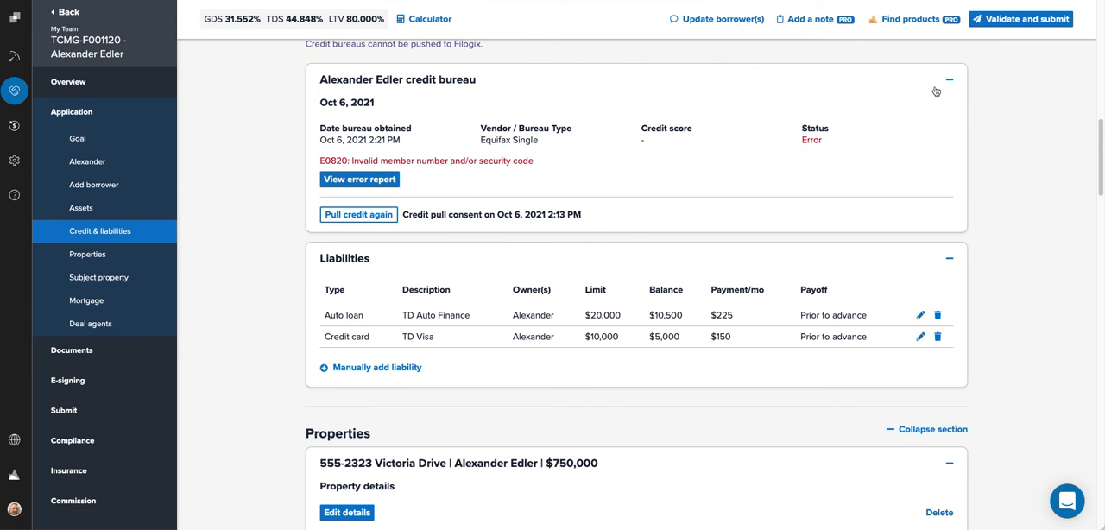
pyautogui.click(950, 79)
pyautogui.click(950, 122)
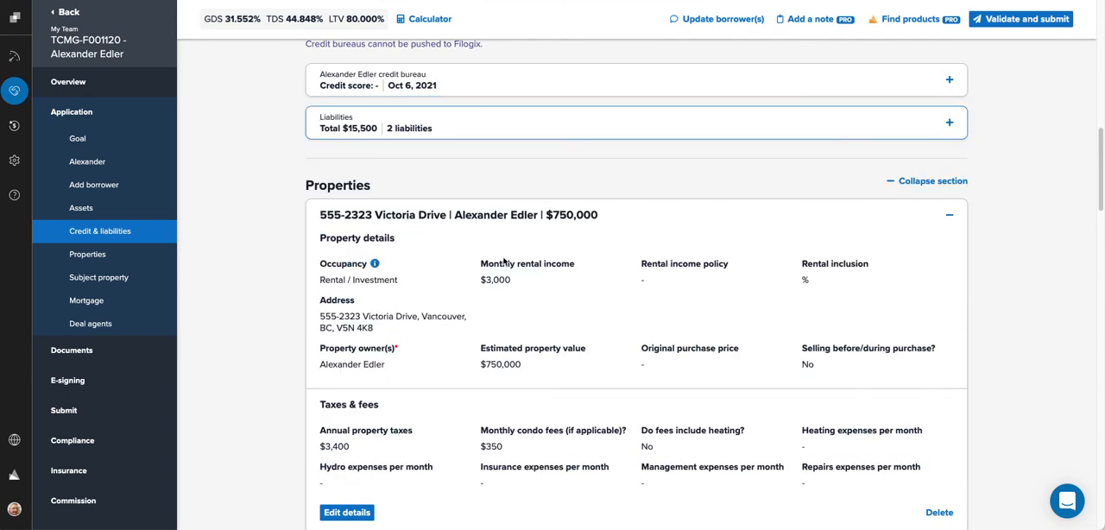
pyautogui.scroll(-2, 285, 424)
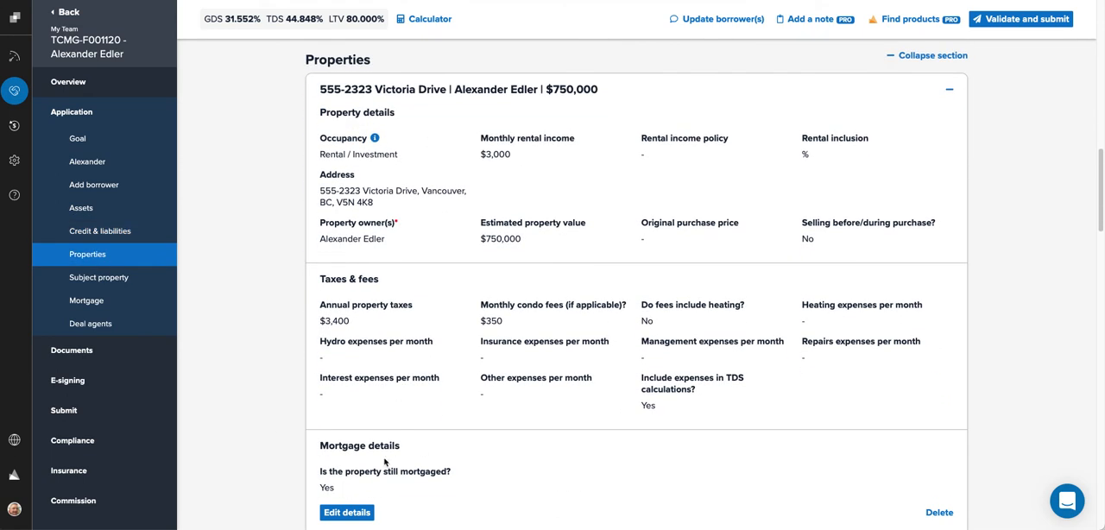
pyautogui.click(347, 512)
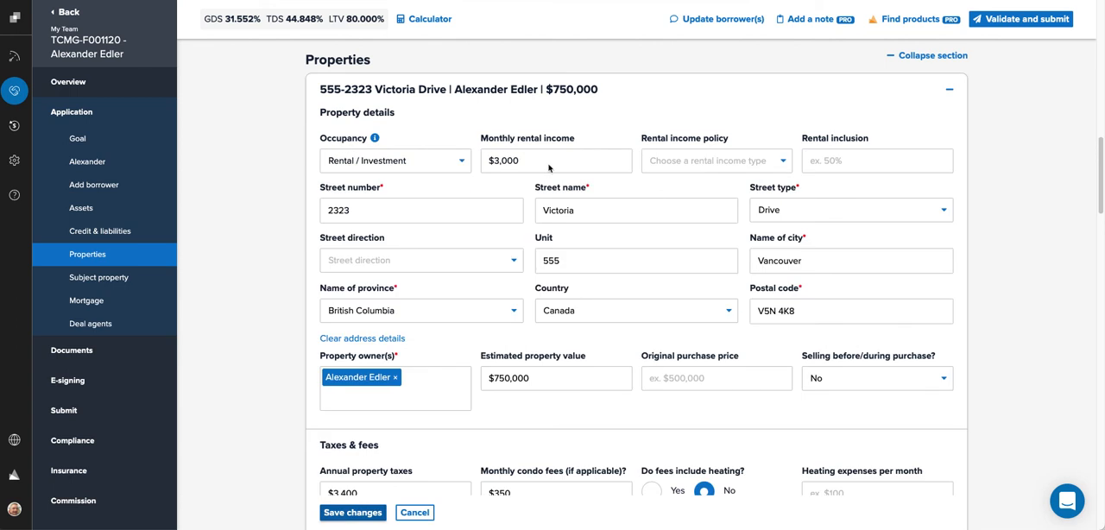
pyautogui.click(693, 161)
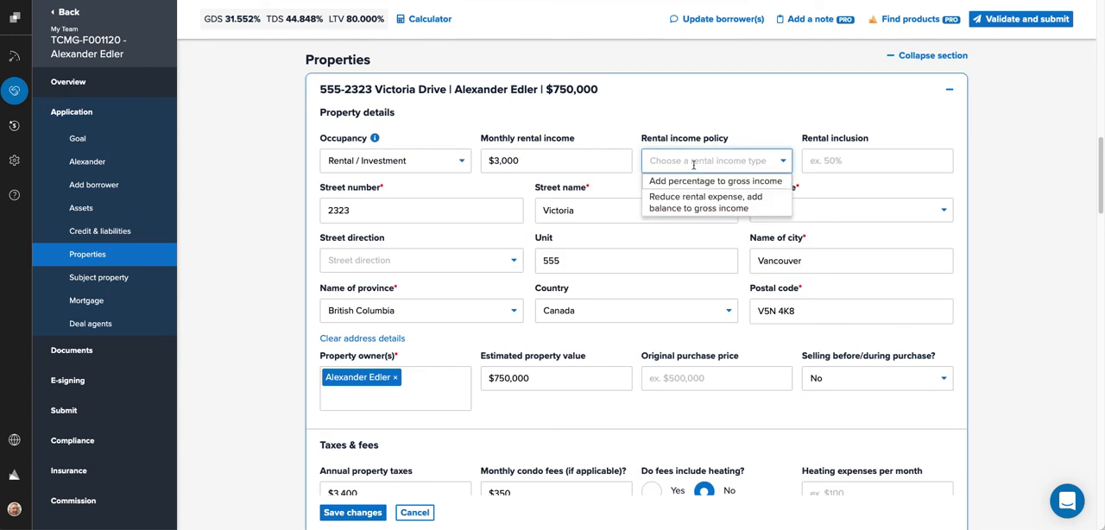
pyautogui.press('Tab')
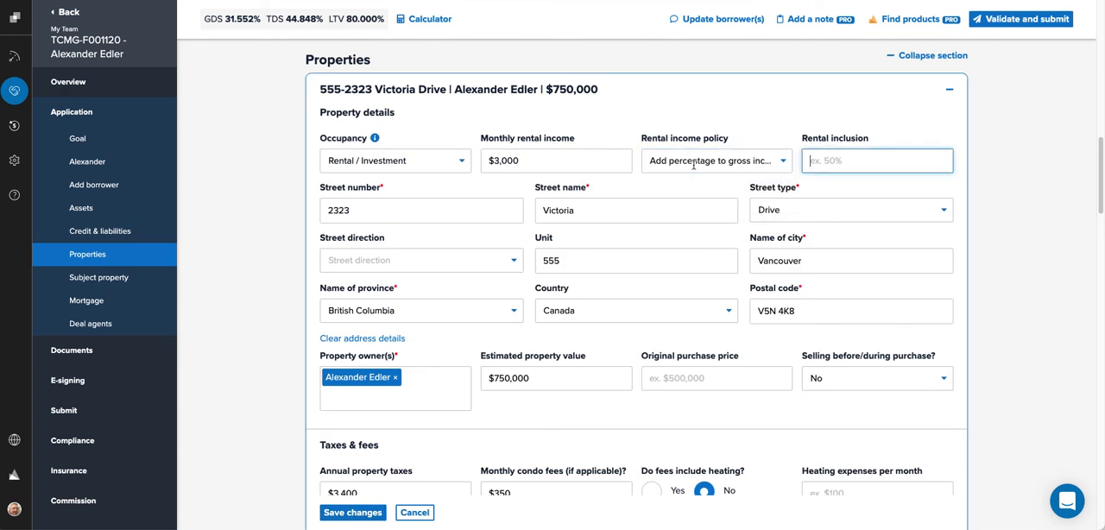
pyautogui.write('50')
pyautogui.click(532, 201)
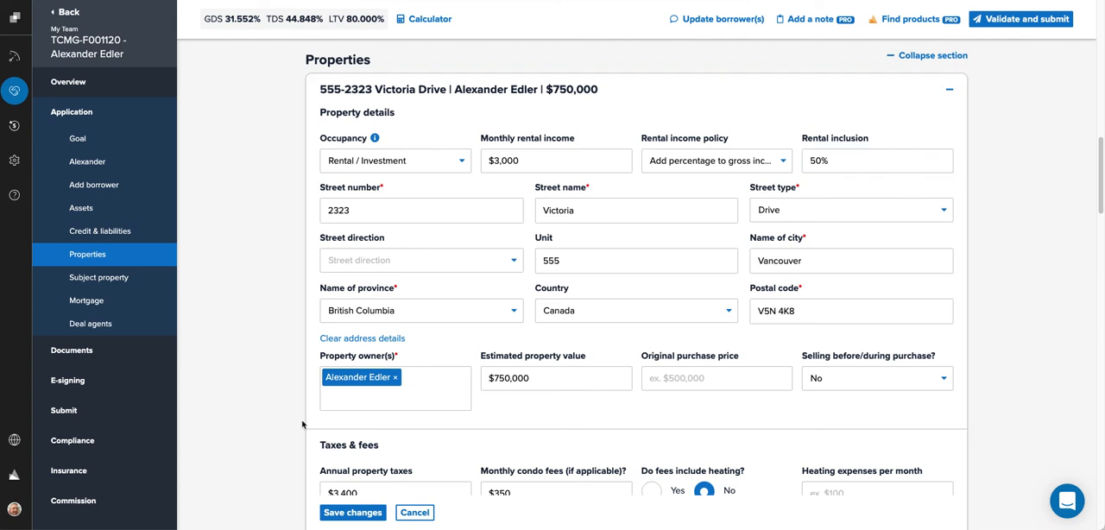
pyautogui.click(346, 515)
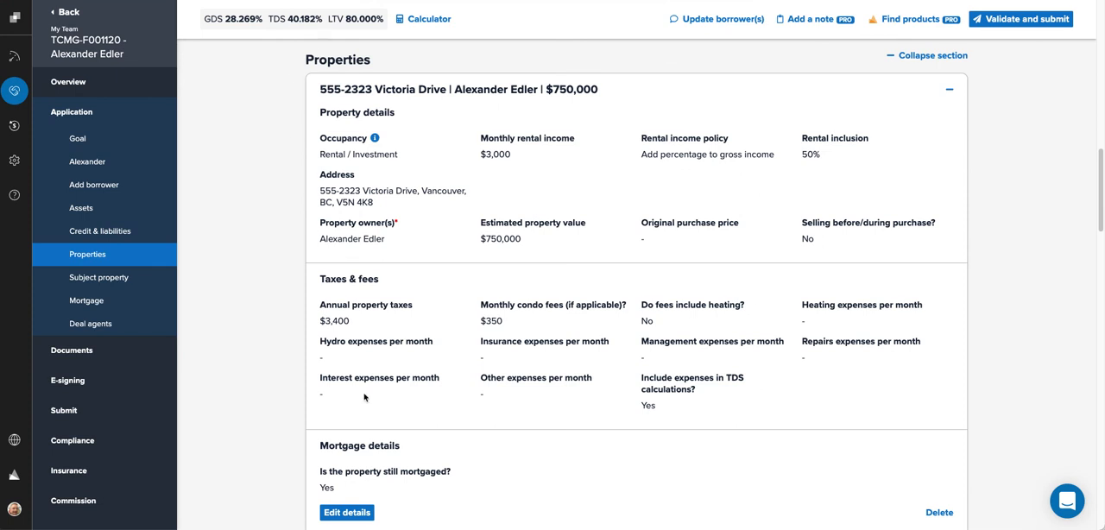
pyautogui.click(950, 89)
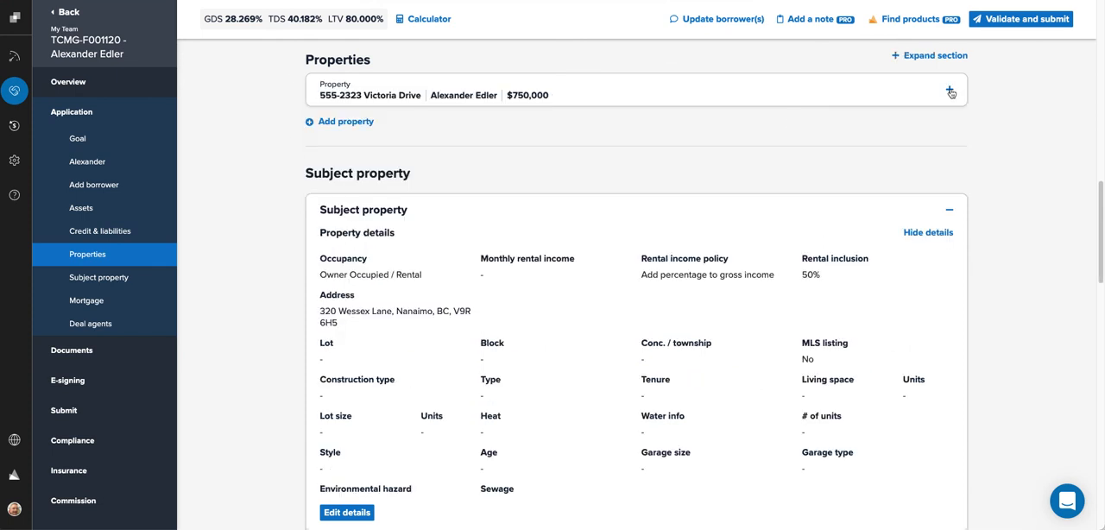
# Step: Open the subject property's details for editing and set its monthly rental income to $1,500
pyautogui.scroll(-1, 398, 241)
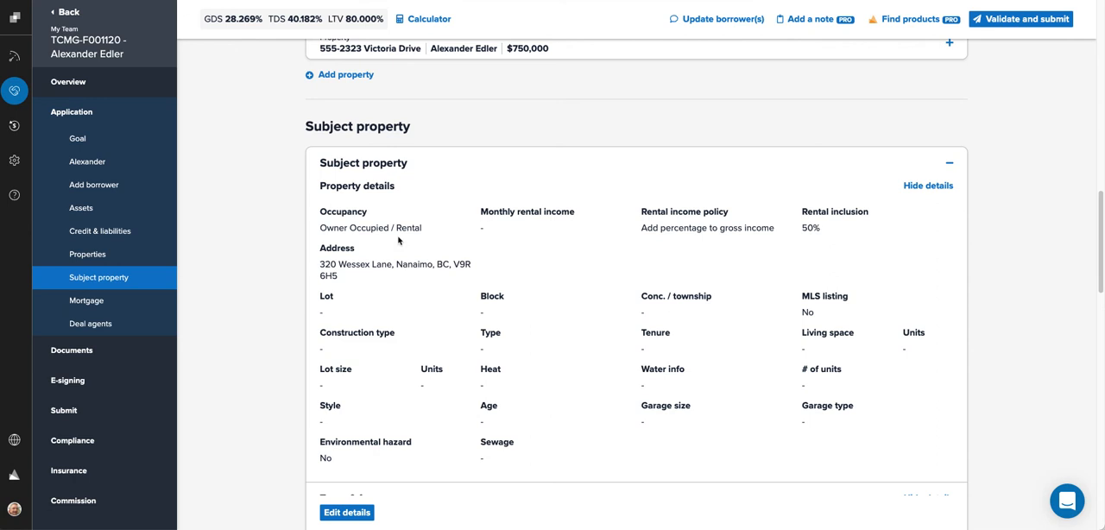
pyautogui.click(346, 512)
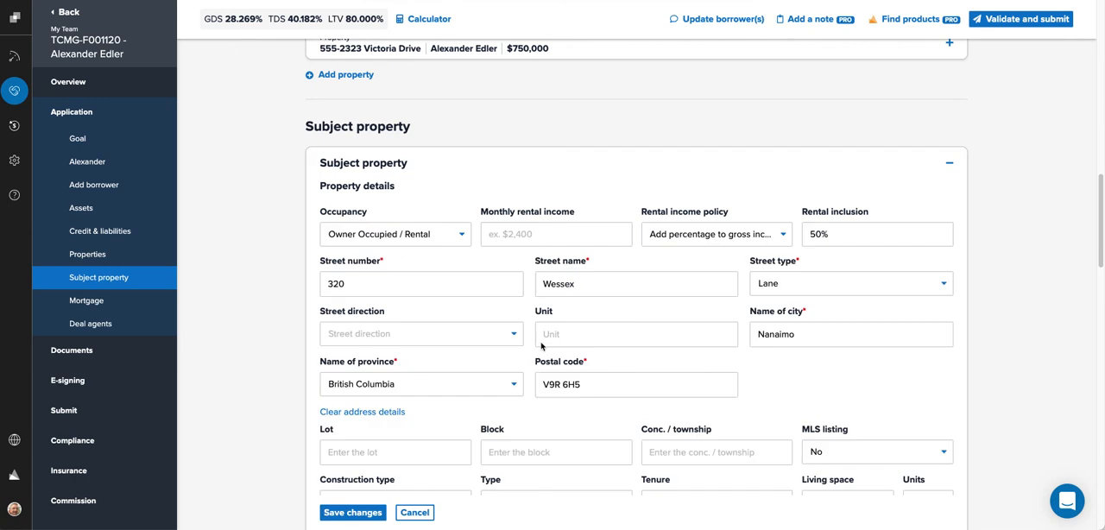
pyautogui.click(536, 233)
pyautogui.write('1,500')
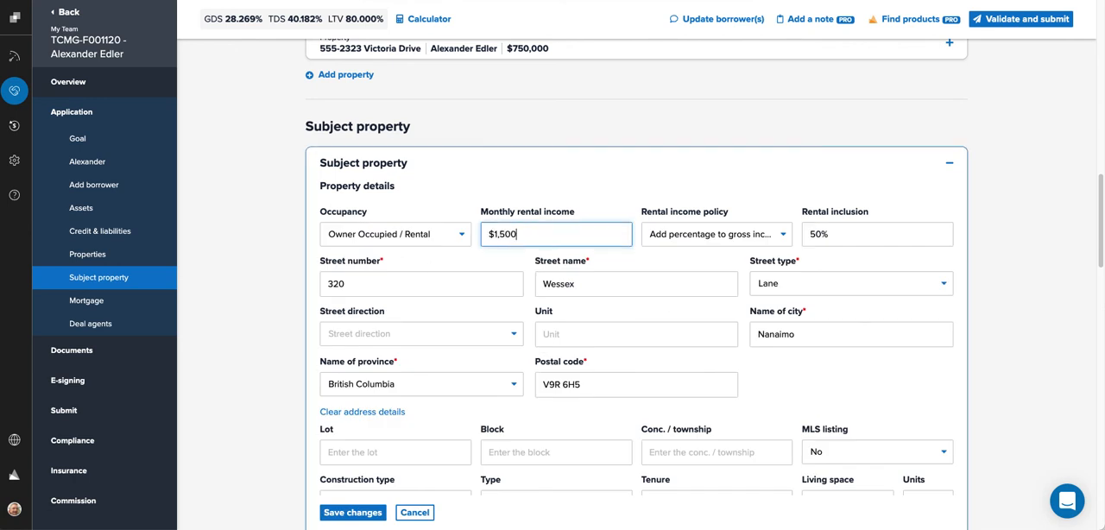
pyautogui.press('Tab')
pyautogui.press('Tab')
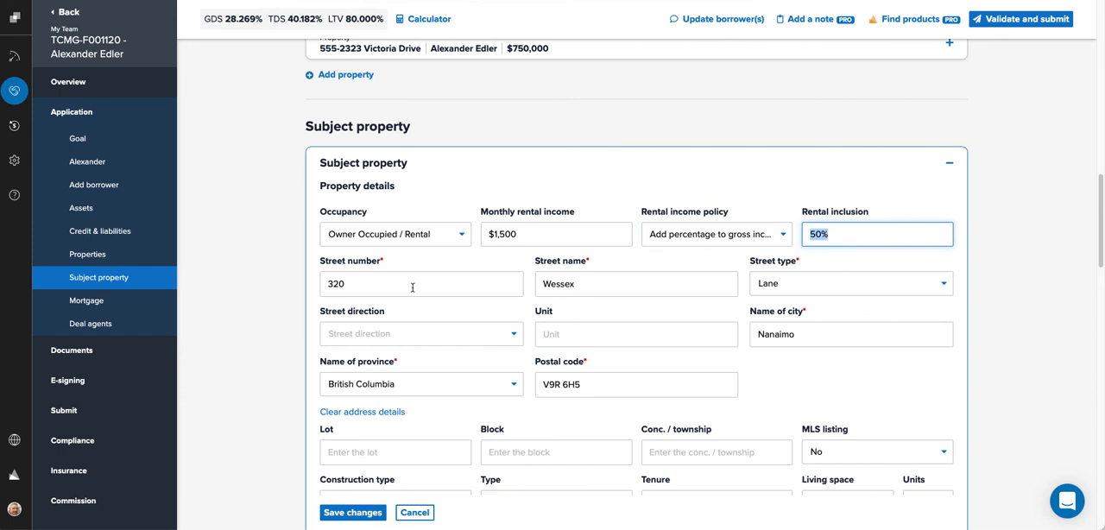
# Step: Enter the subject property's lot as 1, block as 2, and conc./township as township
pyautogui.scroll(-2, 362, 304)
pyautogui.click(379, 343)
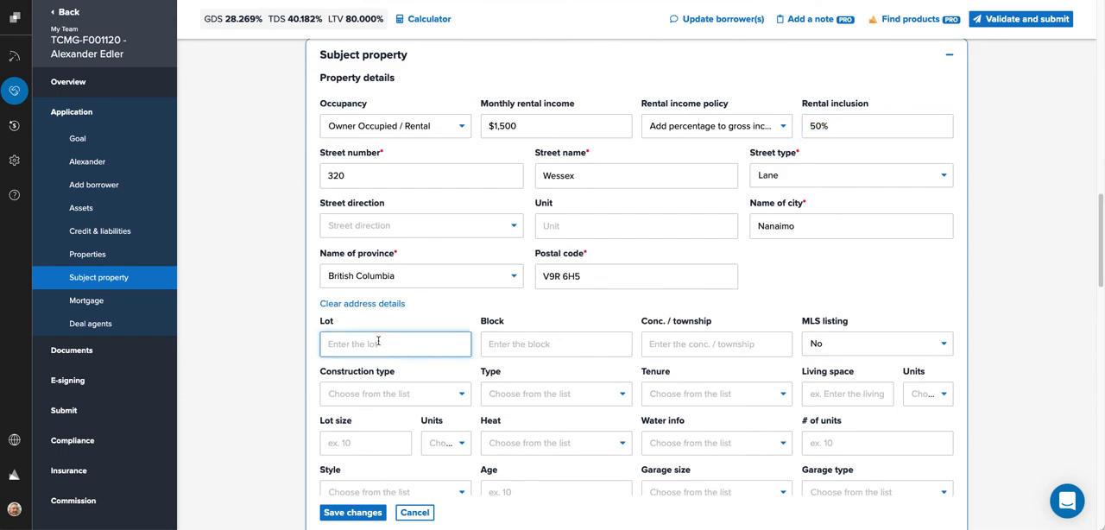
pyautogui.write('1')
pyautogui.press('Tab')
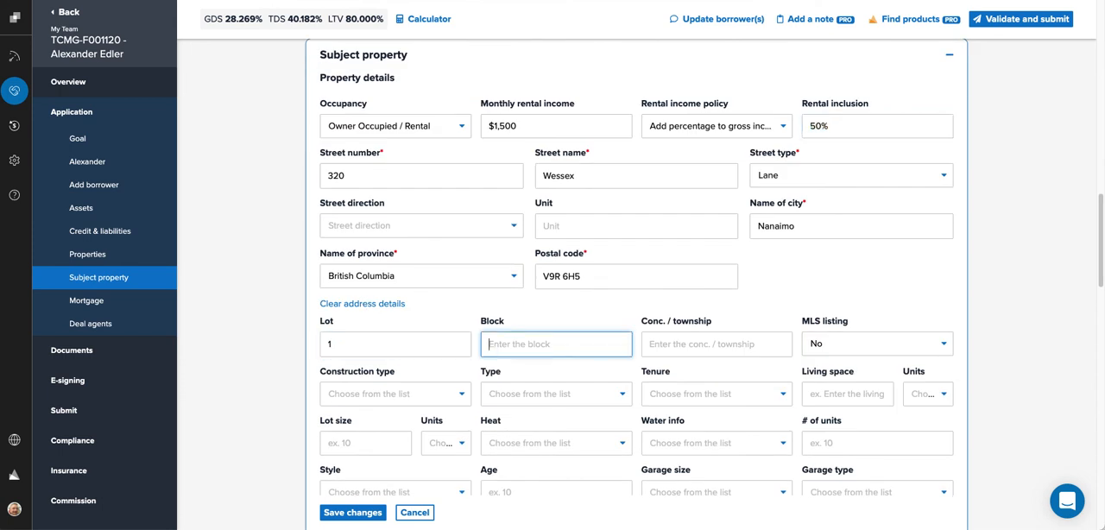
pyautogui.write('2')
pyautogui.press('Tab')
pyautogui.write('tow')
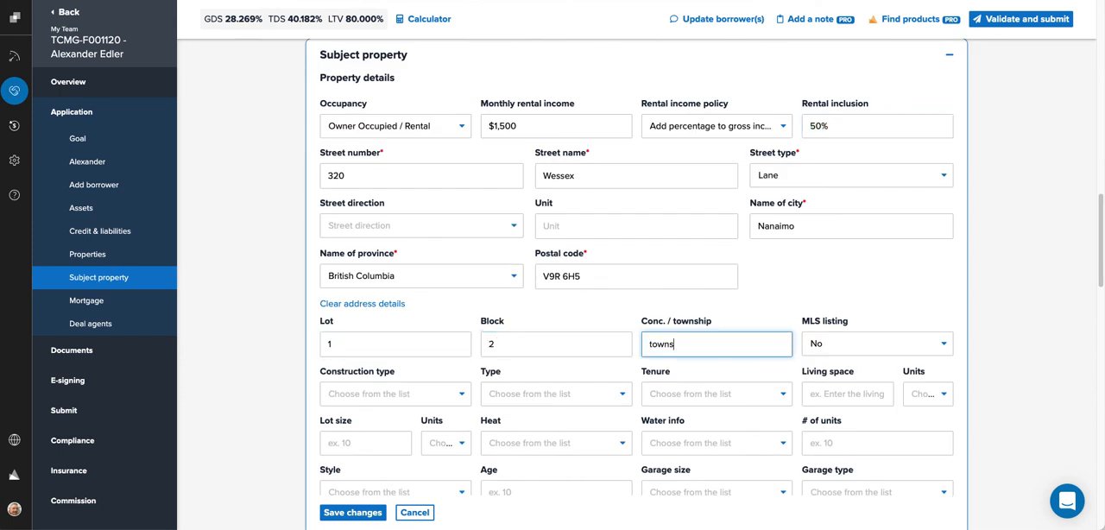
# Step: Set MLS listing to Yes, construction type Existing, type Detached, tenure Freehold, and living space 4,000
pyautogui.press('Tab')
pyautogui.press('Tab')
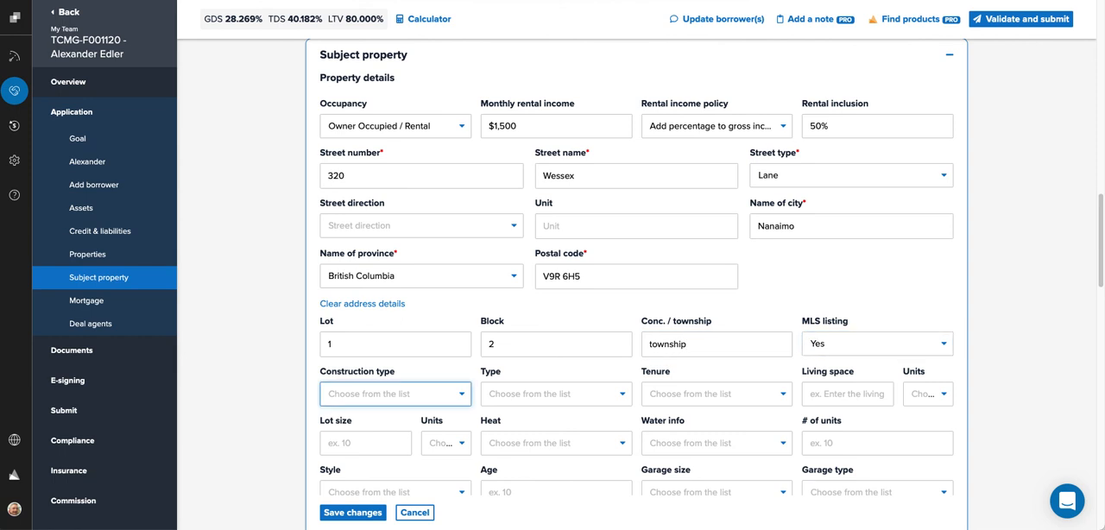
pyautogui.press('e')
pyautogui.press('Tab')
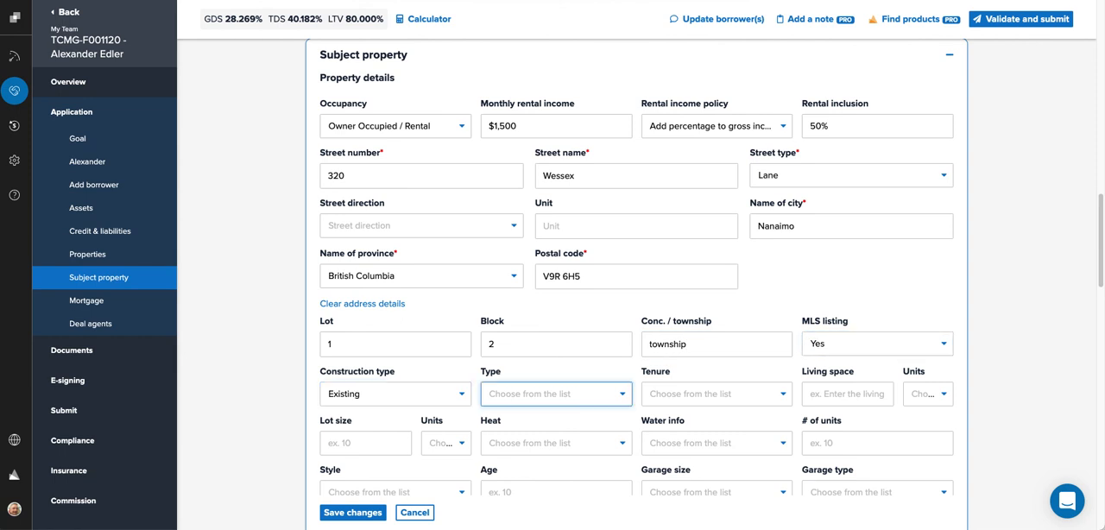
pyautogui.press('d')
pyautogui.press('Tab')
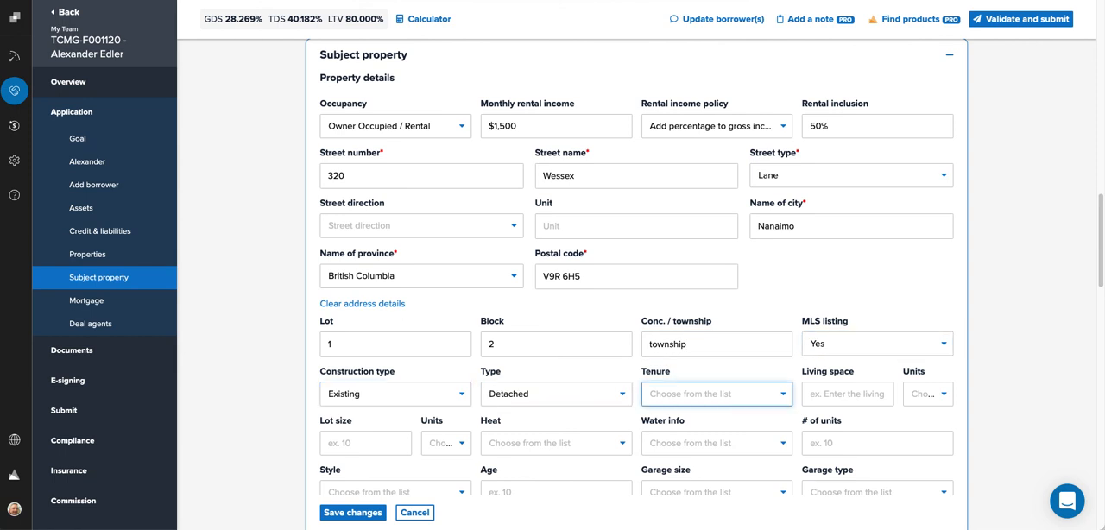
pyautogui.press('f')
pyautogui.press('Tab')
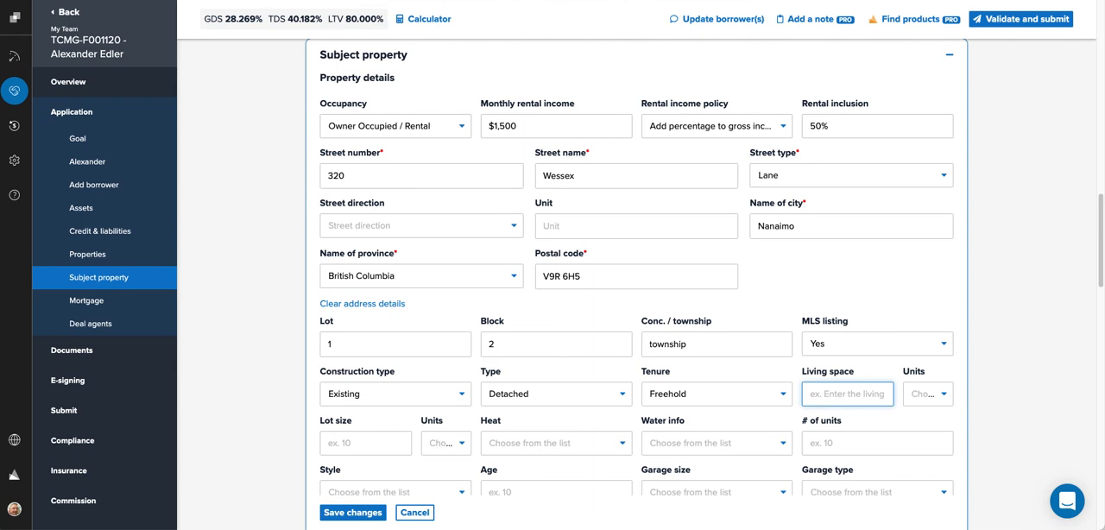
pyautogui.write('4000')
pyautogui.press('Tab')
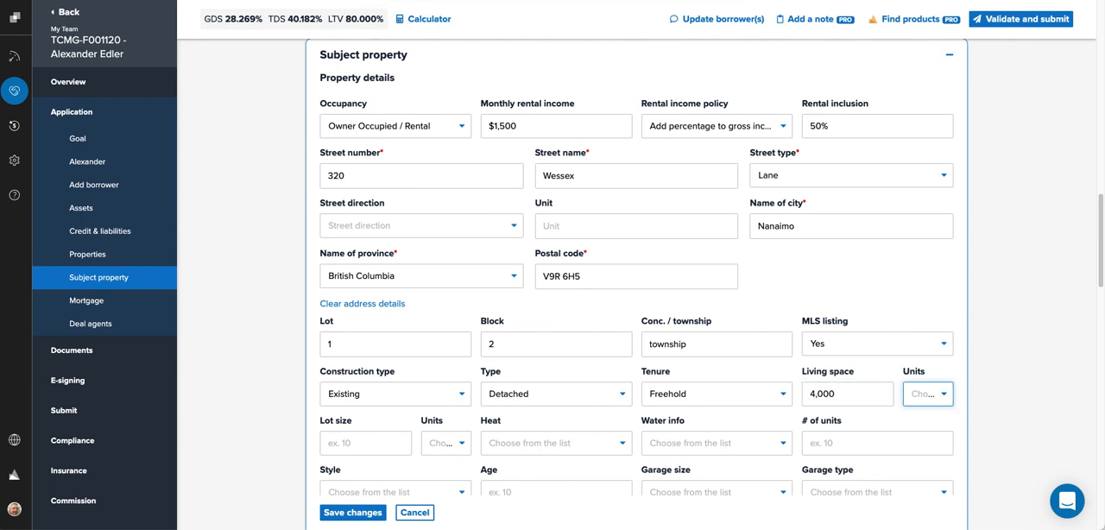
# Step: Set living space units to Sq ft, lot size 10,000 Sq ft, heat Electric baseboard, water Municipal, and 1 unit
pyautogui.press('s')
pyautogui.press('Tab')
pyautogui.write('10000')
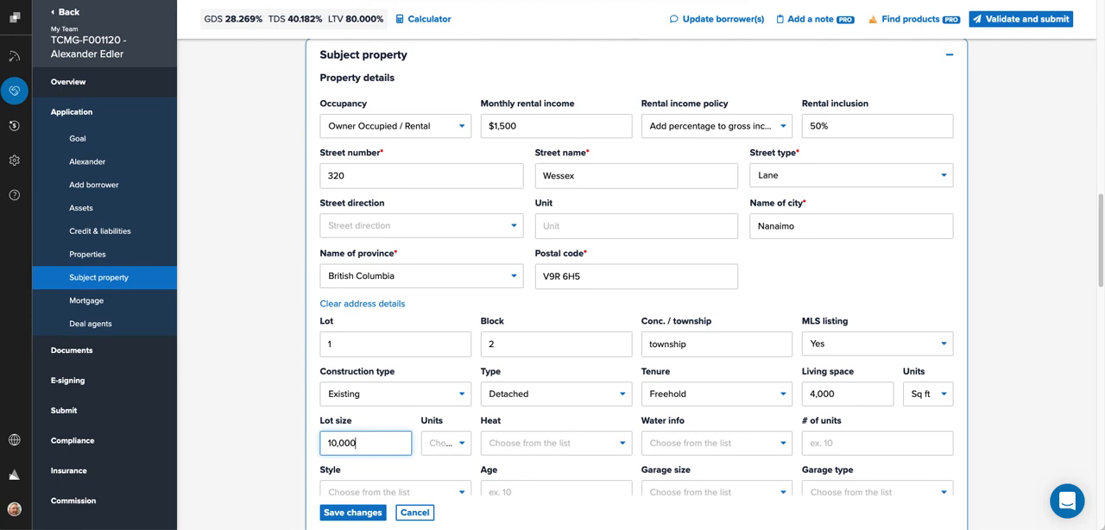
pyautogui.press('Tab')
pyautogui.press('s')
pyautogui.press('s')
pyautogui.press('Tab')
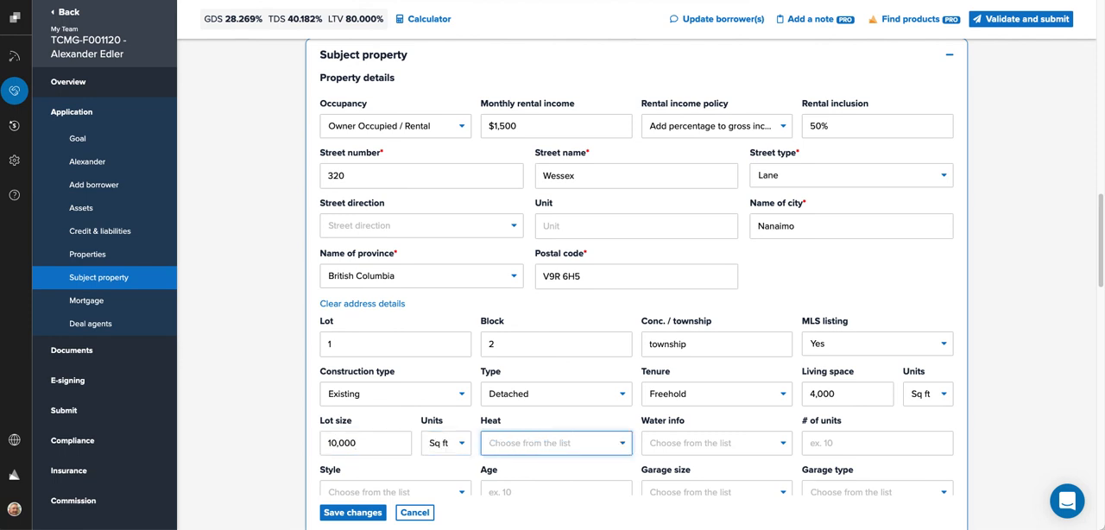
pyautogui.press('e')
pyautogui.press('Tab')
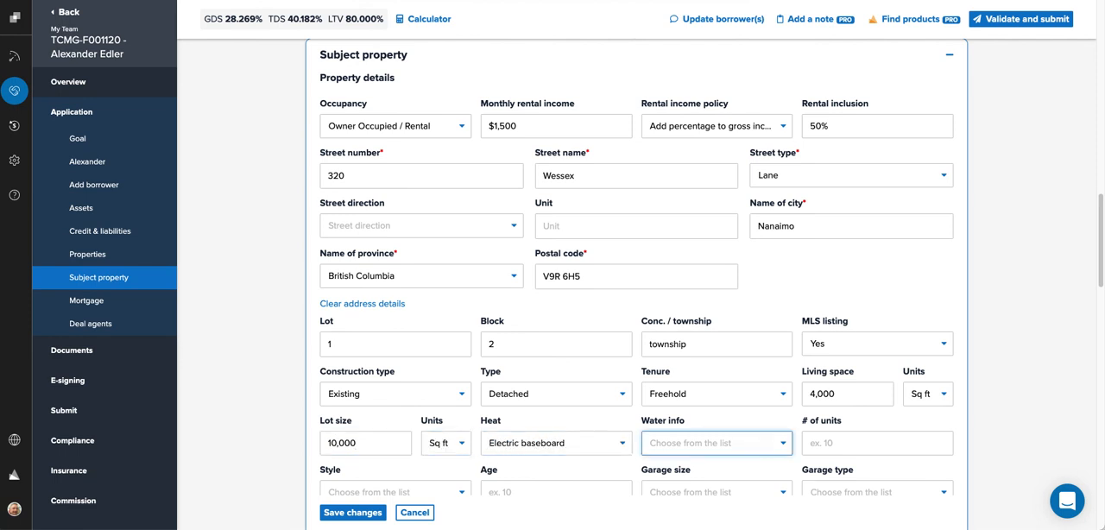
pyautogui.press('m')
pyautogui.press('Tab')
pyautogui.write('1')
pyautogui.press('Tab')
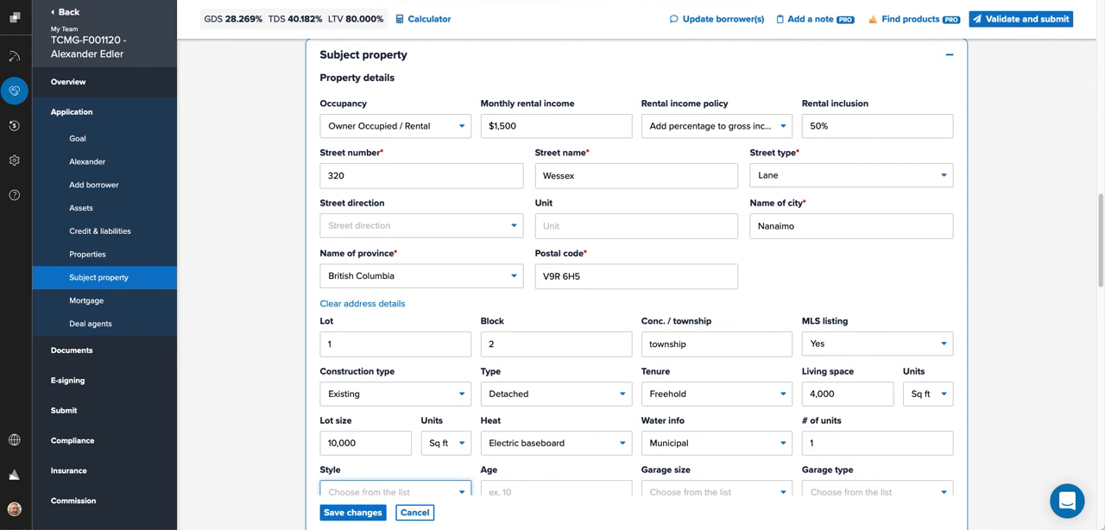
# Step: Set the style to Two storey, age 10, garage size None, and garage type Attached
pyautogui.press('t')
pyautogui.press('Tab')
pyautogui.write('10')
pyautogui.press('Tab')
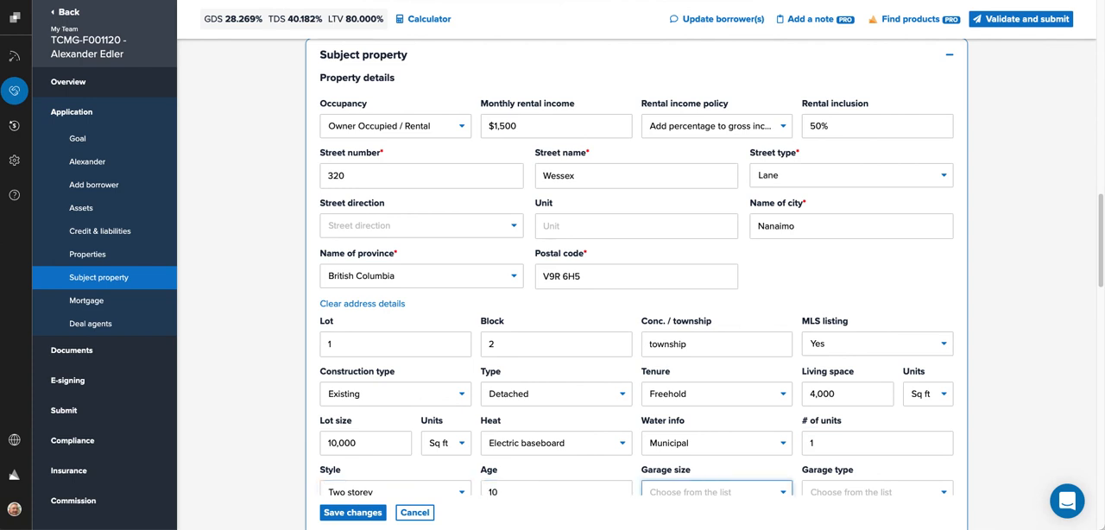
pyautogui.scroll(-1, 378, 341)
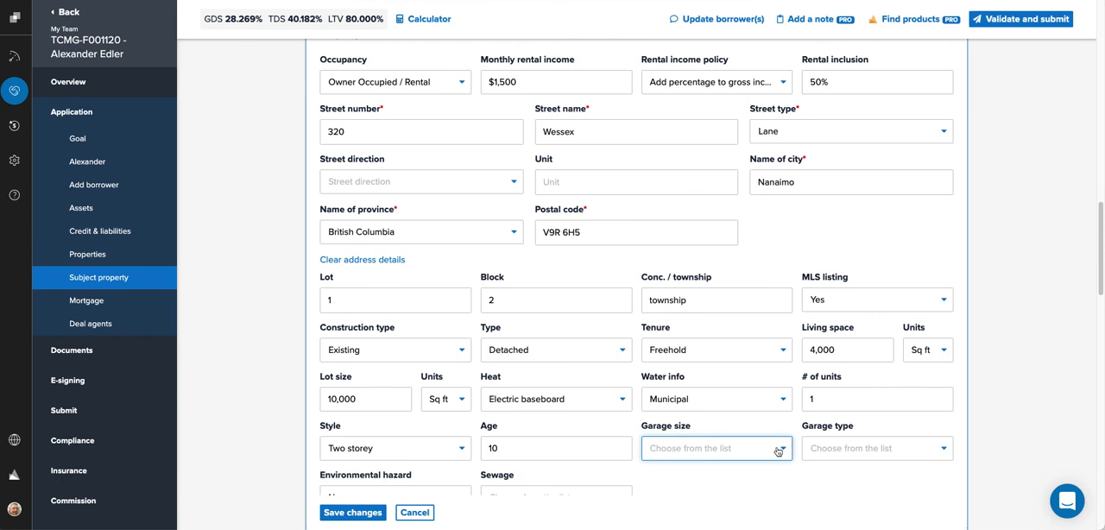
pyautogui.click(777, 451)
pyautogui.click(661, 515)
pyautogui.click(866, 448)
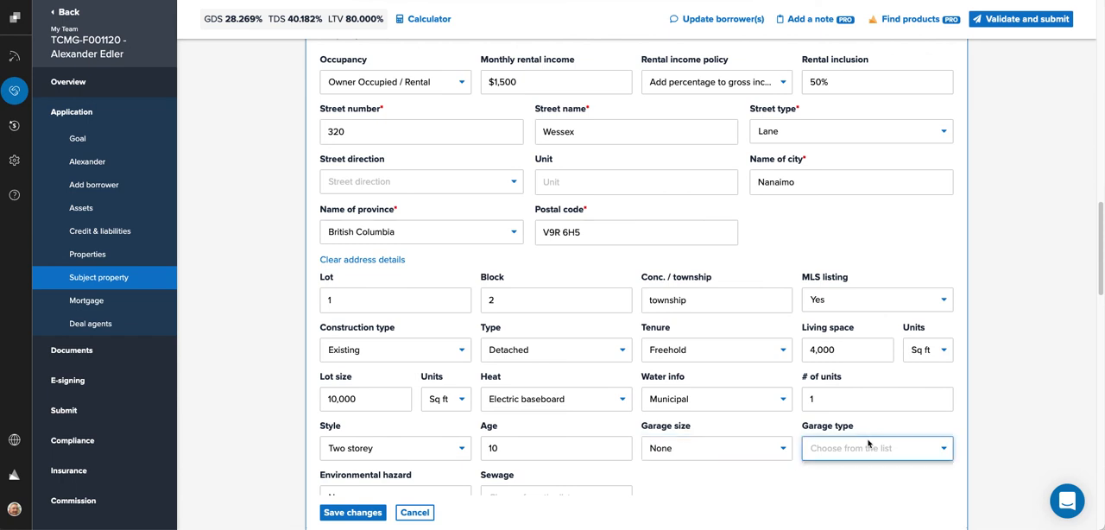
pyautogui.click(833, 469)
# Step: Set environmental hazard to No and sewage to Municipal, then save the subject property changes
pyautogui.scroll(-5, 576, 442)
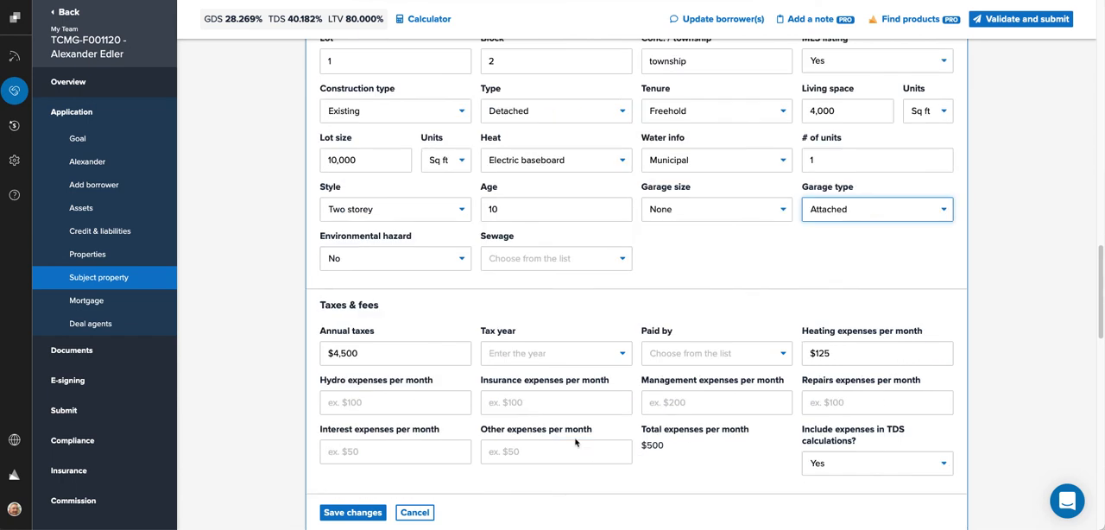
pyautogui.click(403, 260)
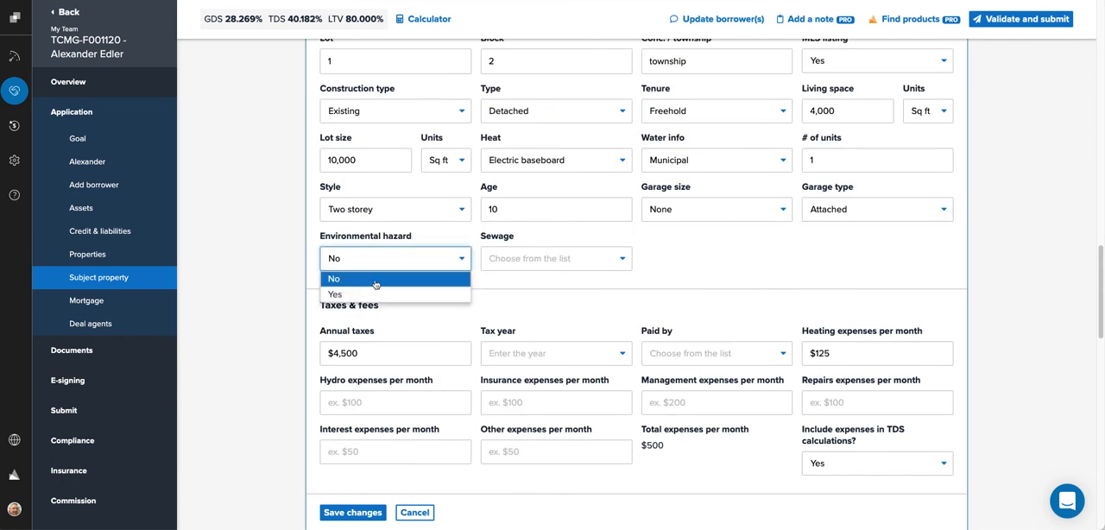
pyautogui.click(364, 279)
pyautogui.click(530, 258)
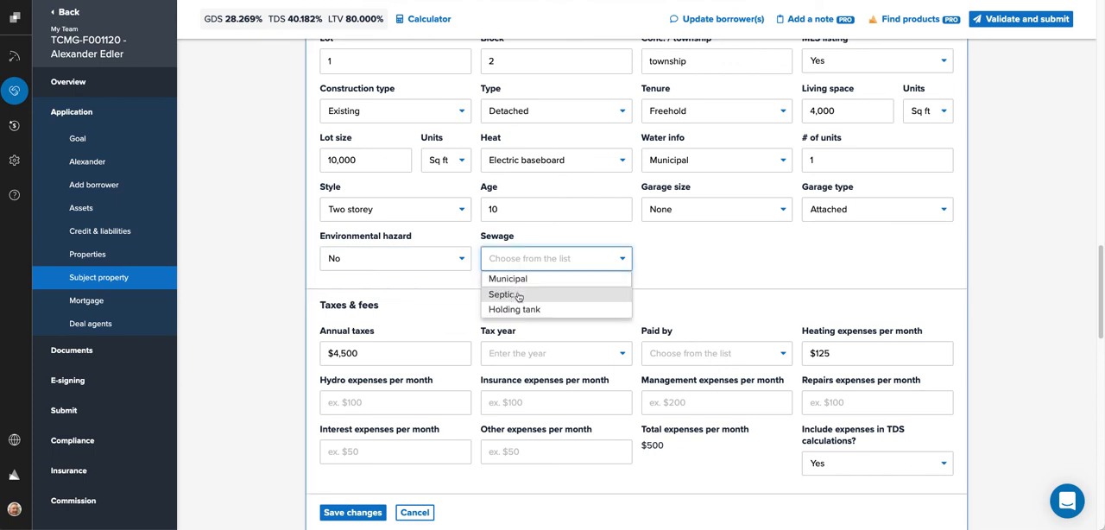
pyautogui.click(518, 279)
pyautogui.click(522, 285)
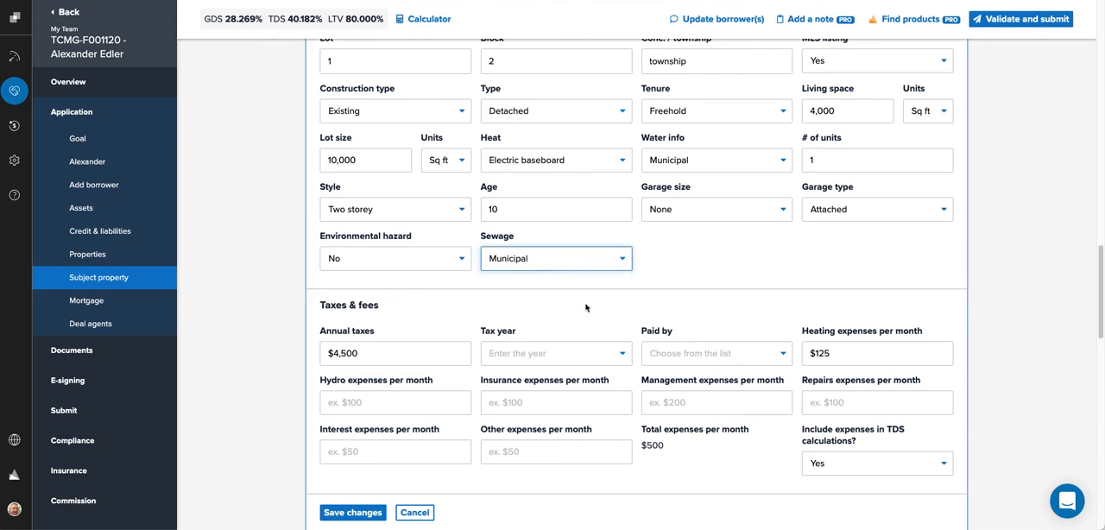
pyautogui.click(380, 516)
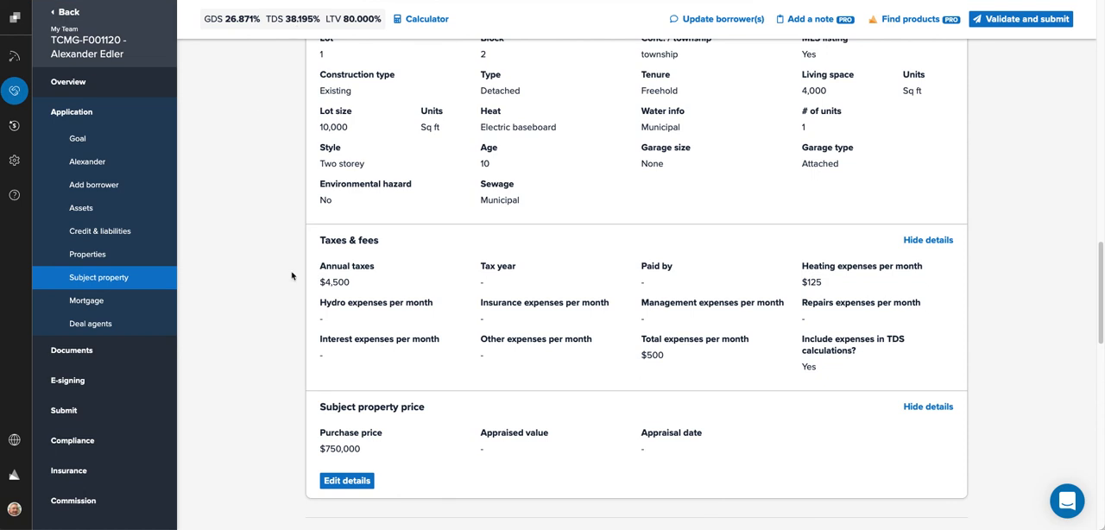
# Step: Collapse the Subject property section
pyautogui.scroll(2, 309, 371)
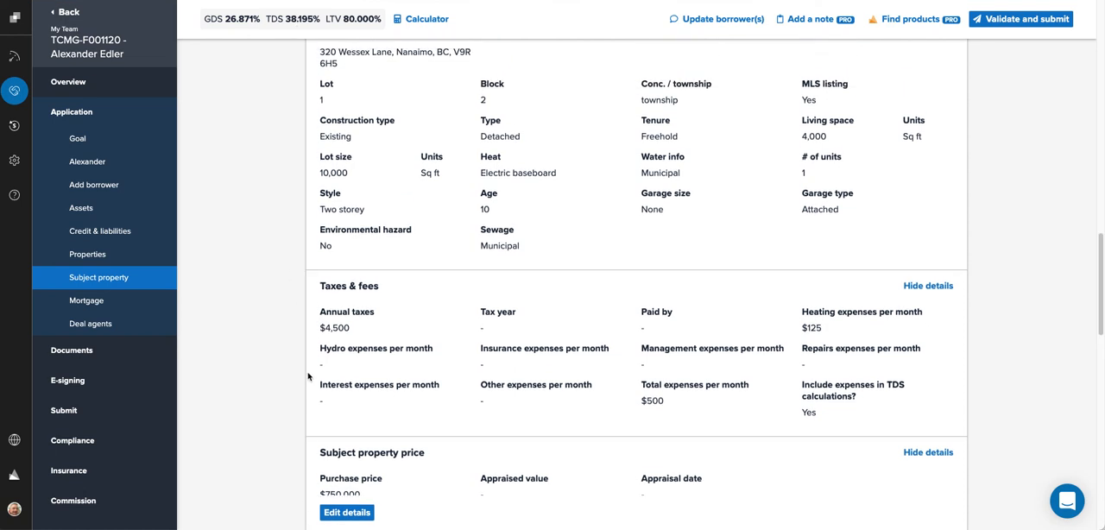
pyautogui.scroll(2, 309, 377)
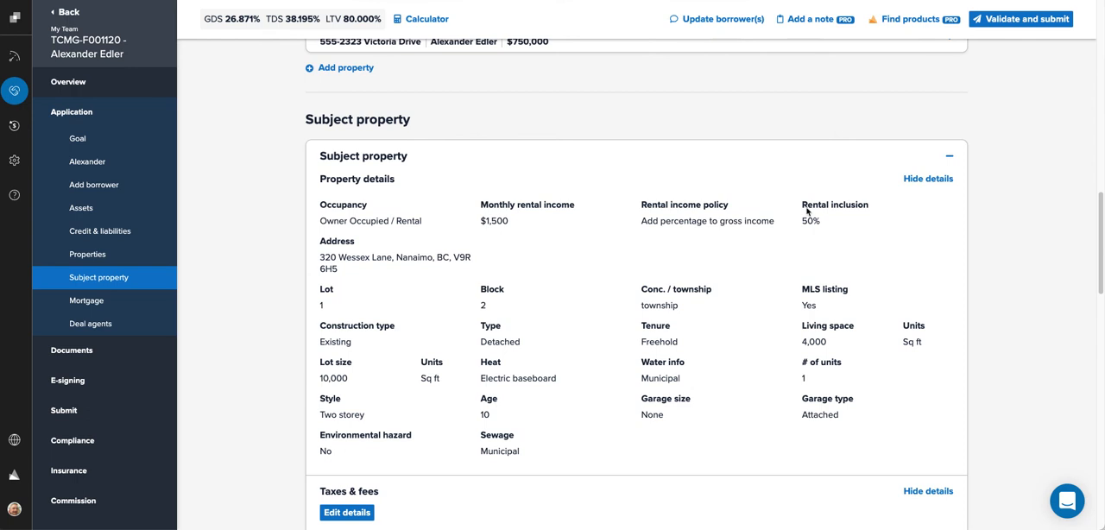
pyautogui.click(950, 156)
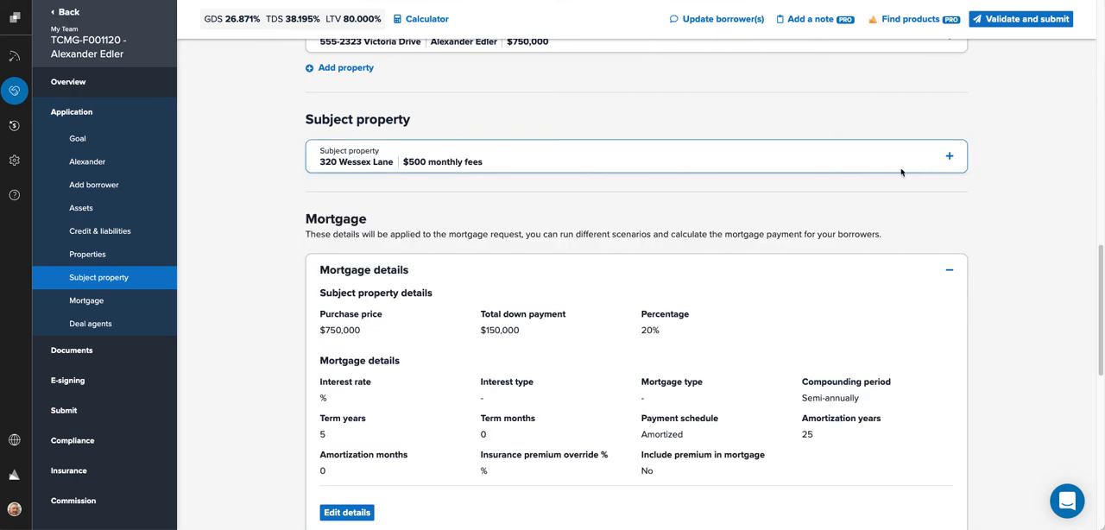
# Step: Edit the mortgage details: set interest rate to 1.5%, interest type Variable, and mortgage type First
pyautogui.scroll(-3, 763, 258)
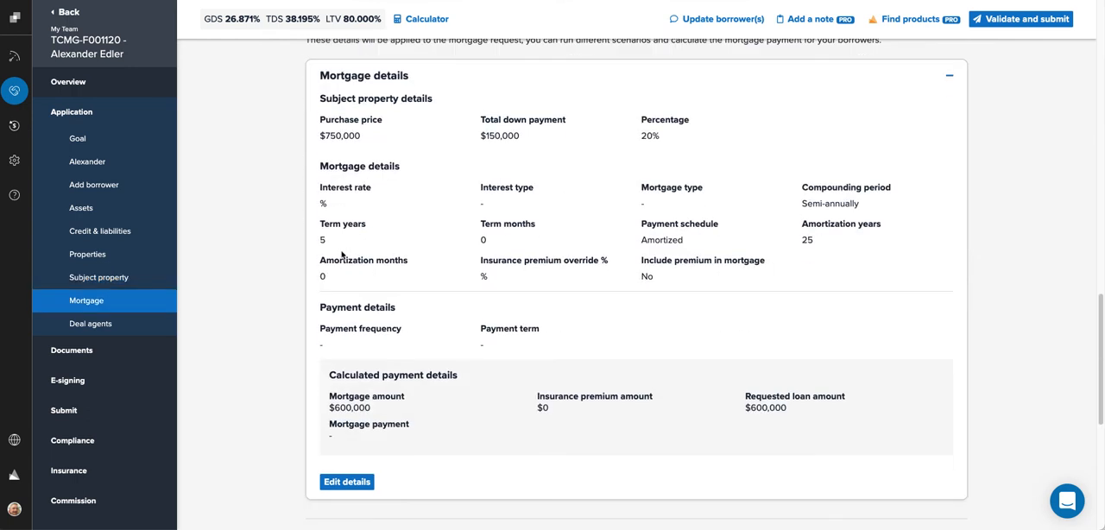
pyautogui.click(333, 482)
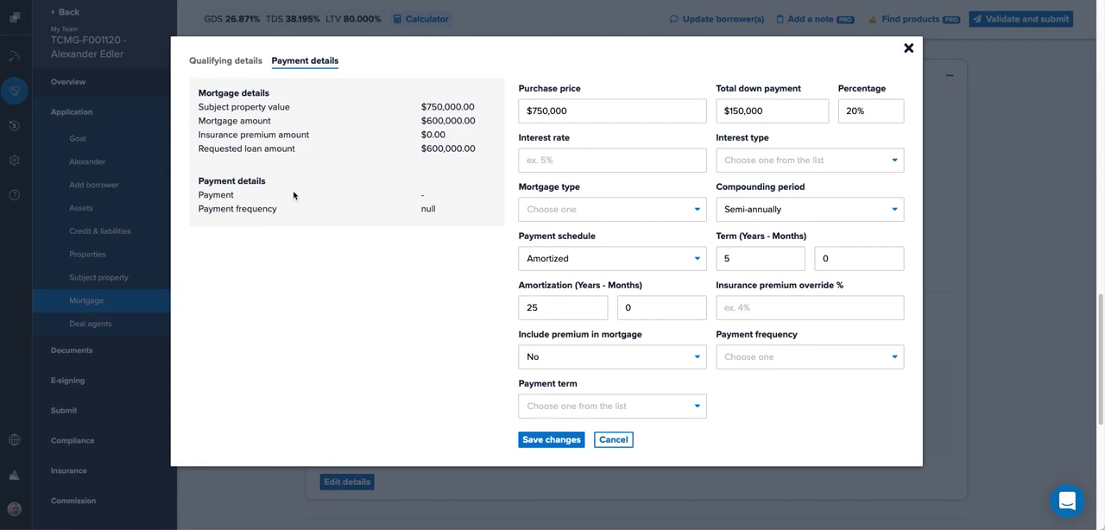
pyautogui.click(547, 159)
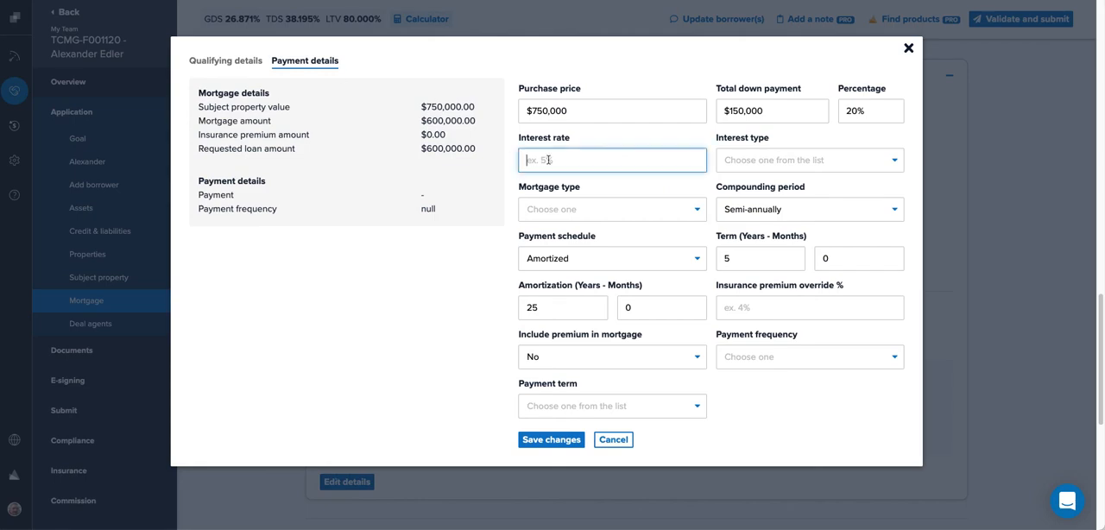
pyautogui.write('1.5')
pyautogui.press('Tab')
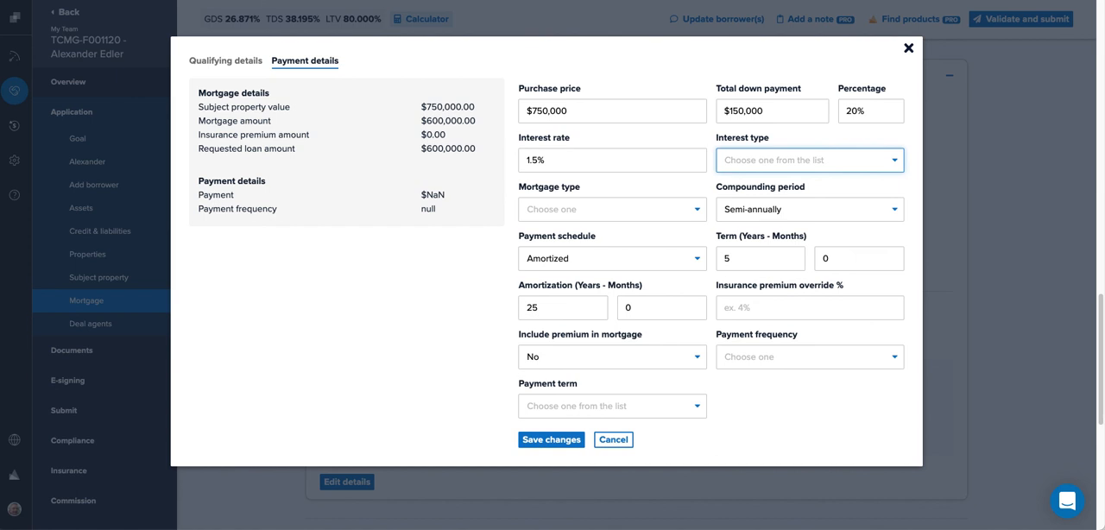
pyautogui.press('v')
pyautogui.press('Tab')
pyautogui.press('f')
# Step: Set the mortgage's payment frequency to Monthly and payment term to Closed
pyautogui.press('Tab')
pyautogui.press('Tab')
pyautogui.press('Tab')
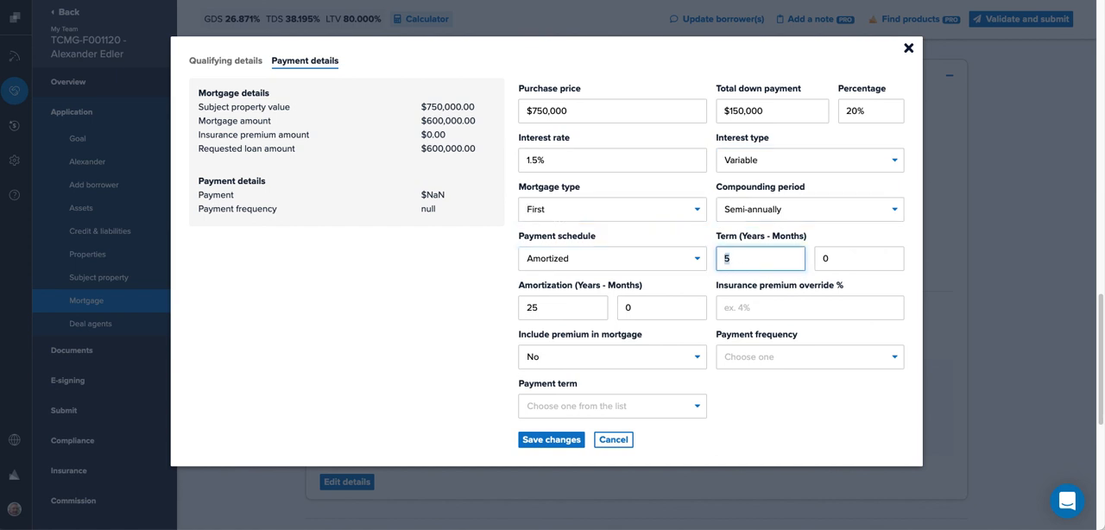
pyautogui.press('Tab')
pyautogui.press('Tab')
pyautogui.press('Tab')
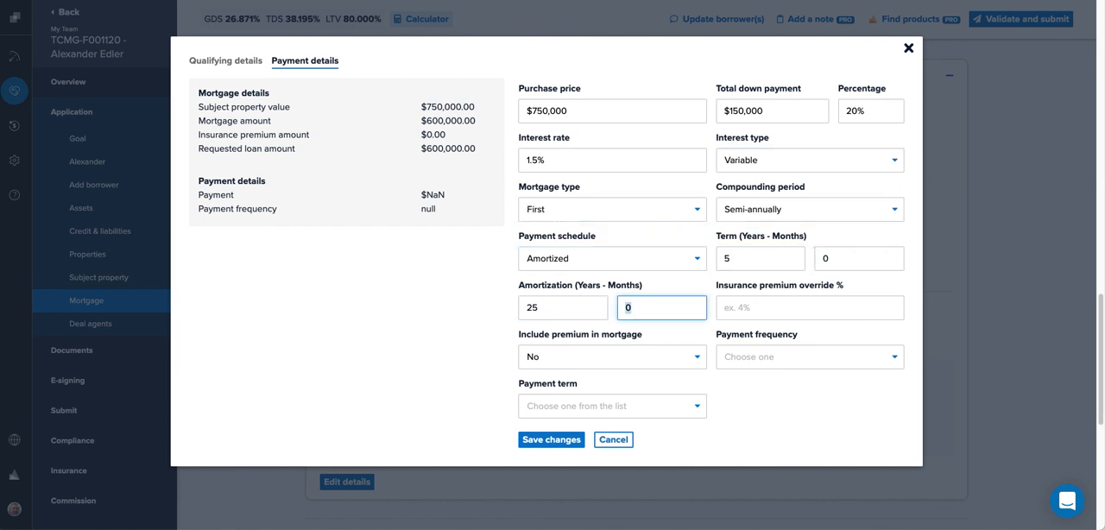
pyautogui.press('Tab')
pyautogui.press('Tab')
pyautogui.press('Tab')
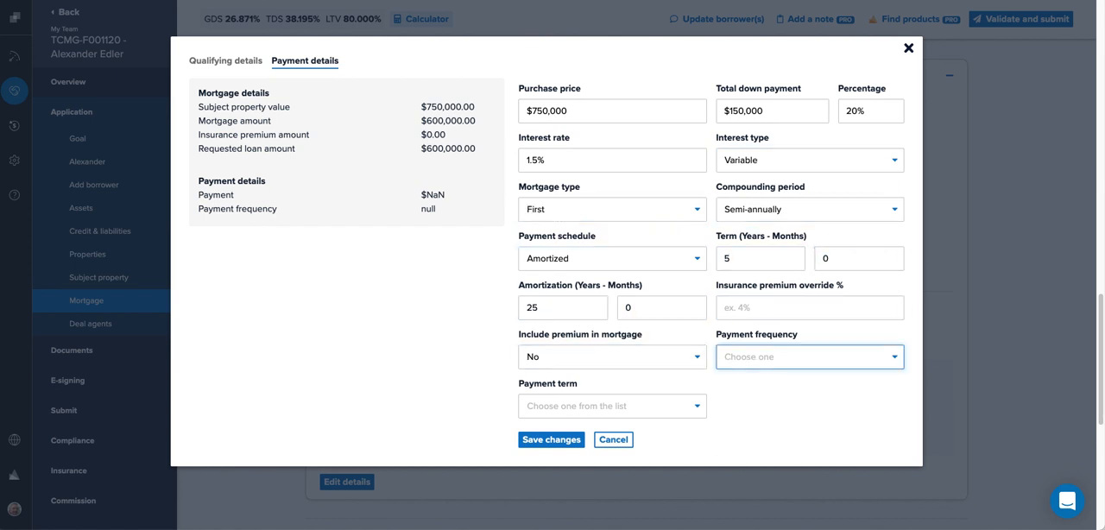
pyautogui.press('Down')
pyautogui.press('Tab')
pyautogui.press('Down')
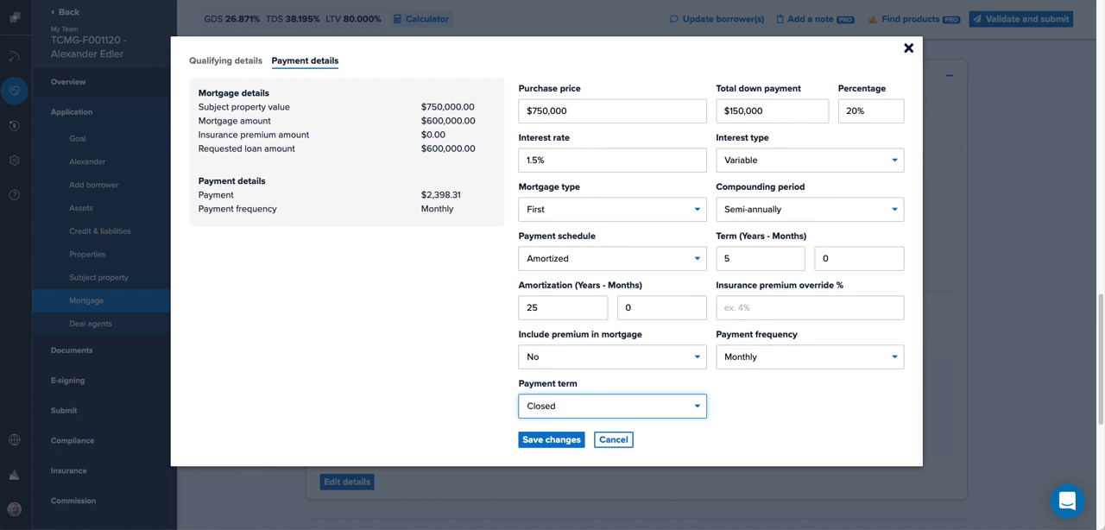
# Step: Save the mortgage details, set the payment frequency to Accelerated bi-weekly, save again and close the dialog
pyautogui.click(543, 440)
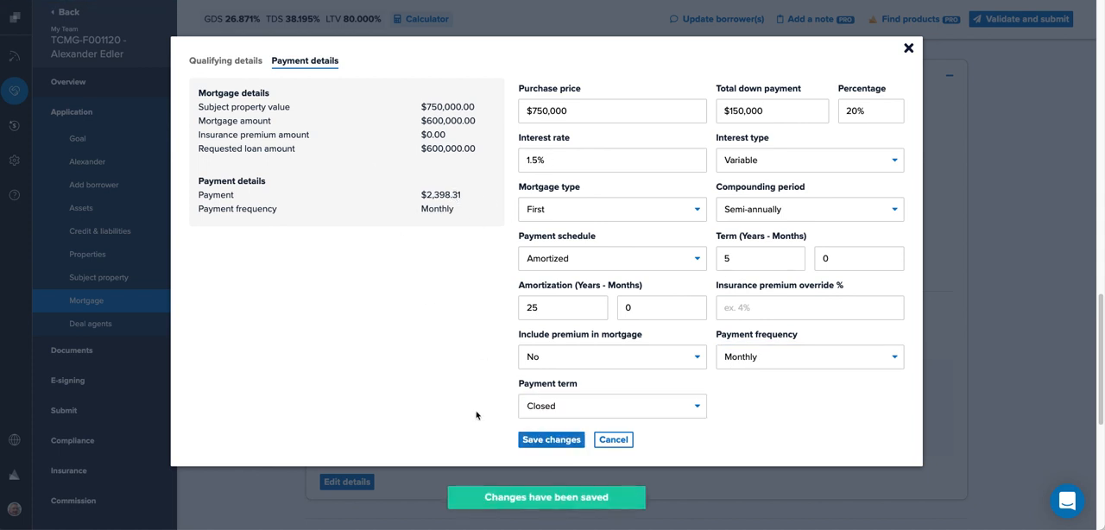
pyautogui.click(843, 356)
pyautogui.press('Down')
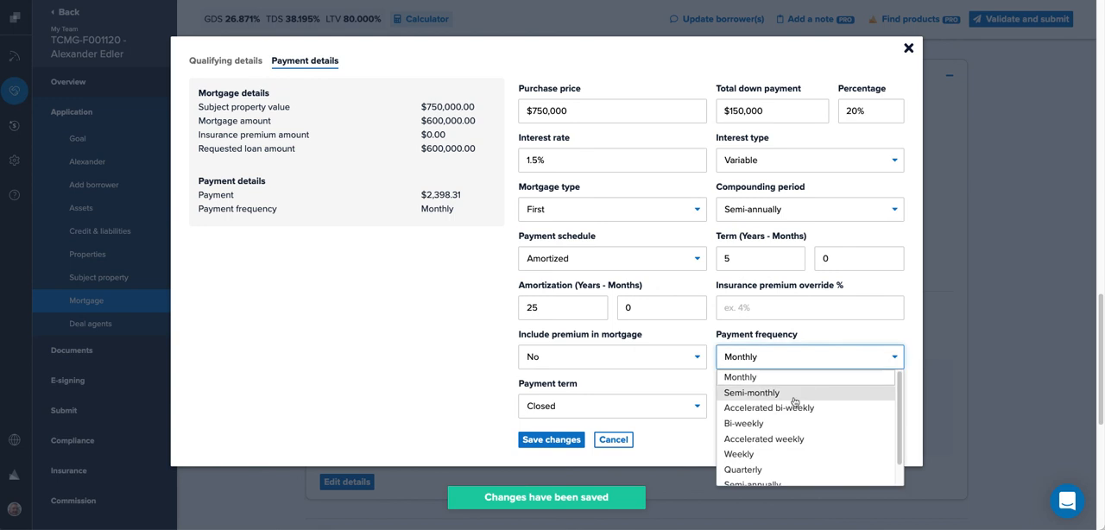
pyautogui.press('Down')
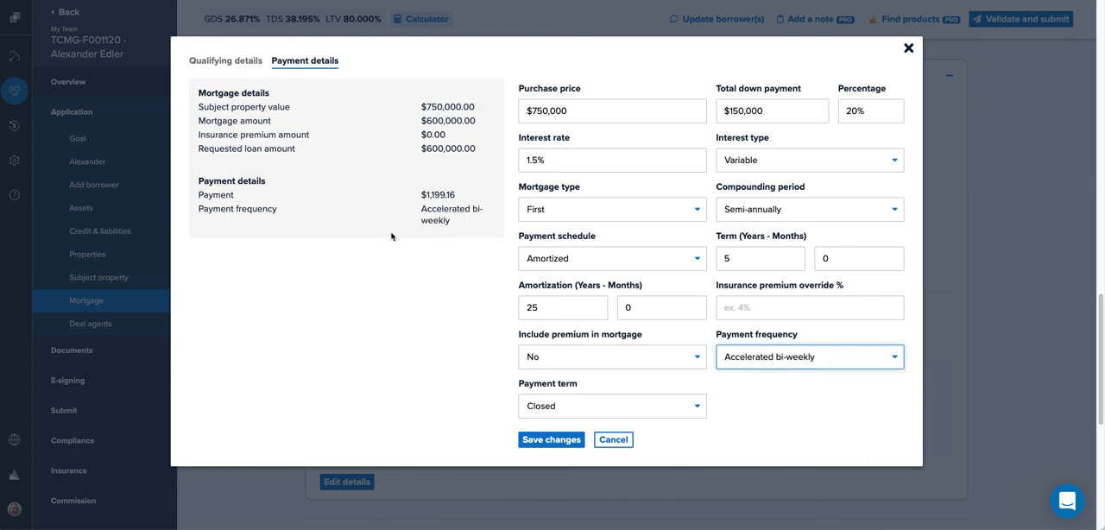
pyautogui.click(557, 440)
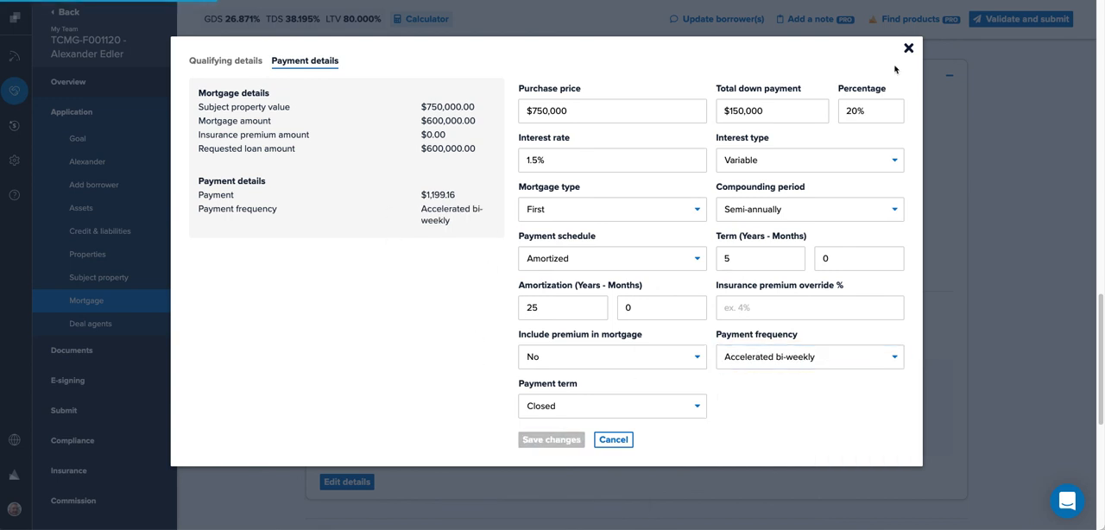
pyautogui.click(909, 49)
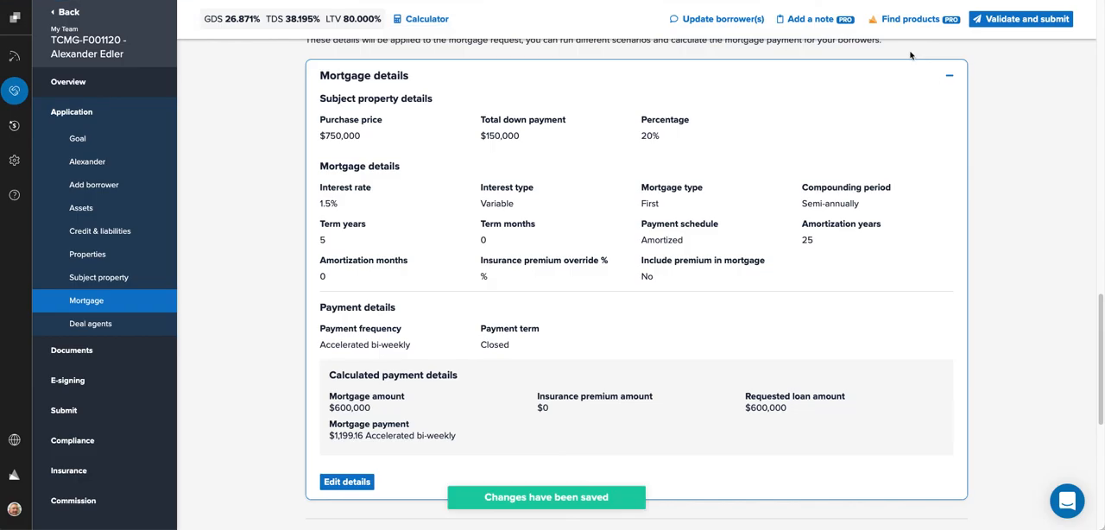
# Step: Collapse the Mortgage details section and find available mortgage products for the deal in Lender Spotlight
pyautogui.click(947, 77)
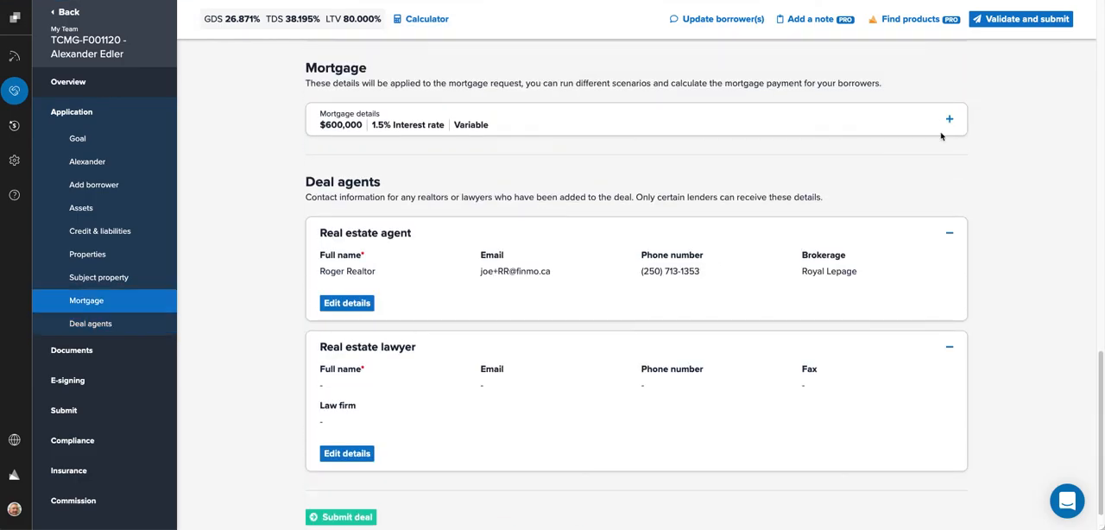
pyautogui.click(913, 22)
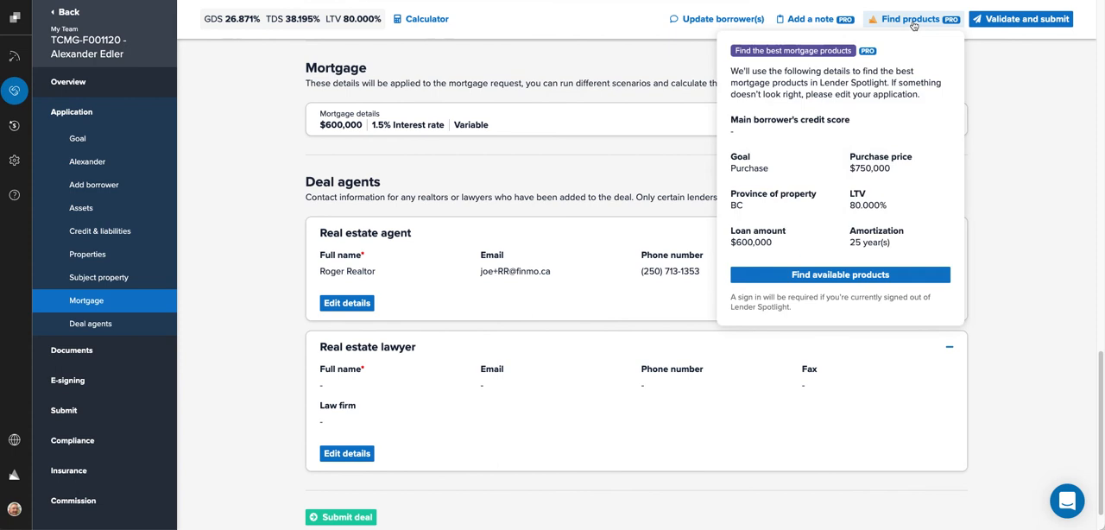
pyautogui.click(812, 275)
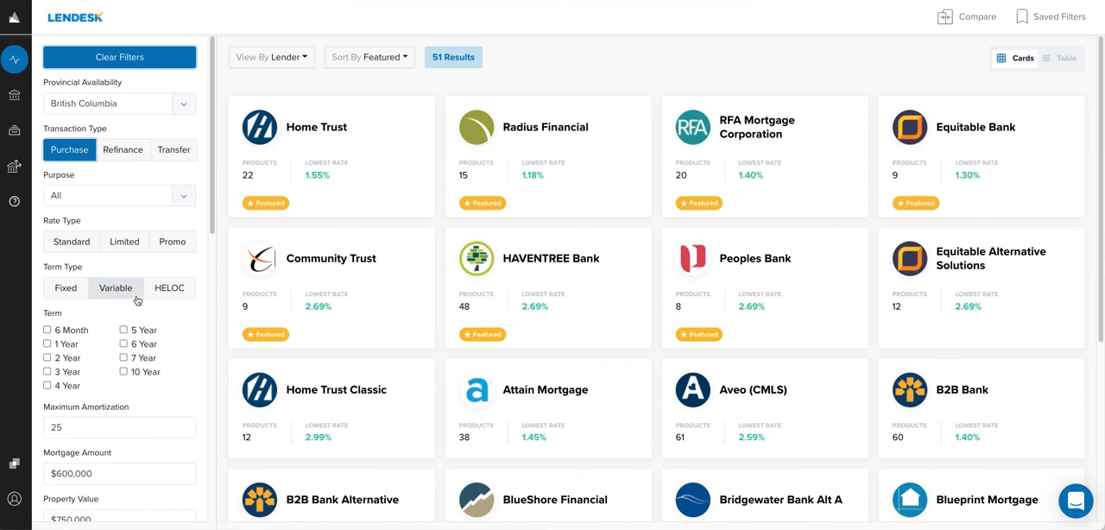
# Step: Filter products to a 5 Year Variable term, Conventional Insurable insurance and the Business for Self income qualified program
pyautogui.click(125, 331)
pyautogui.click(109, 289)
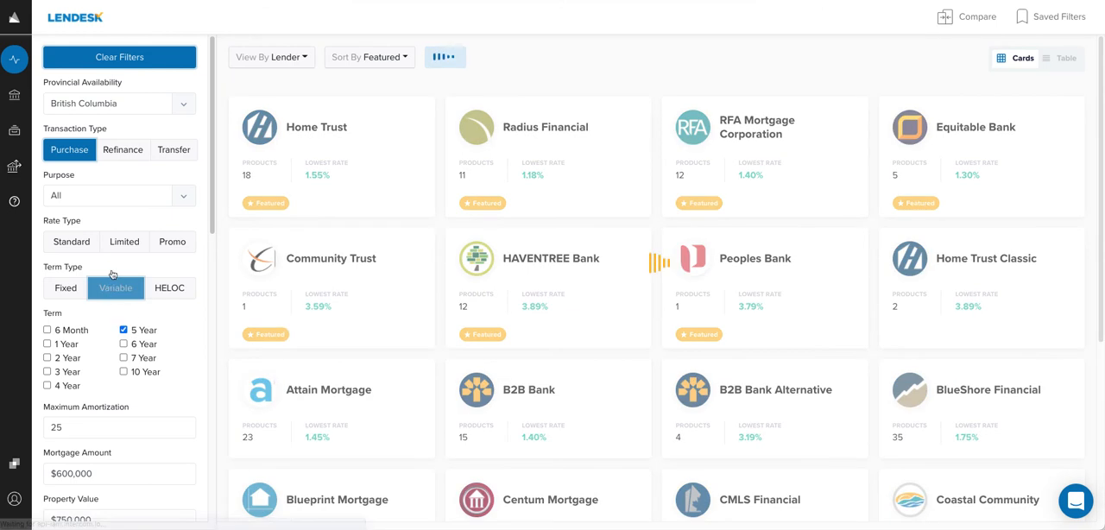
pyautogui.scroll(-4, 110, 281)
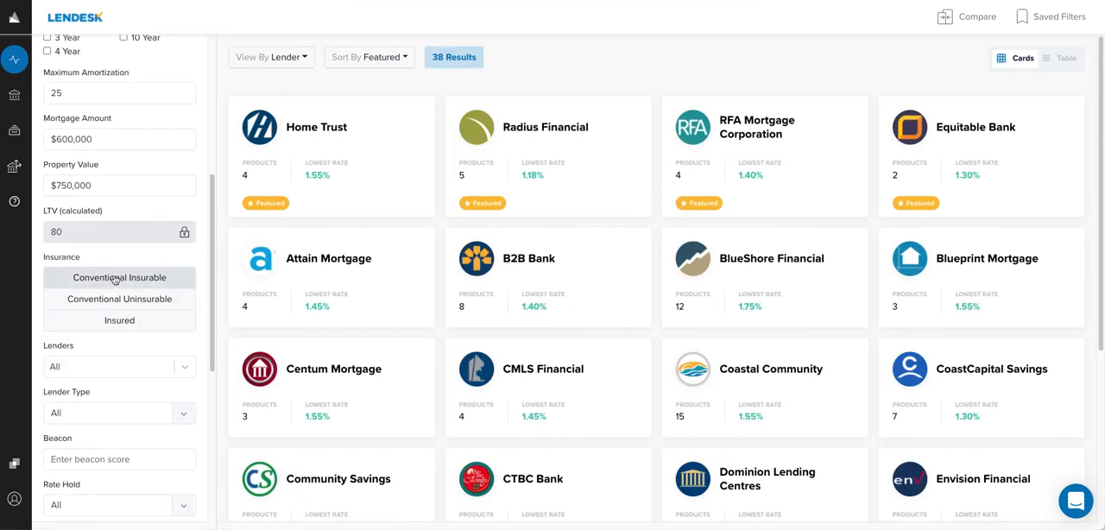
pyautogui.click(112, 278)
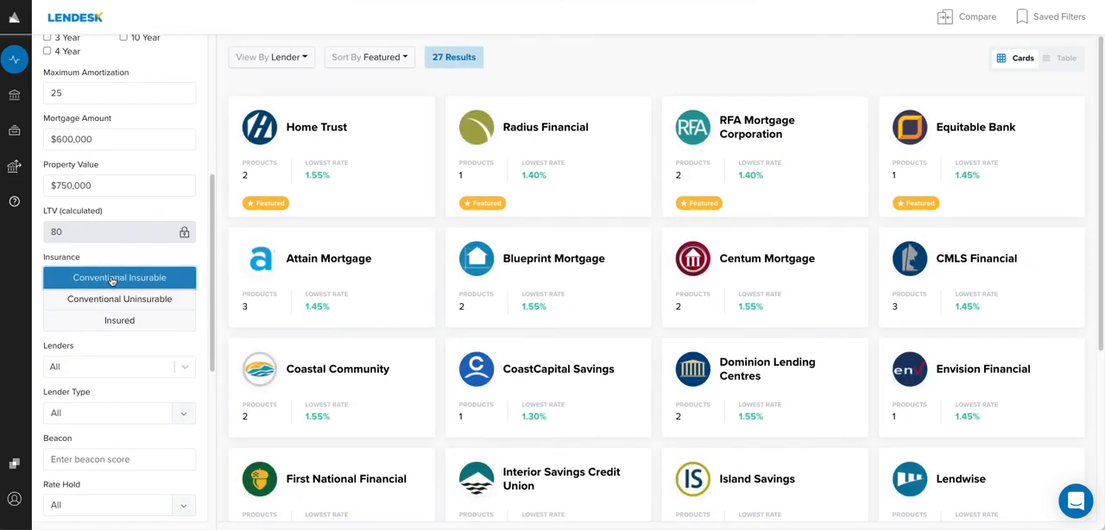
pyautogui.scroll(-5, 129, 358)
pyautogui.click(76, 322)
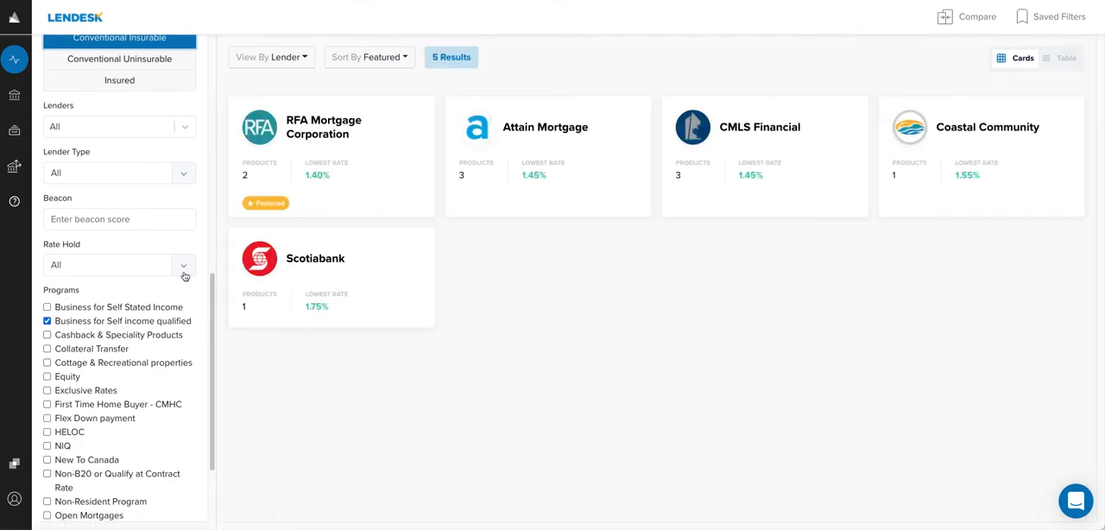
# Step: Add the RFA Mortgage Corporation, CMLS Financial and Scotiabank products to the comparison and compare the three products
pyautogui.click(389, 164)
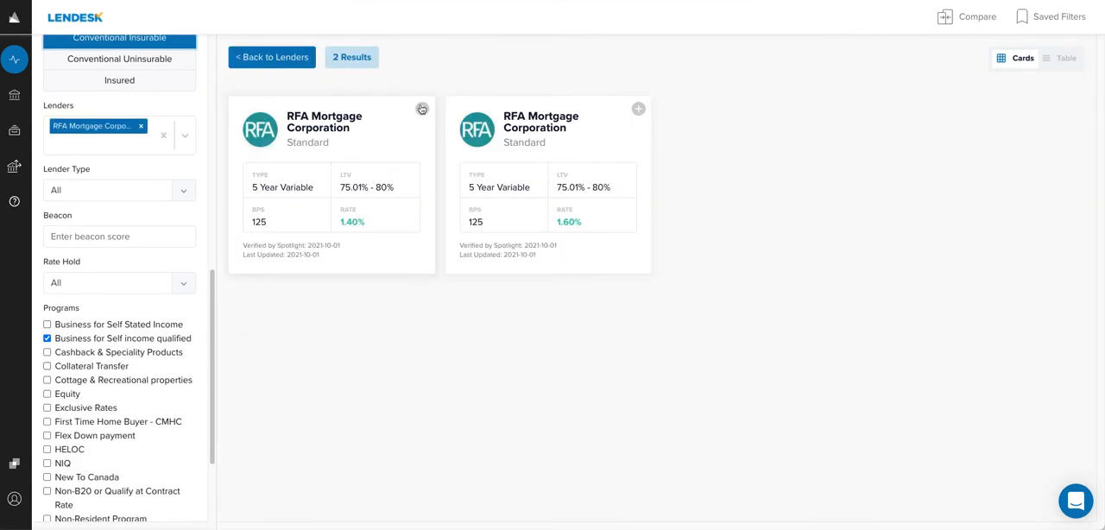
pyautogui.click(423, 108)
pyautogui.click(286, 62)
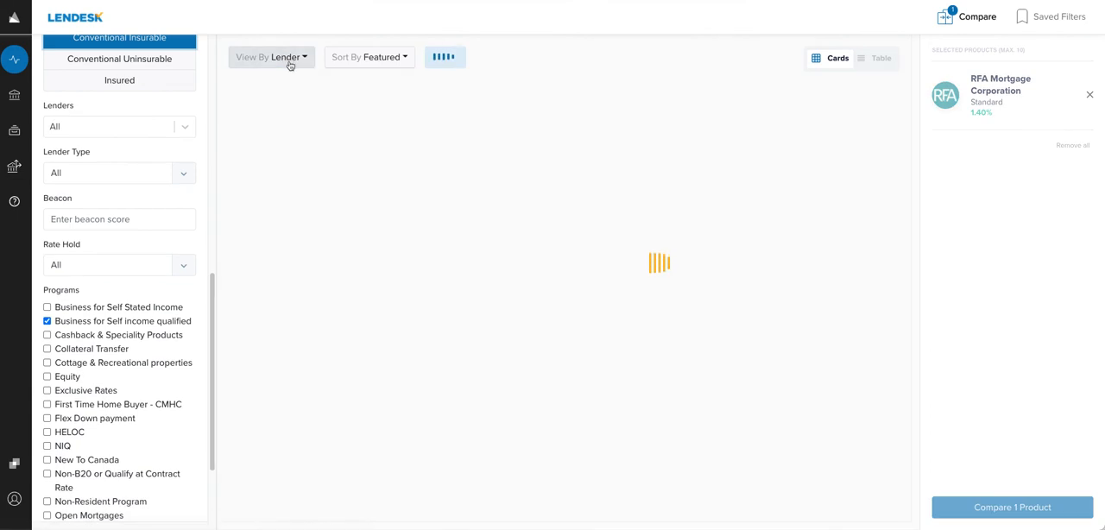
pyautogui.click(824, 149)
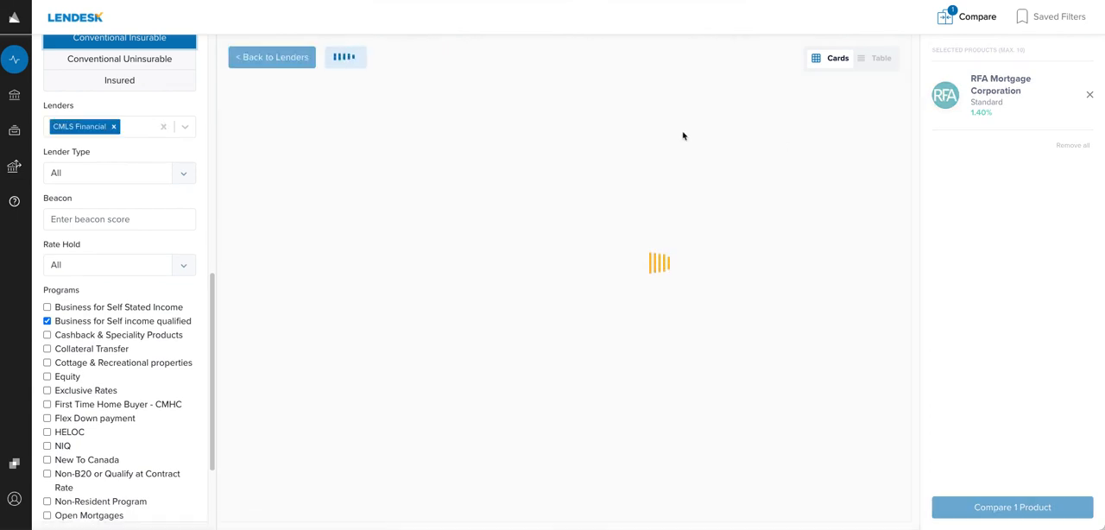
pyautogui.click(427, 111)
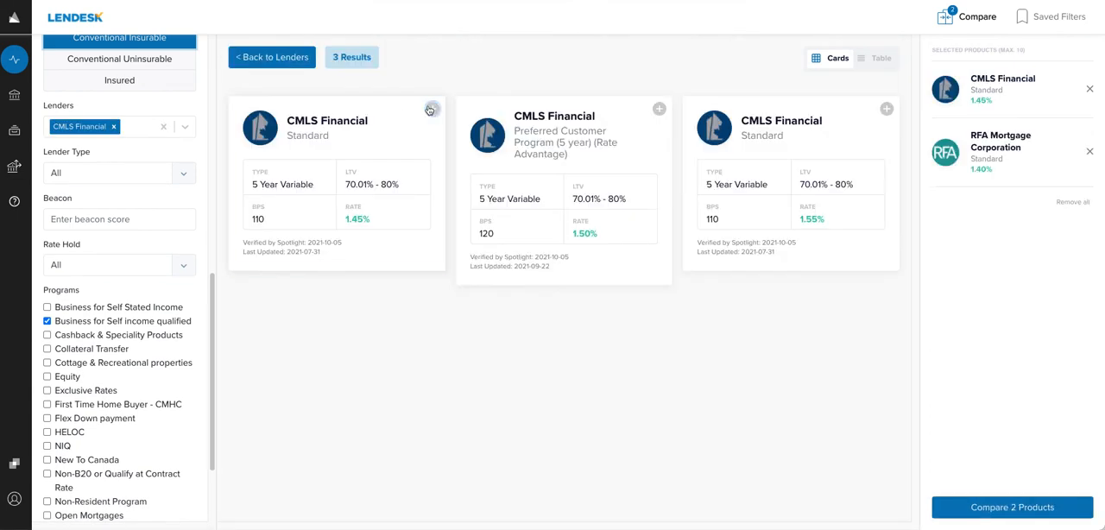
pyautogui.click(256, 61)
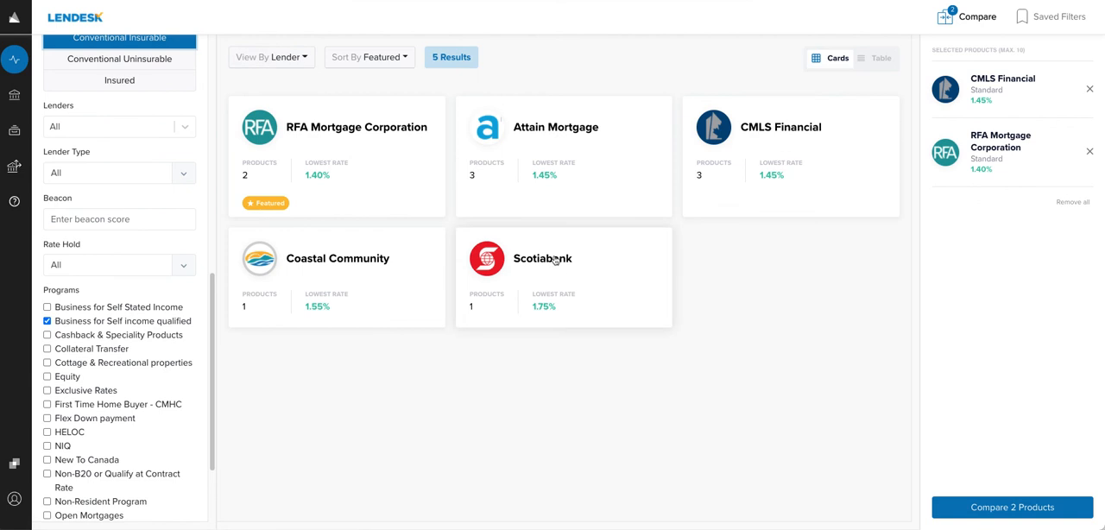
pyautogui.click(557, 261)
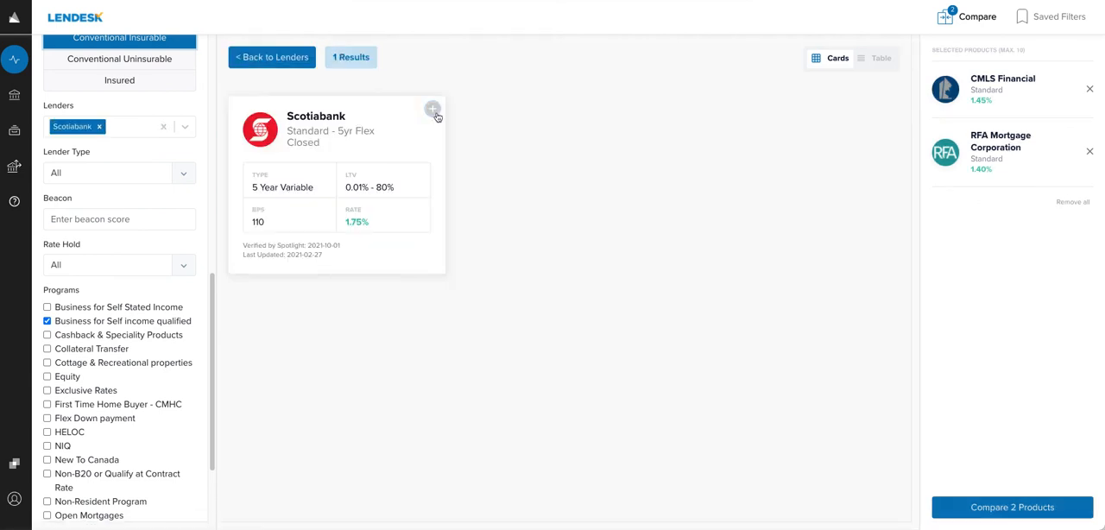
pyautogui.click(429, 111)
pyautogui.click(257, 57)
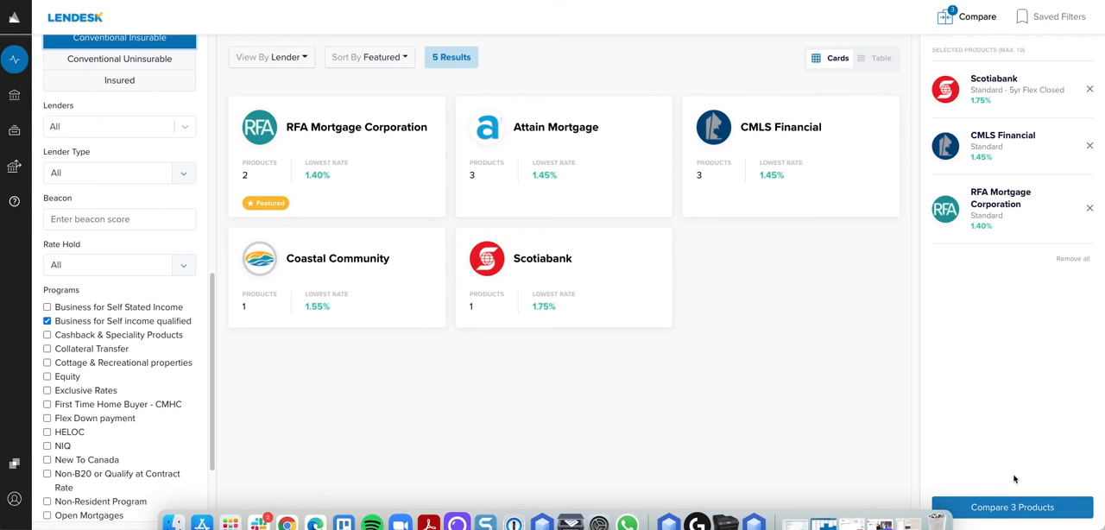
pyautogui.click(1002, 508)
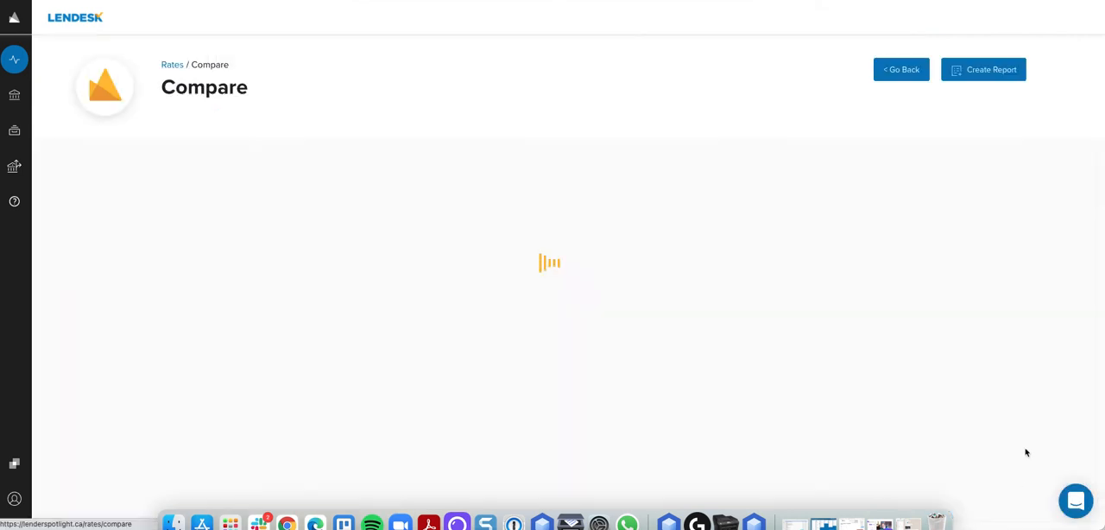
# Step: Start a report and write a message greeting the client by first name, followed by 'here are the options.'
pyautogui.click(989, 70)
pyautogui.scroll(-3, 605, 259)
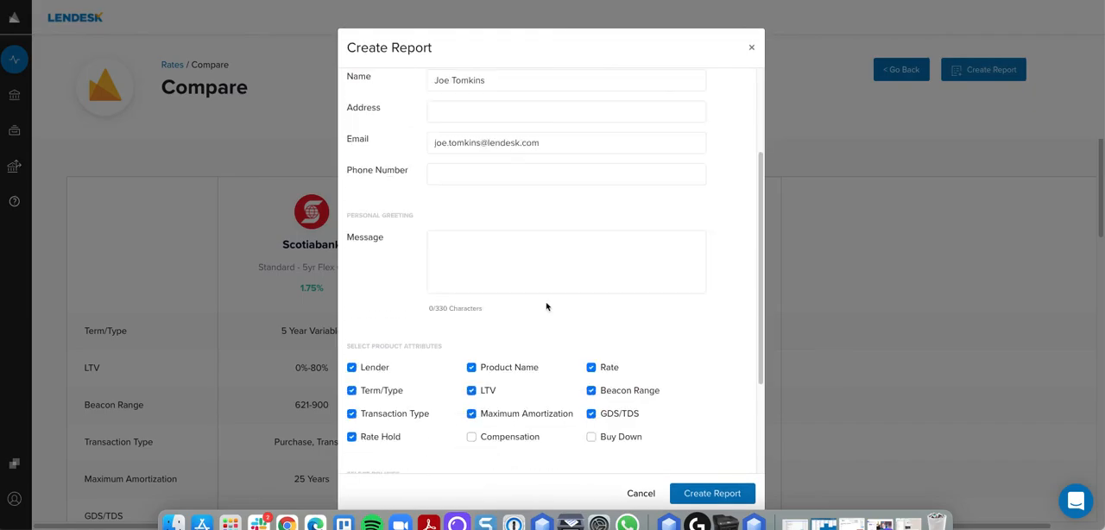
pyautogui.click(536, 254)
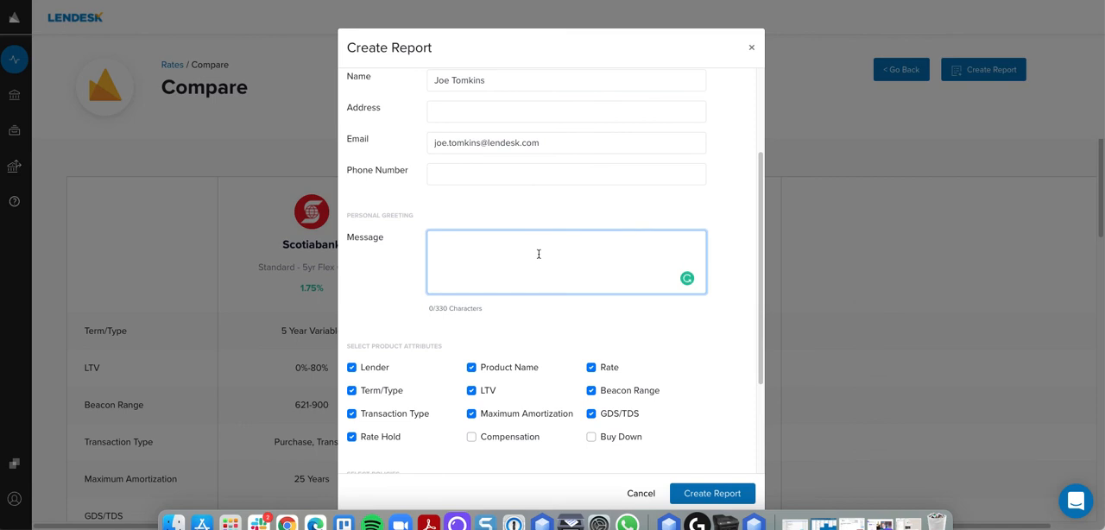
pyautogui.write('Hi a')
pyautogui.write(',')
pyautogui.press('Return')
pyautogui.press('Return')
pyautogui.write('here are the options.')
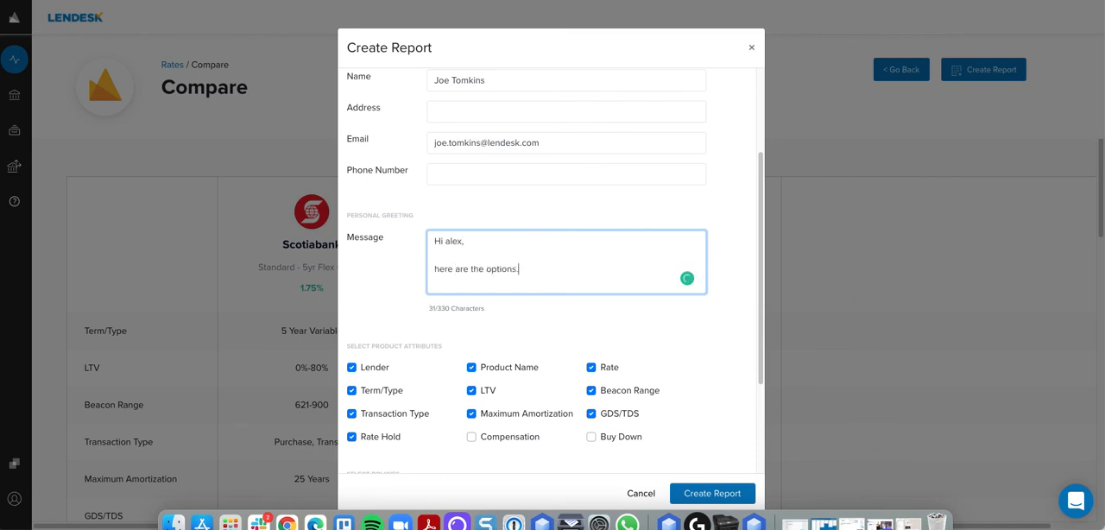
# Step: Exclude Maximum Amortization and GDS/TDS attributes, include the three pre-payment policies, and create the report
pyautogui.click(590, 414)
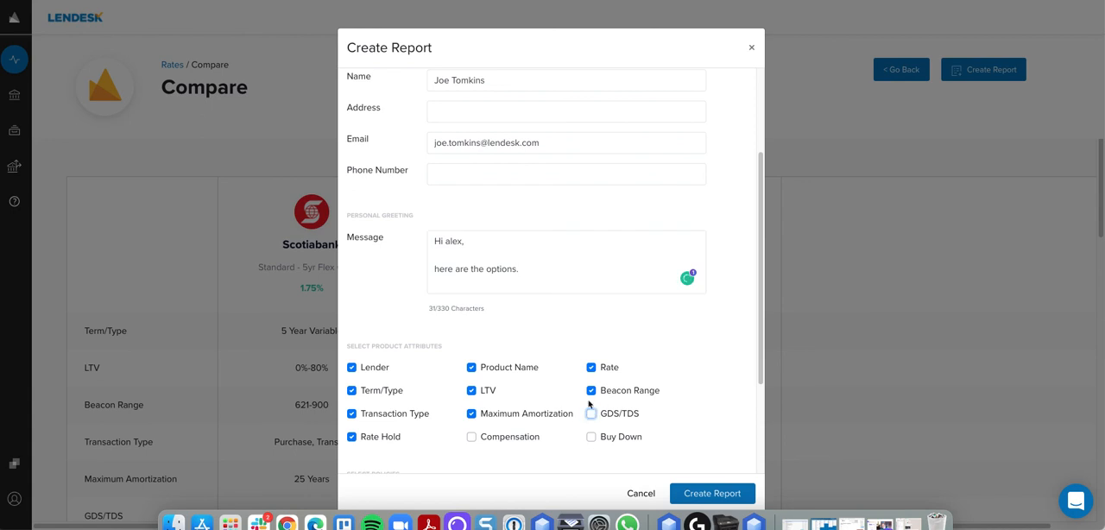
pyautogui.click(524, 419)
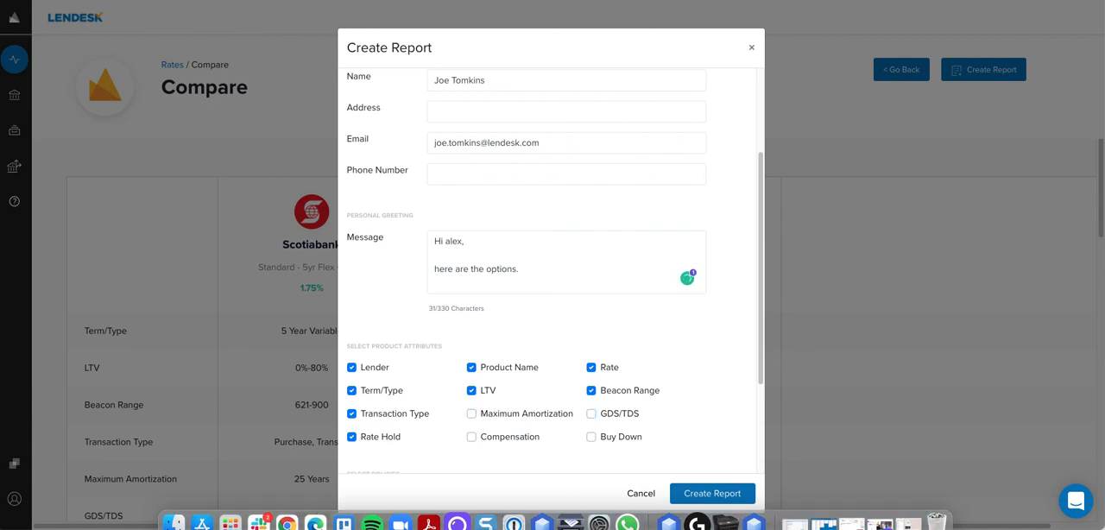
pyautogui.scroll(-1, 553, 425)
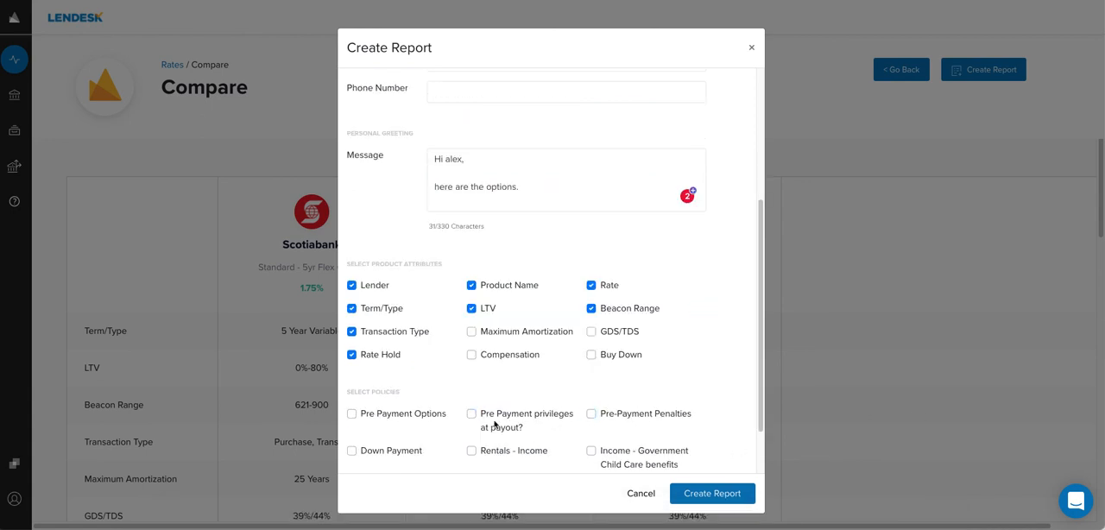
pyautogui.click(500, 416)
pyautogui.click(413, 415)
pyautogui.click(615, 415)
pyautogui.scroll(-1, 615, 415)
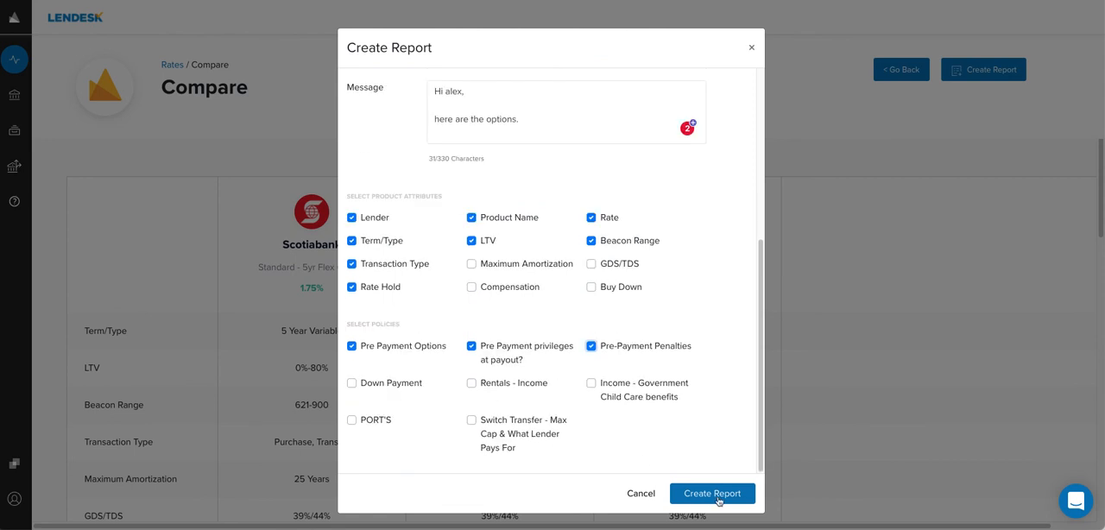
pyautogui.click(714, 493)
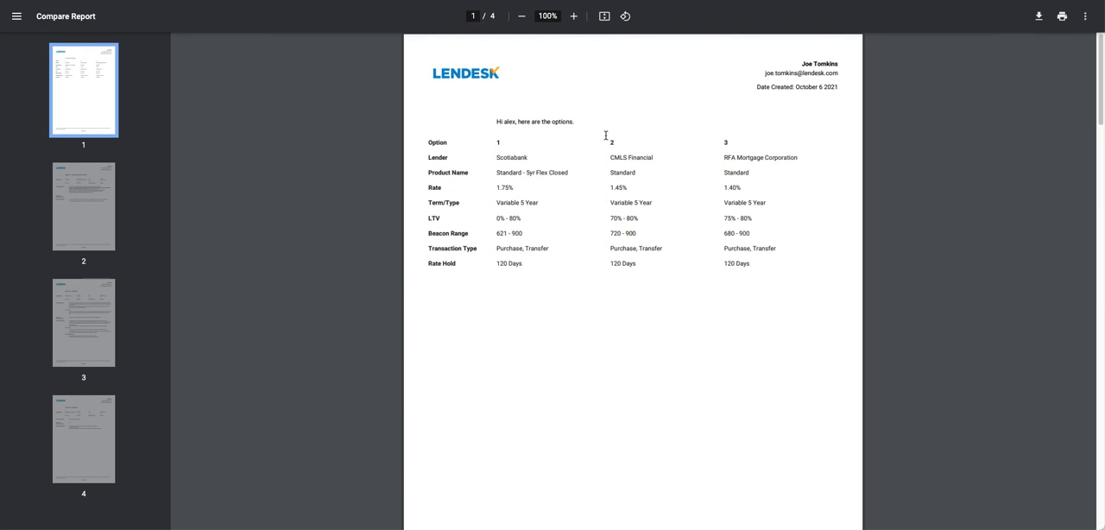
# Step: Review the comparison report at 150% zoom and return to the deal application
pyautogui.click(573, 16)
pyautogui.click(573, 16)
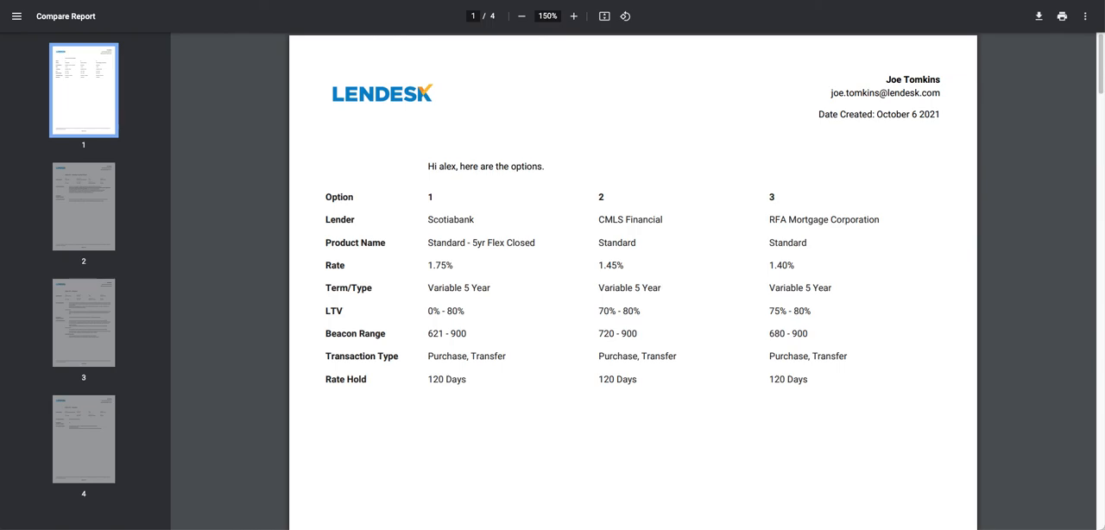
pyautogui.click(271, 1)
pyautogui.click(271, 277)
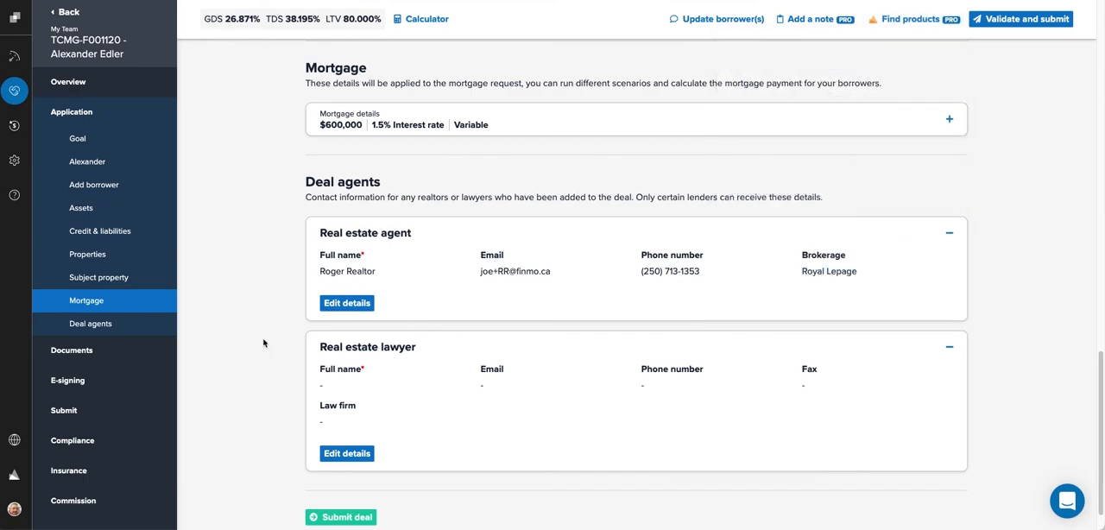
# Step: Scroll through the deal application to review its sections
pyautogui.scroll(20, 265, 344)
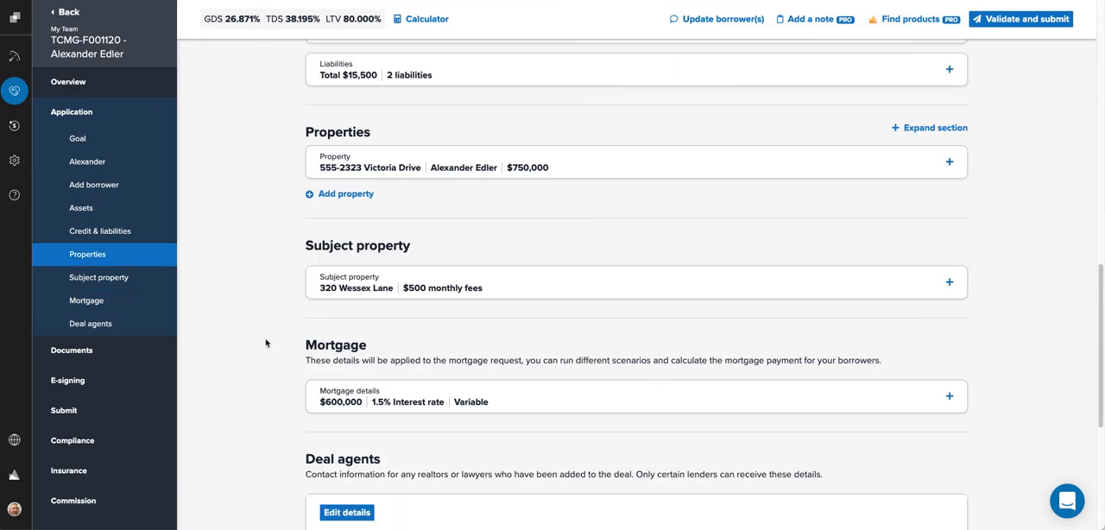
pyautogui.scroll(2, 269, 351)
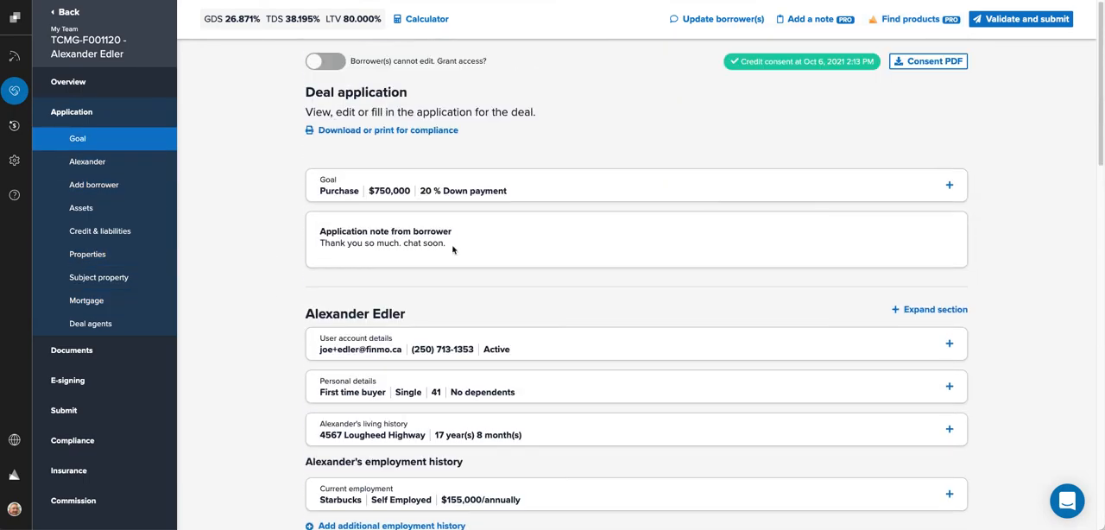
pyautogui.scroll(-7, 703, 518)
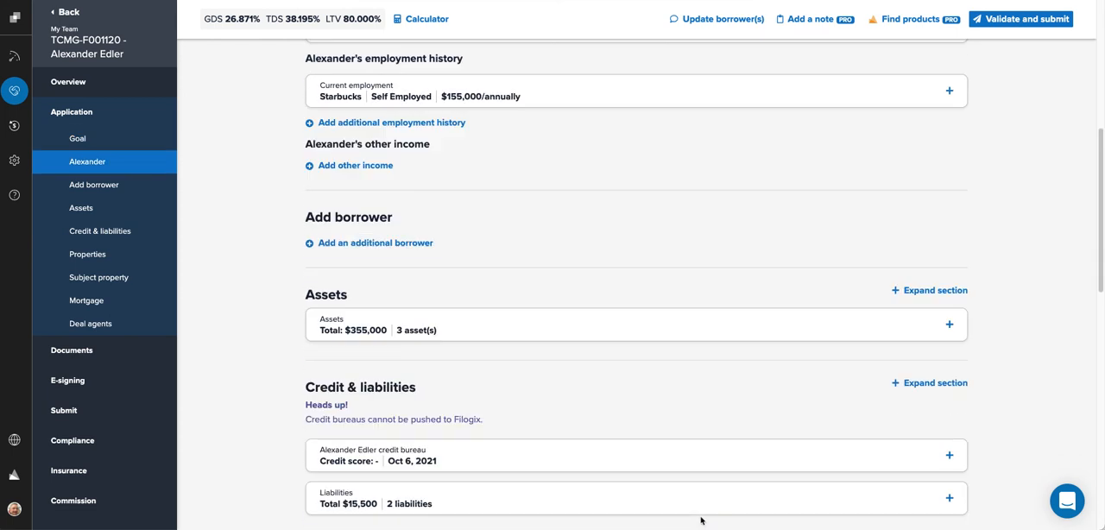
pyautogui.scroll(4, 690, 505)
pyautogui.scroll(4, 684, 501)
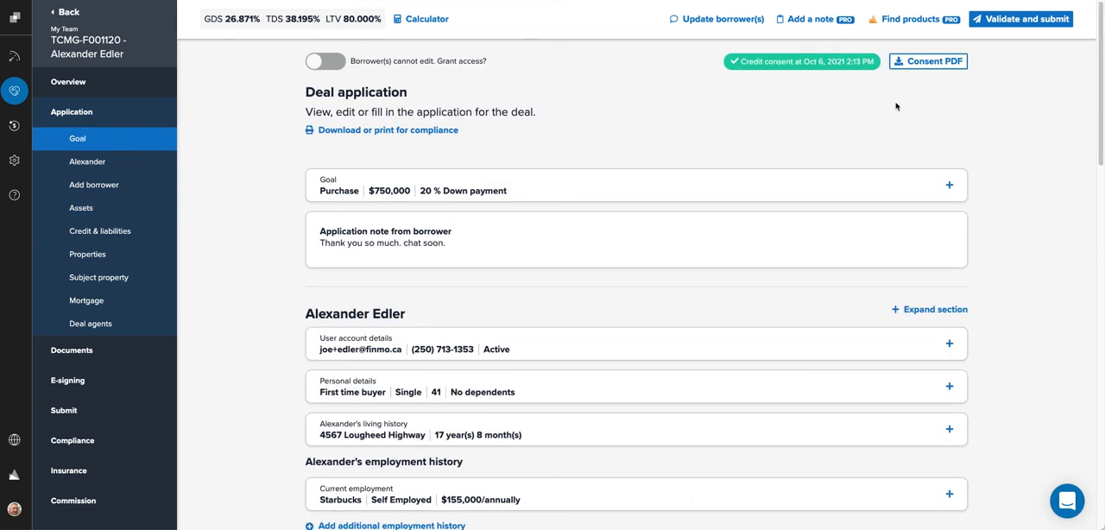
pyautogui.scroll(-3, 260, 353)
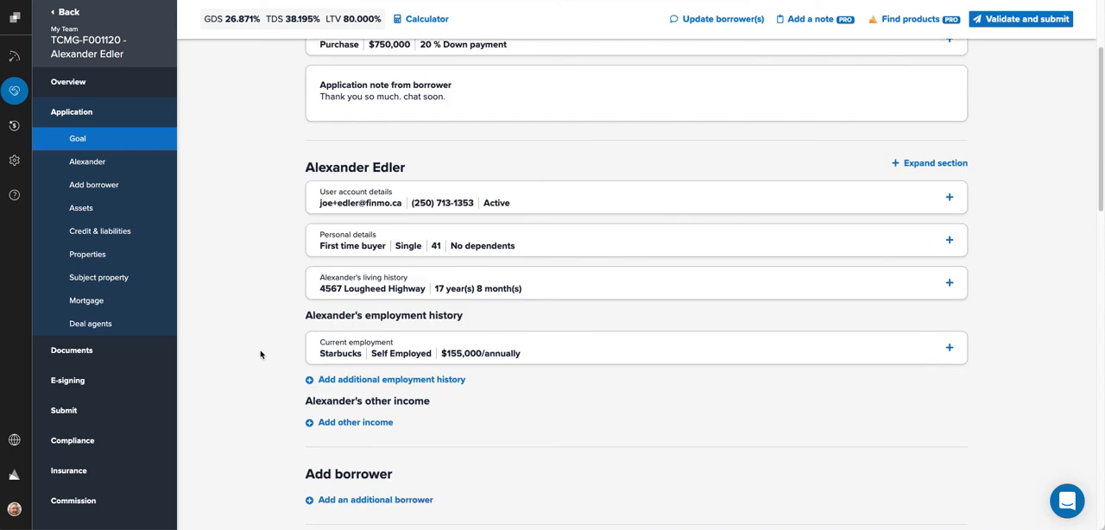
# Step: Go to the deal's Submit section and choose RFA Mortgage as the lender for a new submission
pyautogui.click(54, 412)
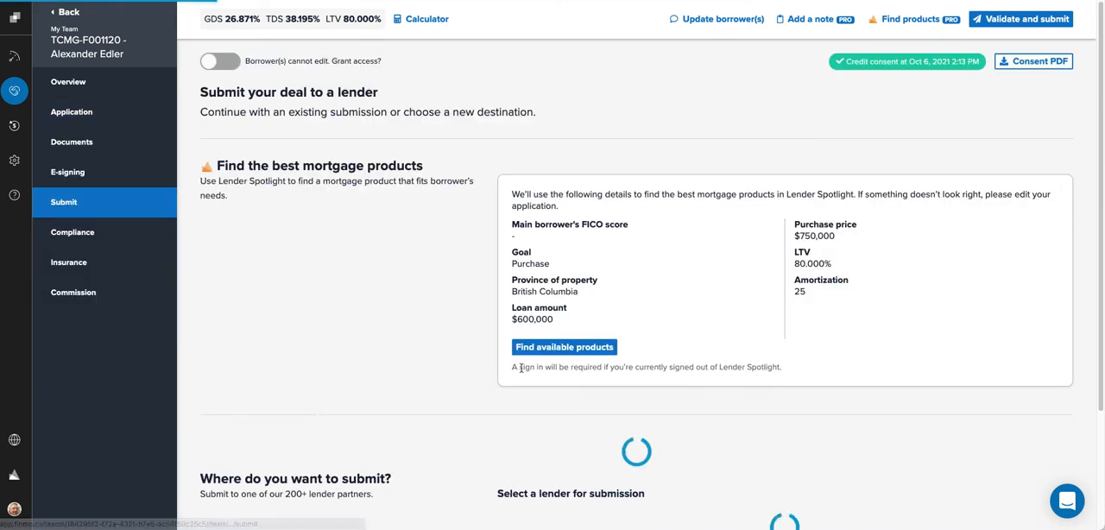
pyautogui.scroll(-1, 385, 385)
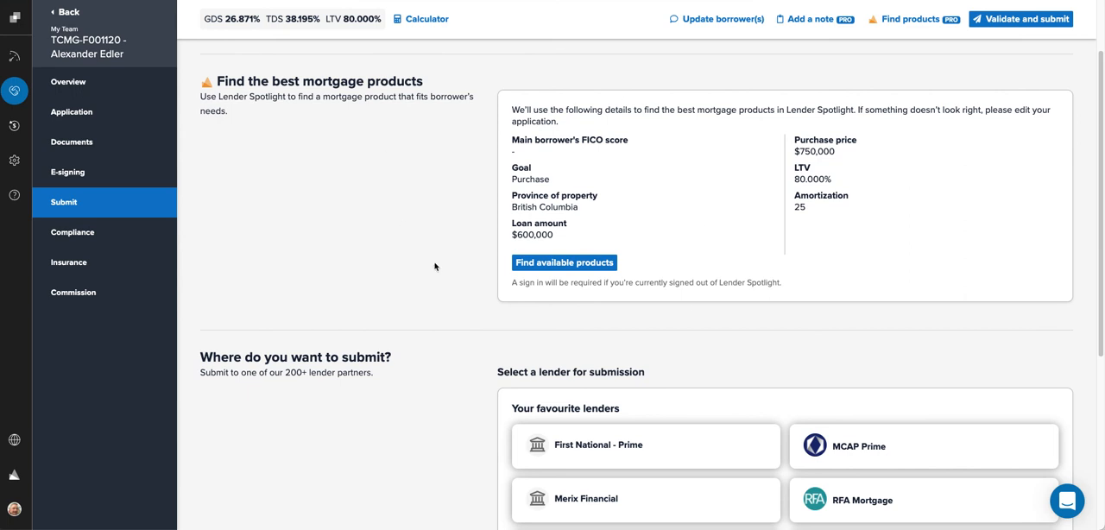
pyautogui.scroll(-1, 416, 287)
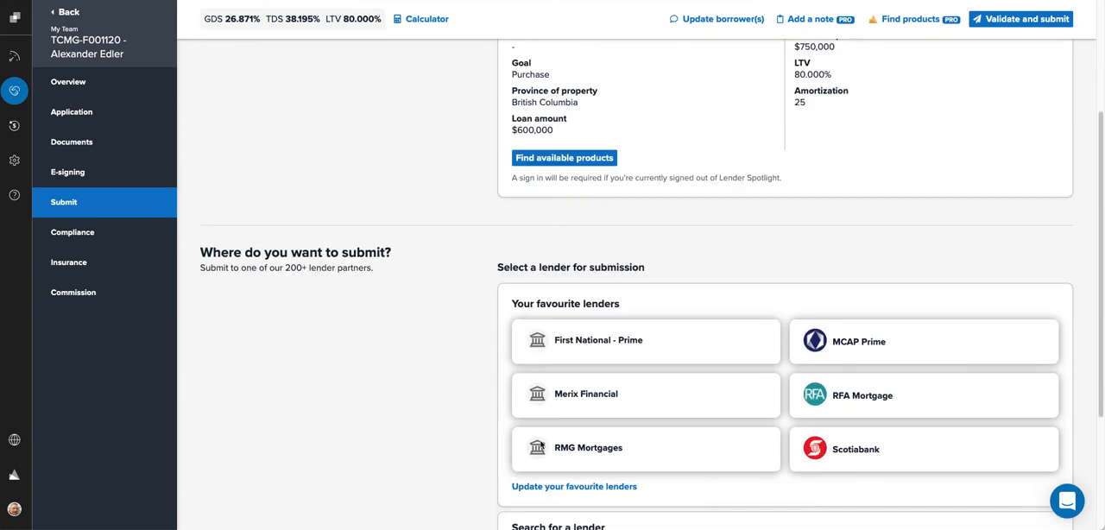
pyautogui.click(835, 402)
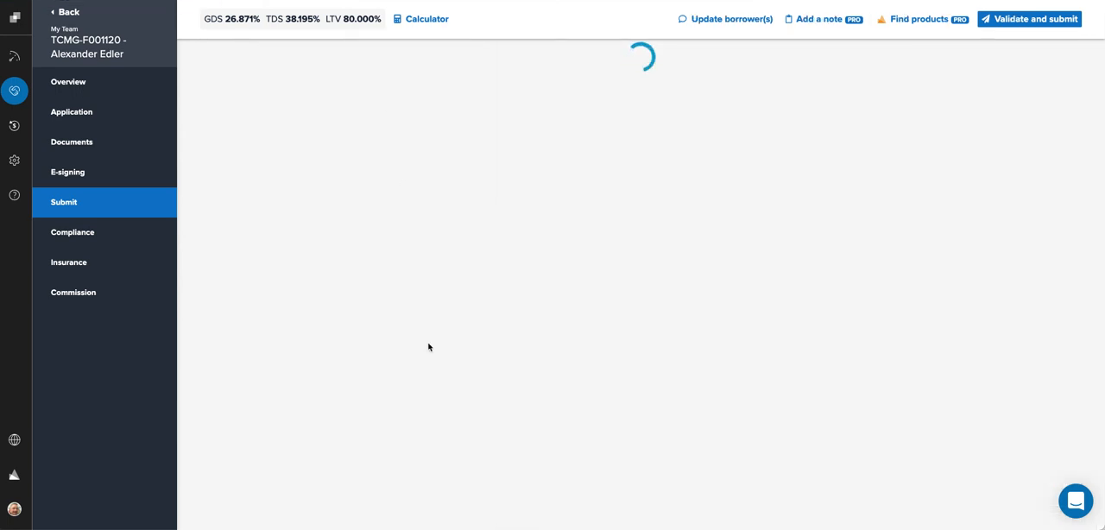
# Step: Scroll through the submission page and open the GDS/TDS qualifying details to review them without changes
pyautogui.scroll(-1, 428, 348)
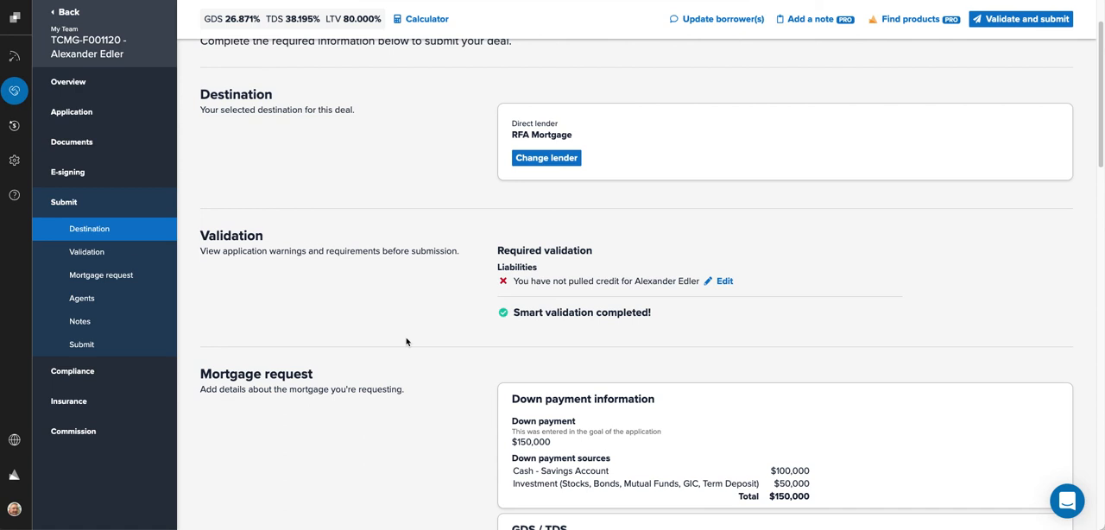
pyautogui.scroll(-1, 406, 342)
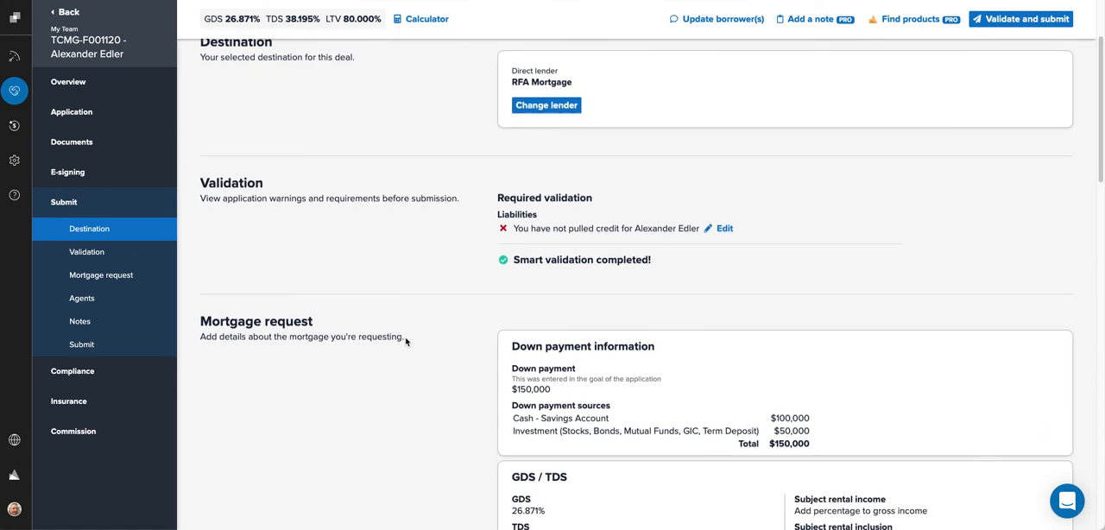
pyautogui.scroll(-2, 490, 347)
pyautogui.scroll(-1, 500, 416)
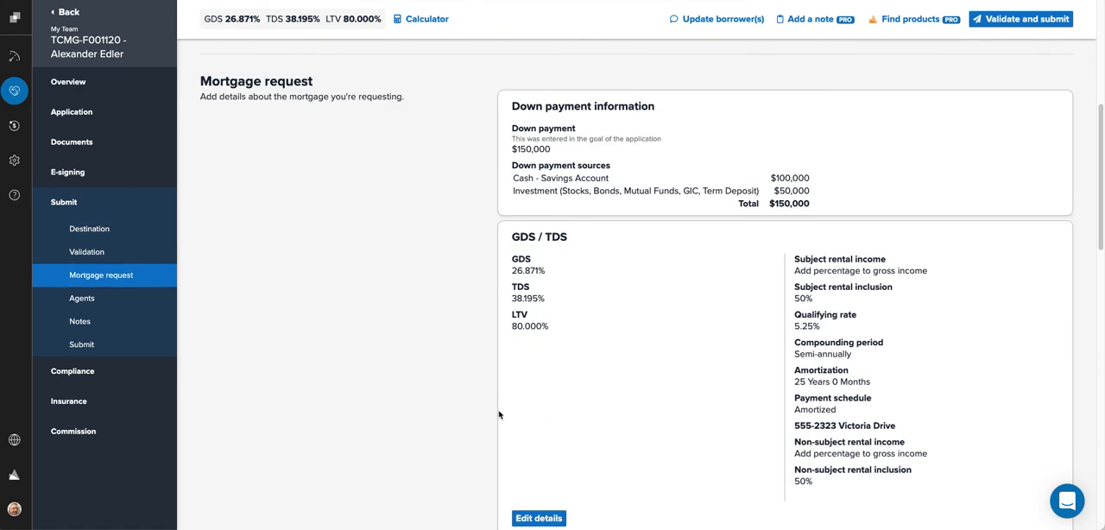
pyautogui.scroll(-1, 727, 399)
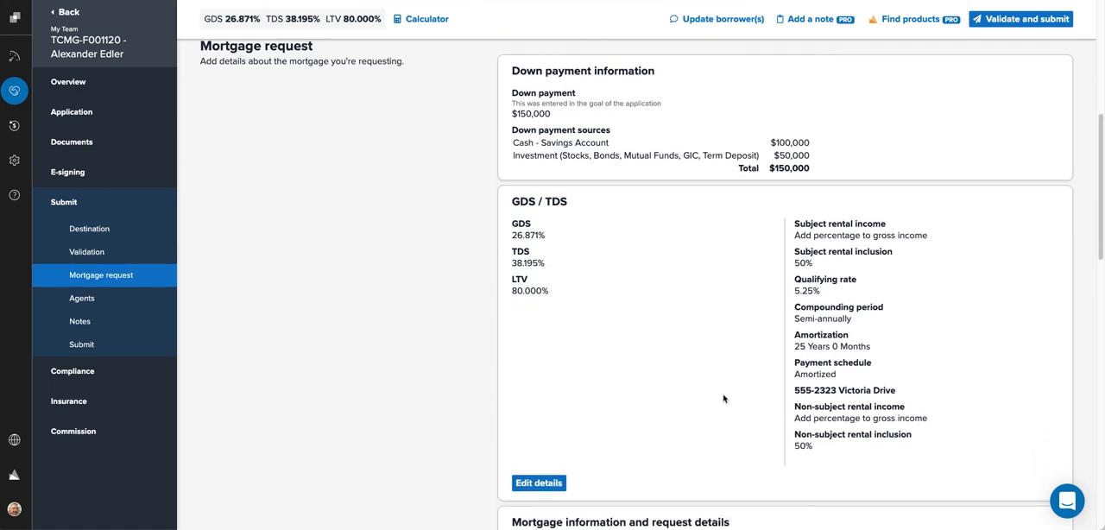
pyautogui.click(539, 484)
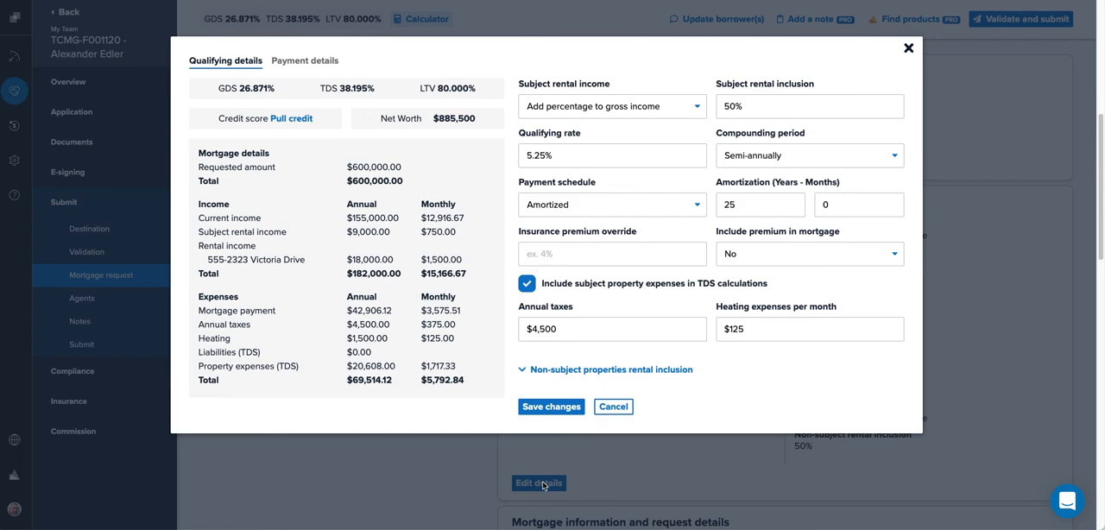
pyautogui.click(605, 408)
# Step: Open the calculator and review its payment details tab, then close it
pyautogui.scroll(-5, 438, 434)
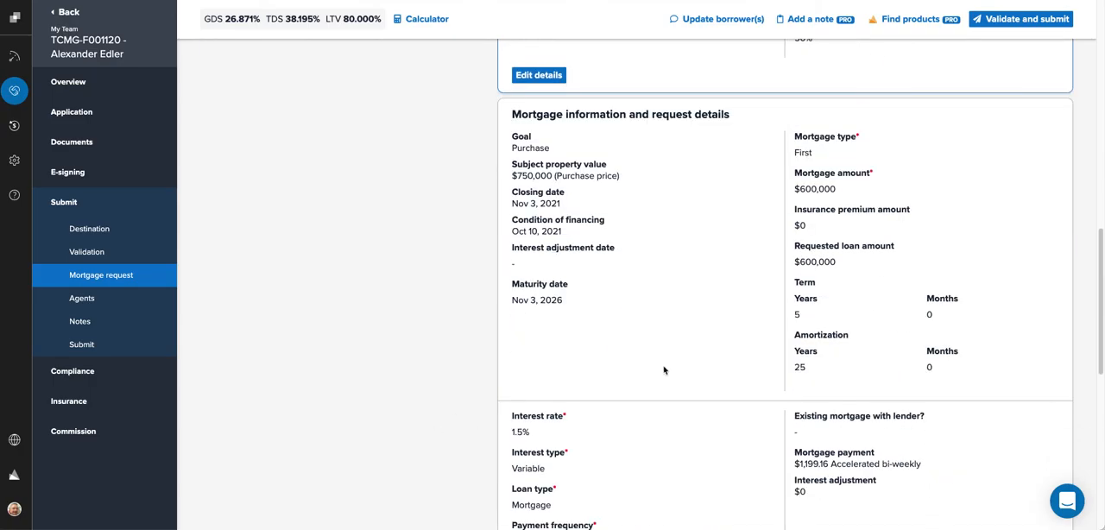
pyautogui.click(442, 20)
pyautogui.click(303, 64)
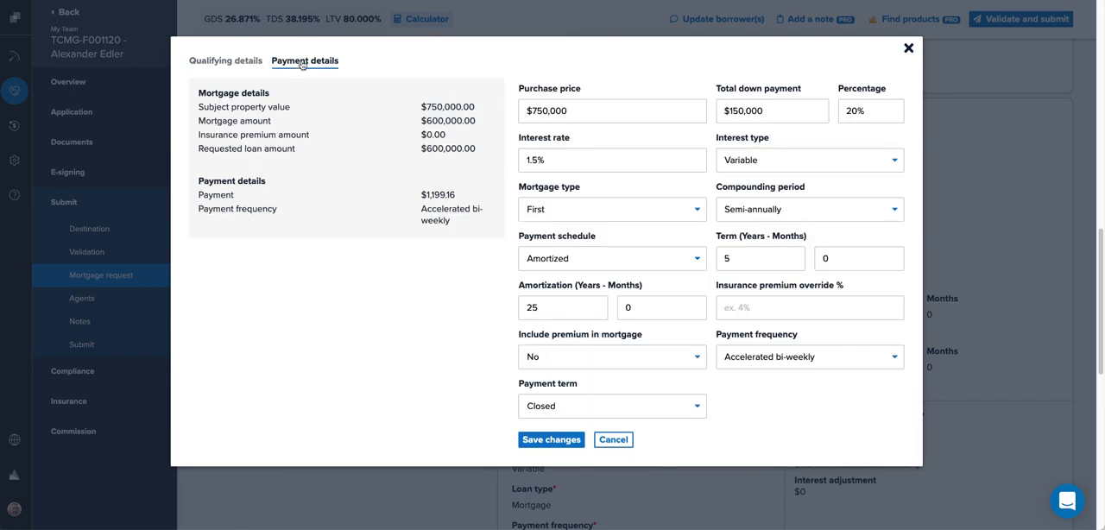
pyautogui.click(953, 424)
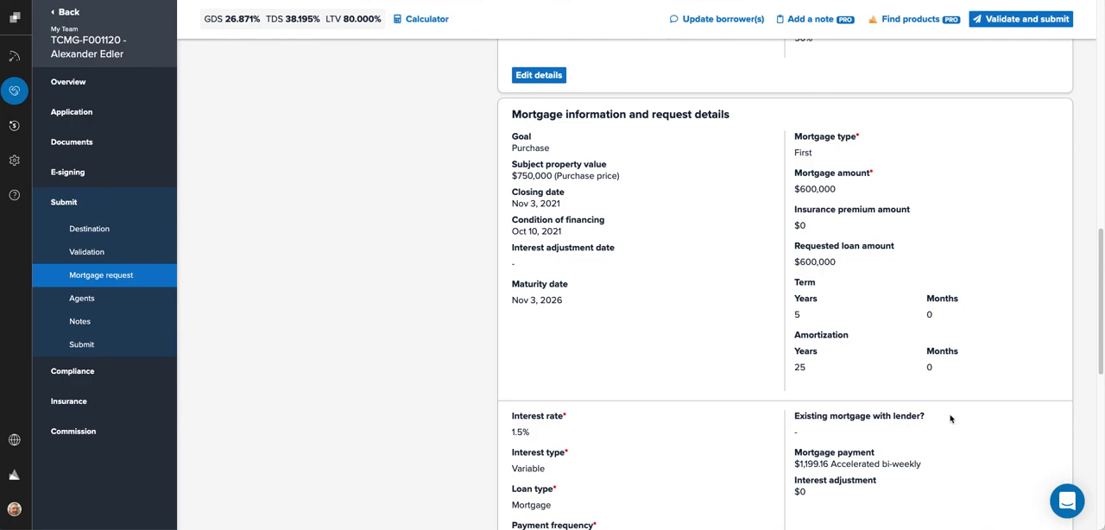
# Step: Set the interest adjustment date to Nov 30, 2021, mark no existing mortgage with the lender, and save
pyautogui.scroll(-3, 953, 422)
pyautogui.click(536, 471)
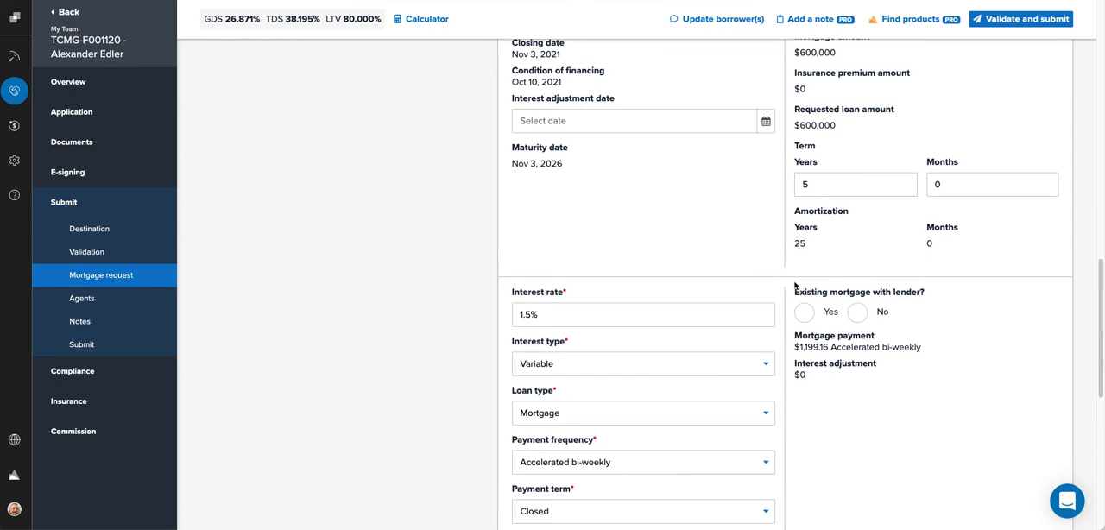
pyautogui.click(764, 241)
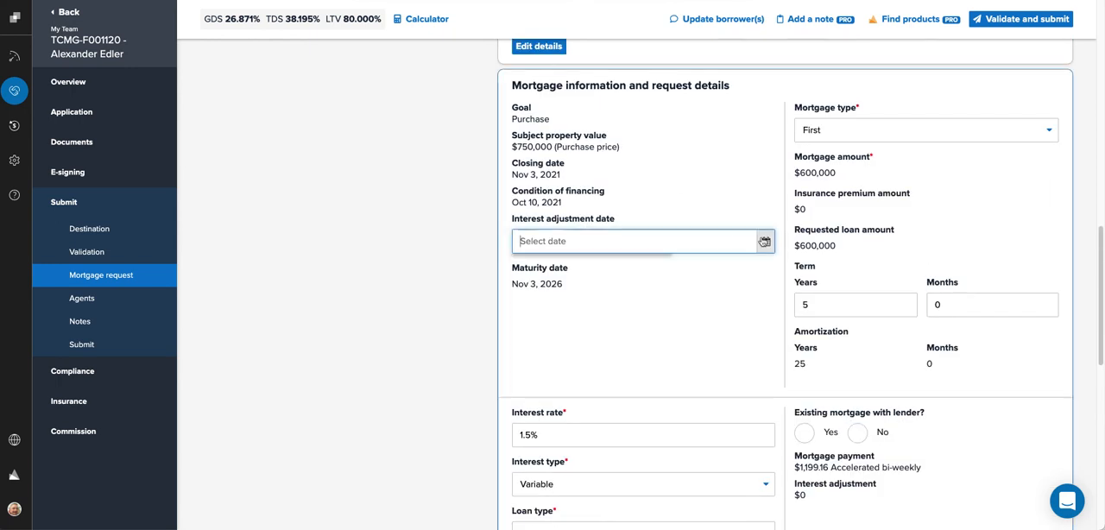
pyautogui.click(764, 242)
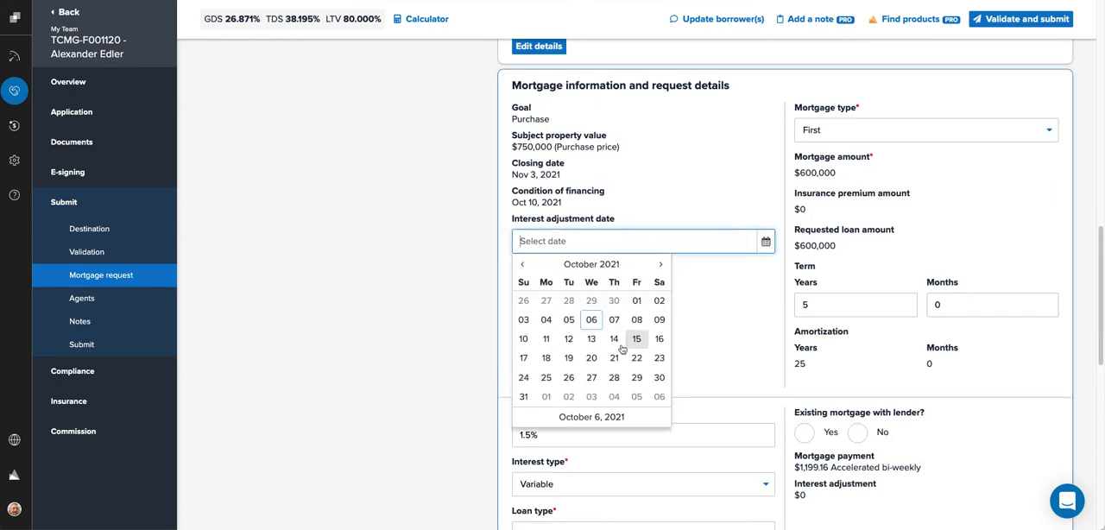
pyautogui.click(662, 265)
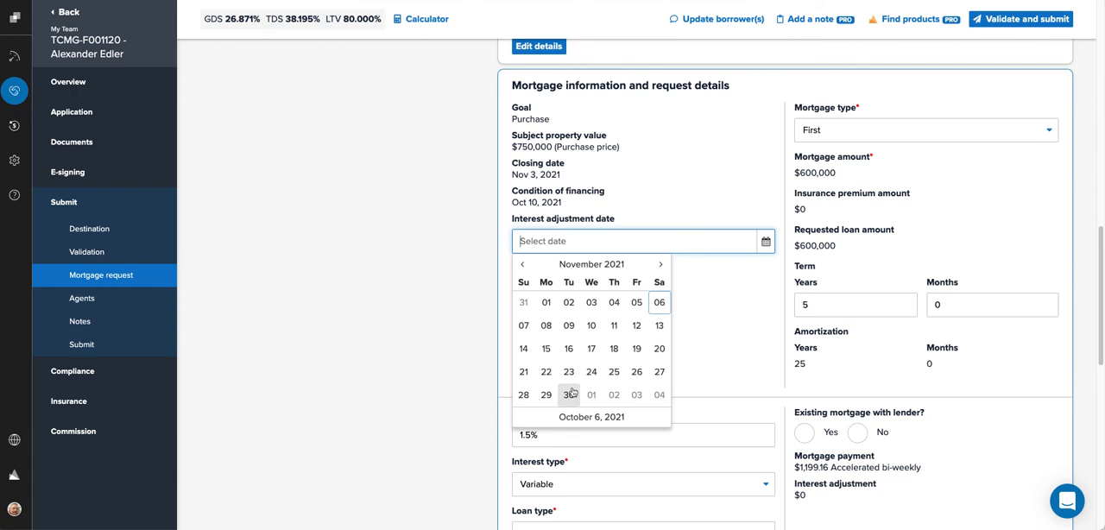
pyautogui.click(570, 394)
pyautogui.click(857, 433)
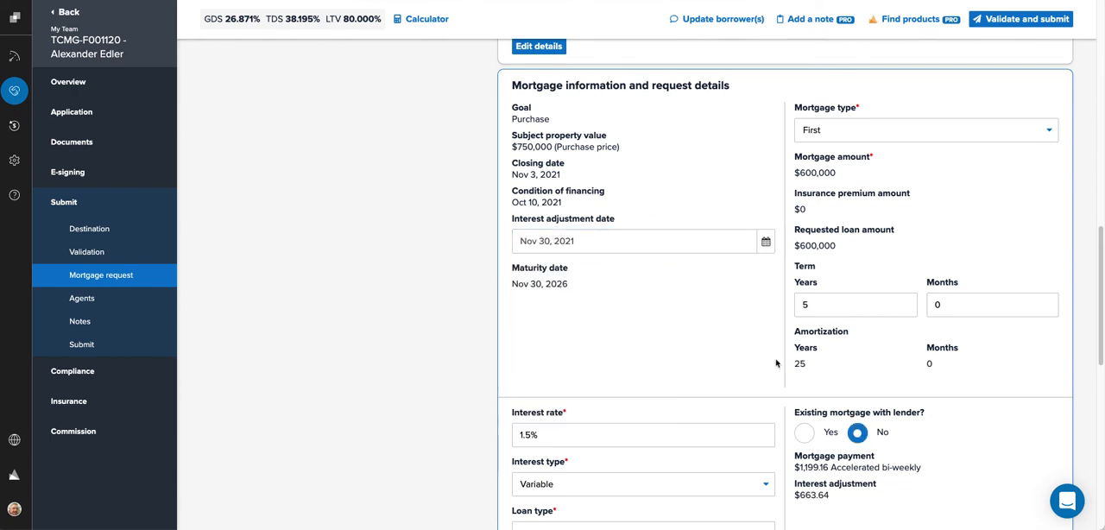
pyautogui.scroll(-3, 637, 259)
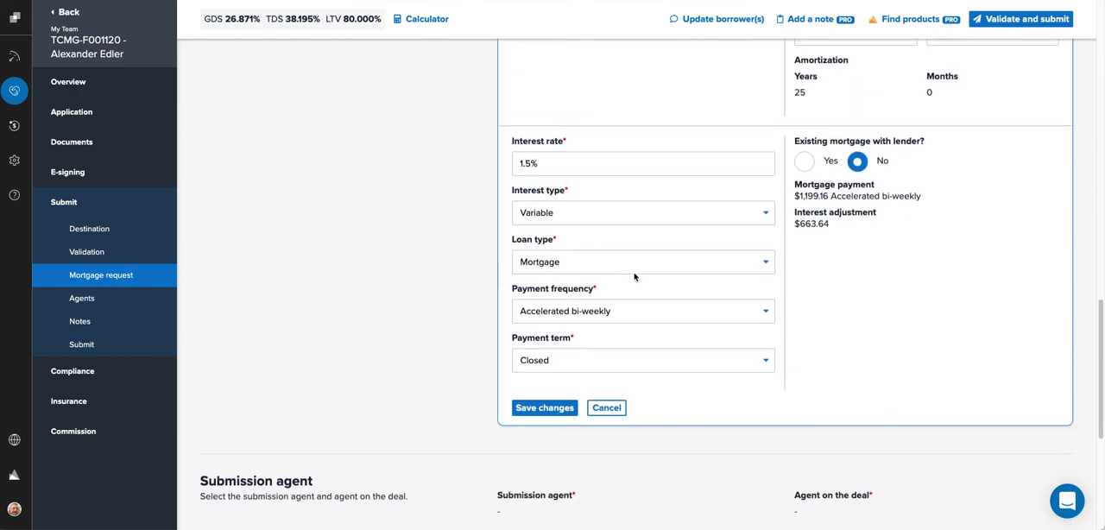
pyautogui.click(545, 408)
# Step: Edit the submission agent section, choosing the submission agent and the agent on the deal
pyautogui.scroll(-3, 422, 396)
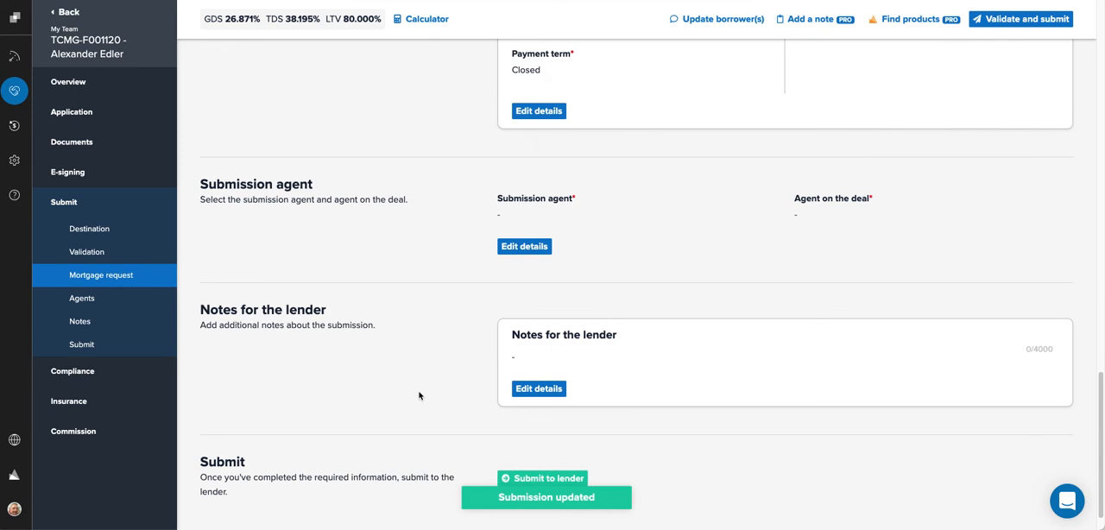
pyautogui.click(526, 246)
pyautogui.click(575, 220)
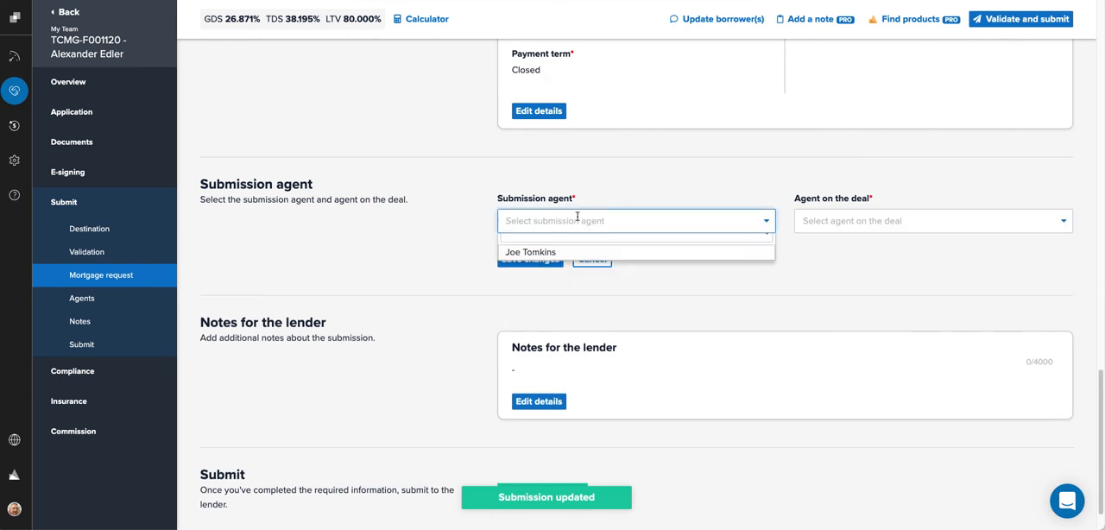
pyautogui.click(552, 271)
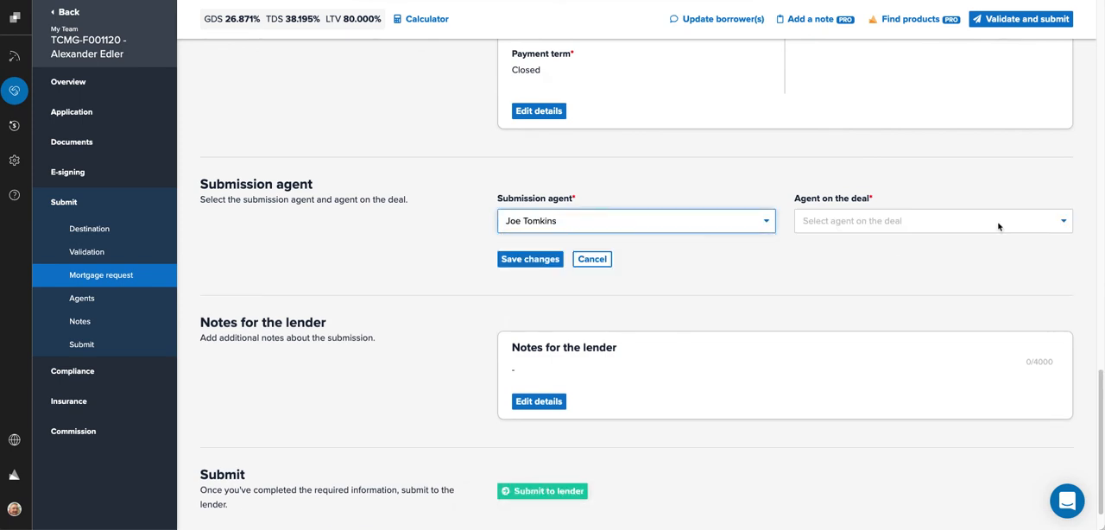
pyautogui.click(1007, 224)
pyautogui.click(1058, 227)
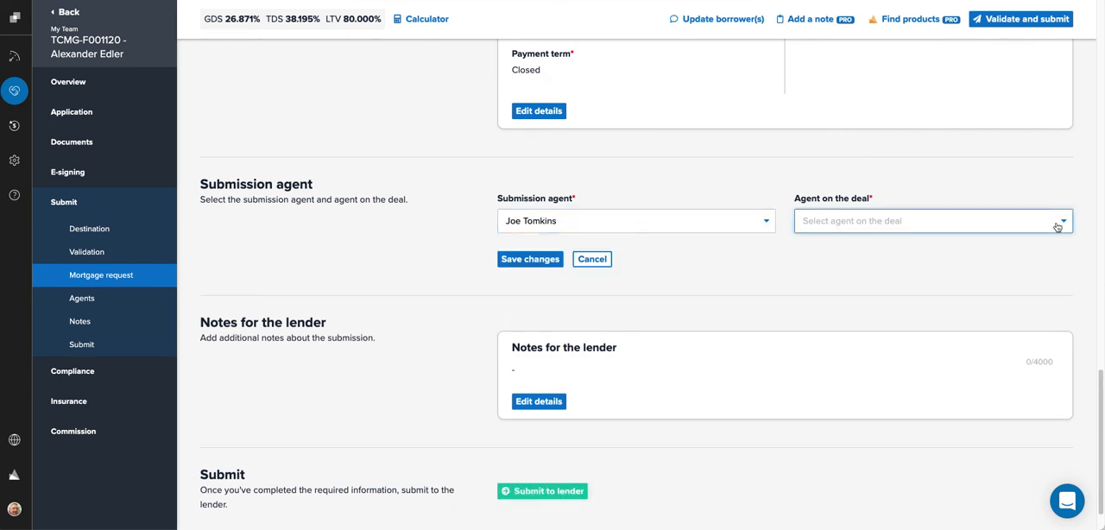
pyautogui.click(1063, 221)
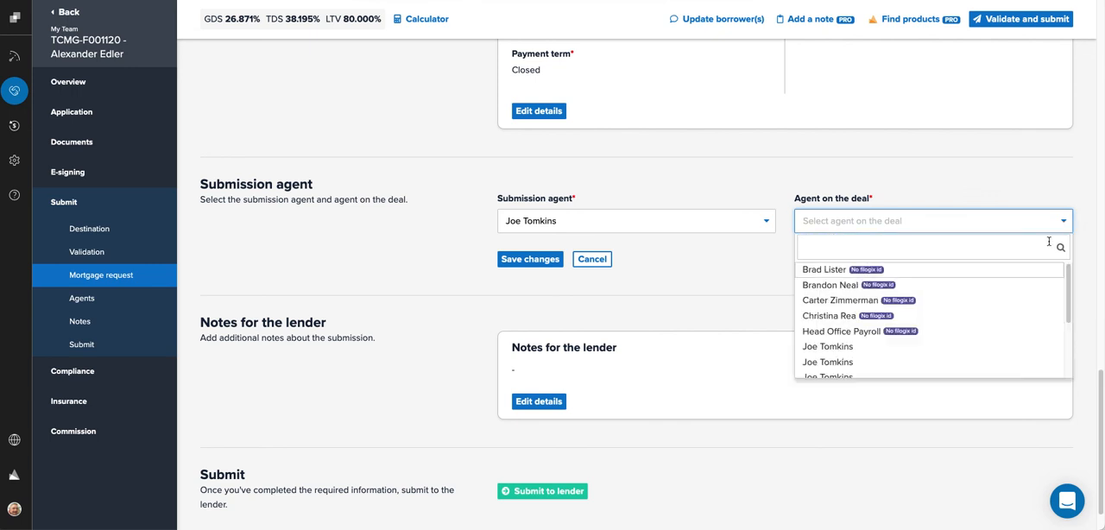
pyautogui.scroll(-3, 974, 326)
pyautogui.click(863, 295)
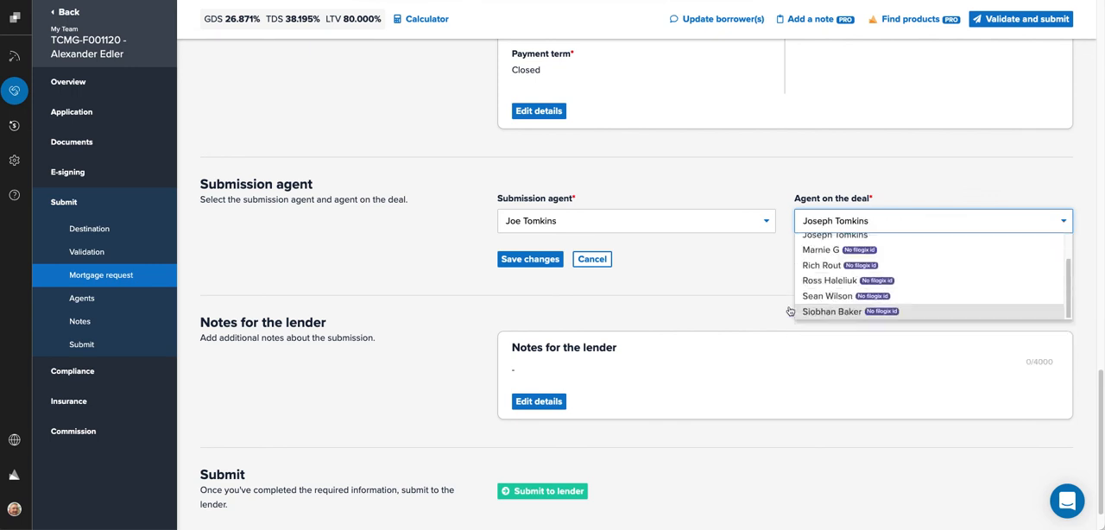
# Step: Add the lender note 'Packaging notes.' and save the changes
pyautogui.click(534, 402)
pyautogui.click(541, 388)
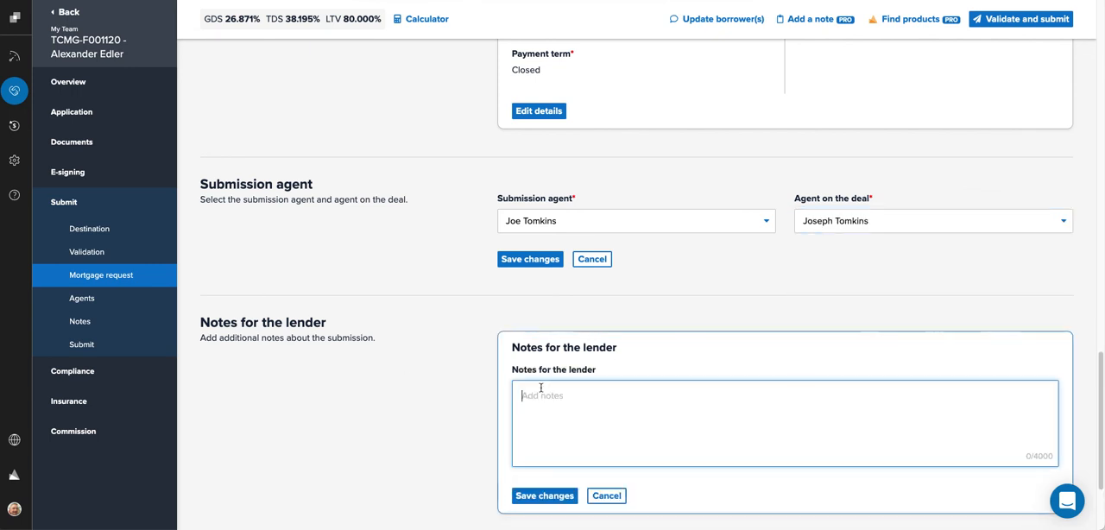
pyautogui.write('Package')
pyautogui.press('BackSpace')
pyautogui.press('BackSpace')
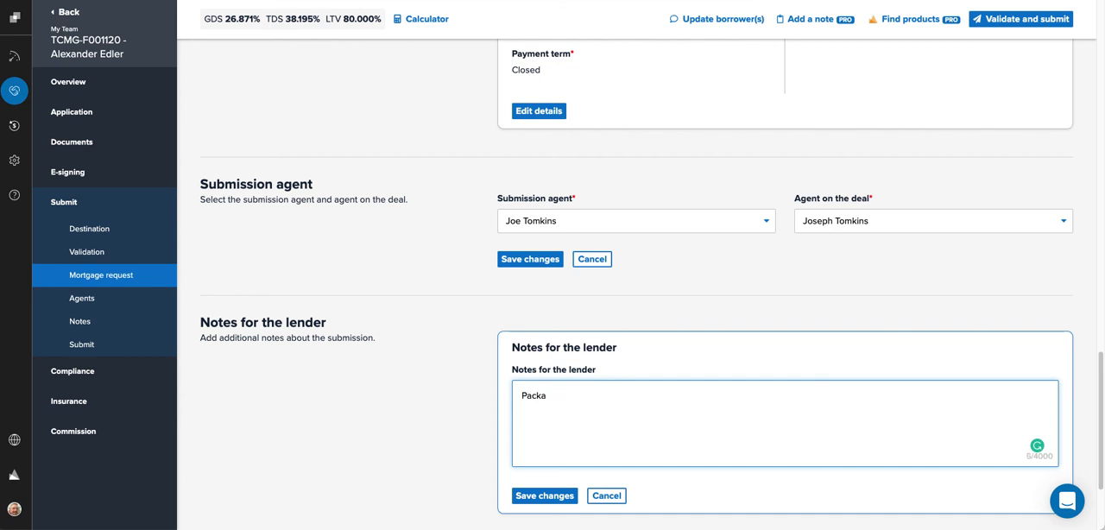
pyautogui.write('ging notes.')
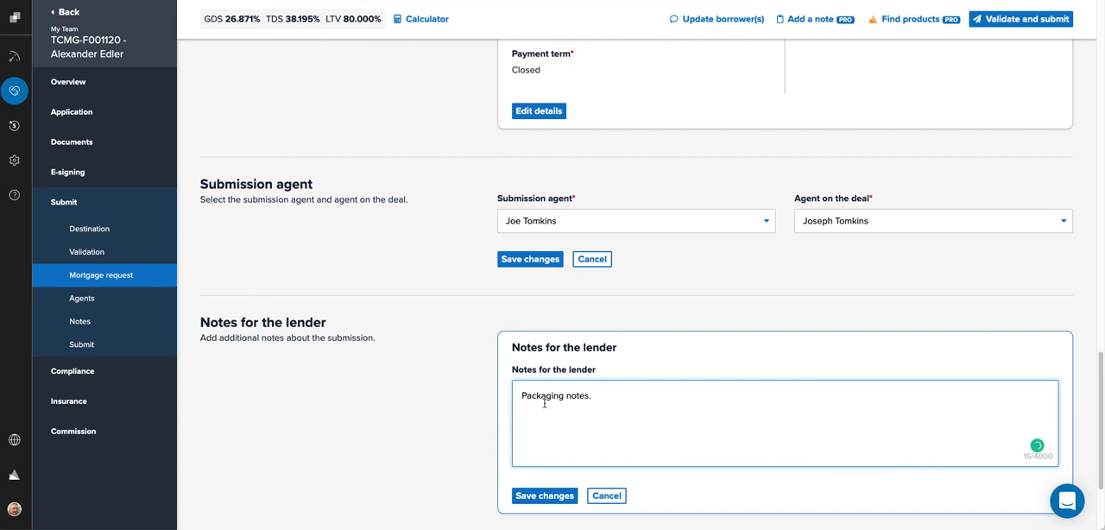
pyautogui.click(537, 496)
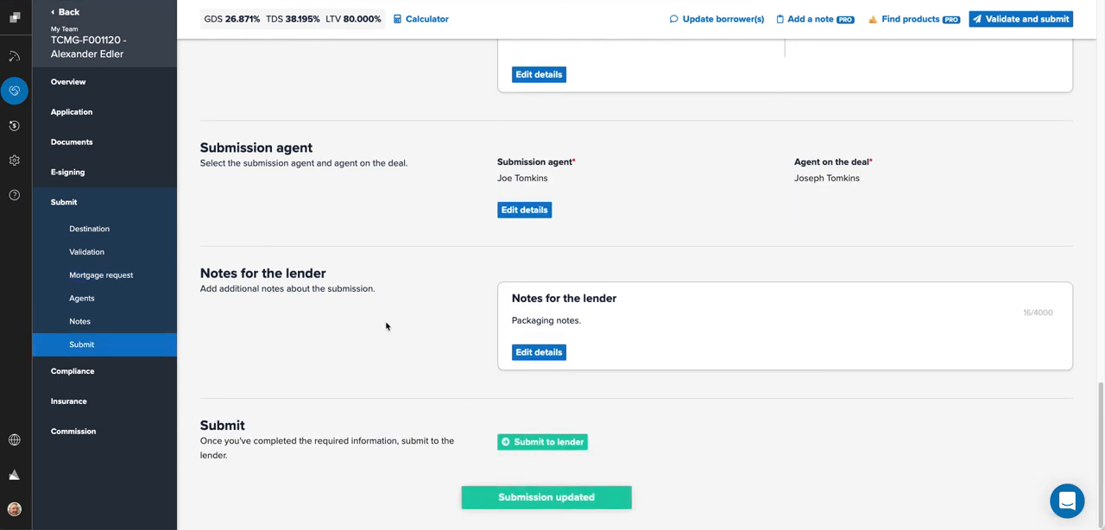
# Step: Try to submit the deal to the lender, then return to the Submit section to view the draft submission
pyautogui.click(532, 439)
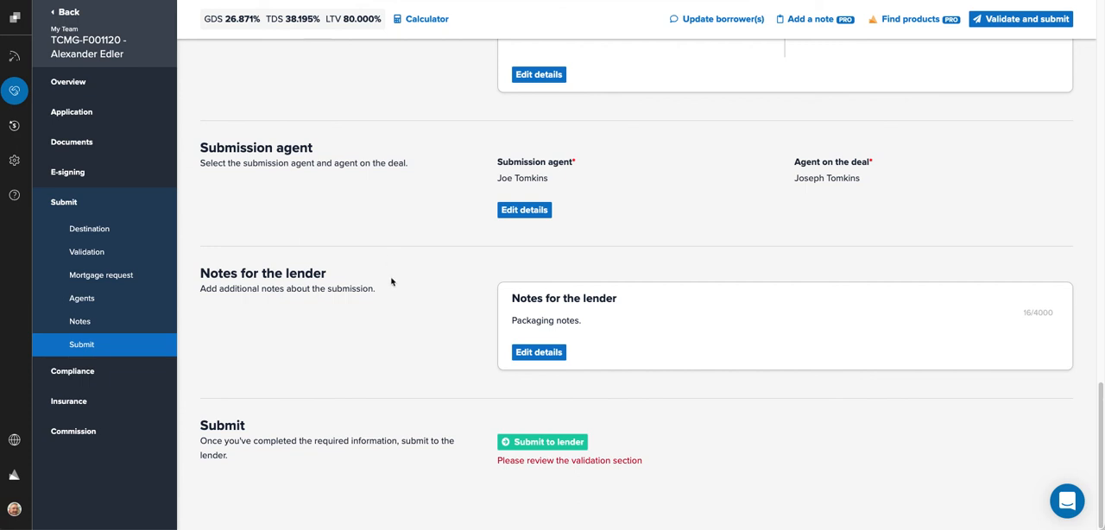
pyautogui.scroll(6, 393, 298)
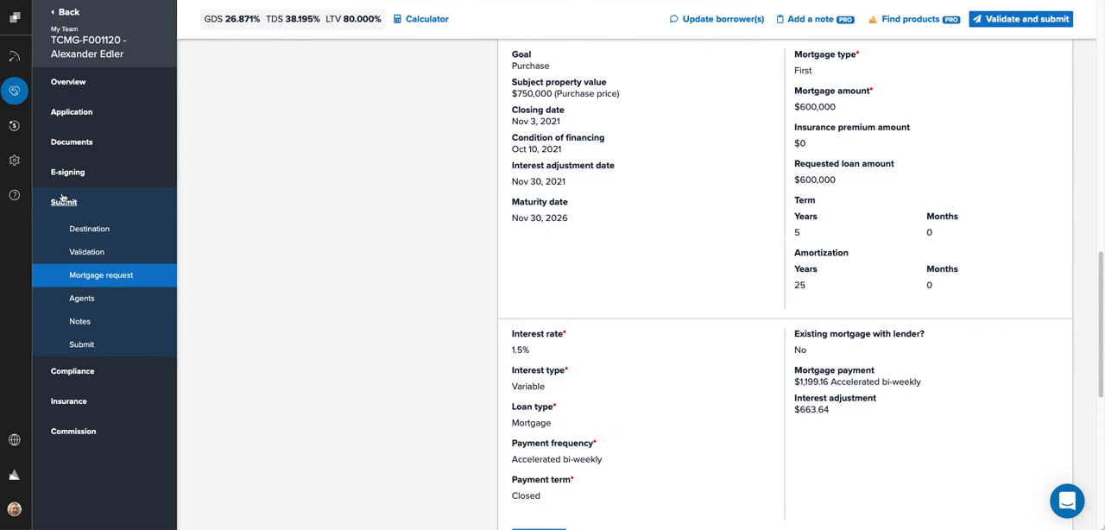
pyautogui.click(63, 200)
pyautogui.scroll(-2, 289, 317)
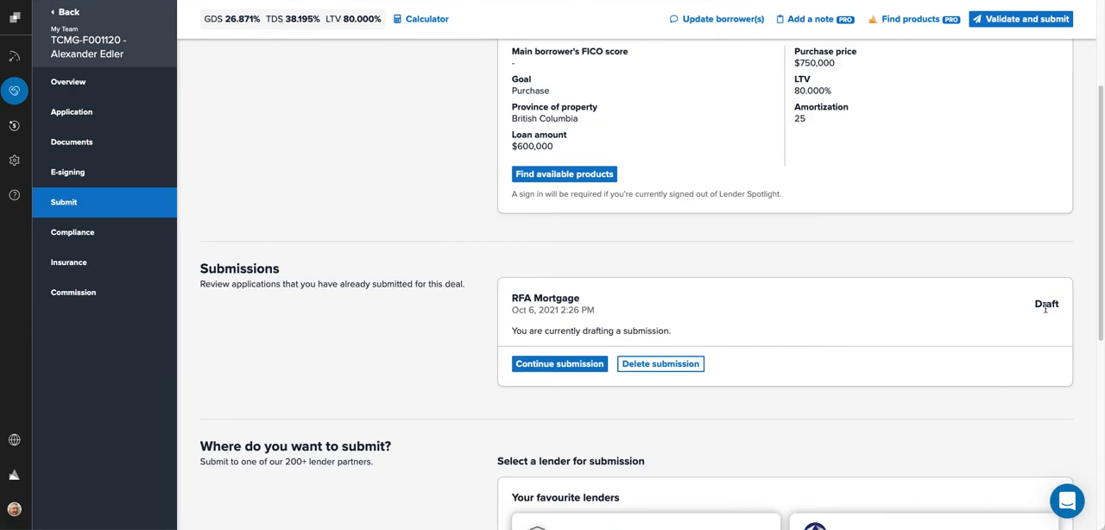
pyautogui.moveTo(1036, 305); pyautogui.dragTo(1067, 307)
# Step: Open the deals list, reopen the deal's draft submission, and go back
pyautogui.click(13, 91)
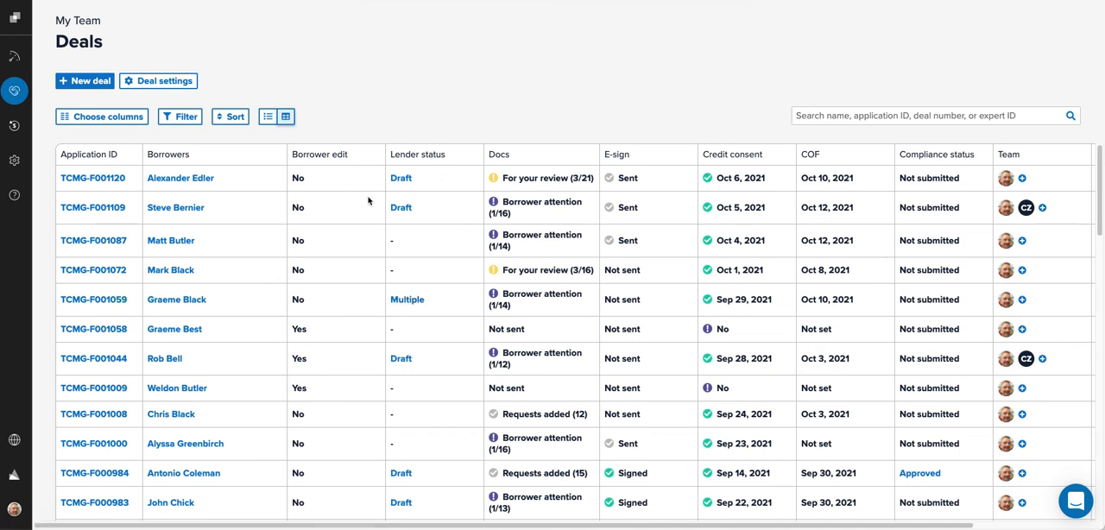
pyautogui.click(402, 178)
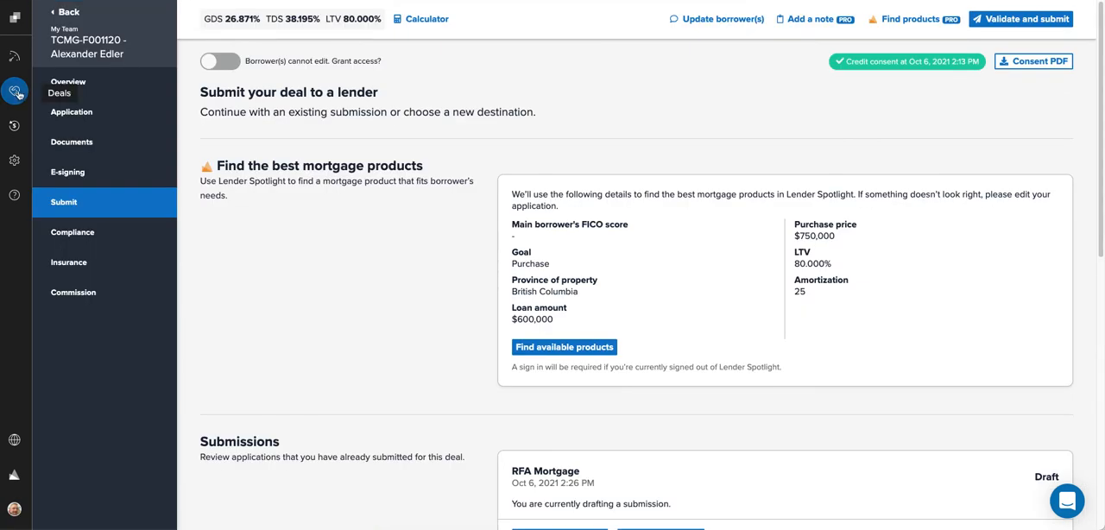
pyautogui.click(95, 16)
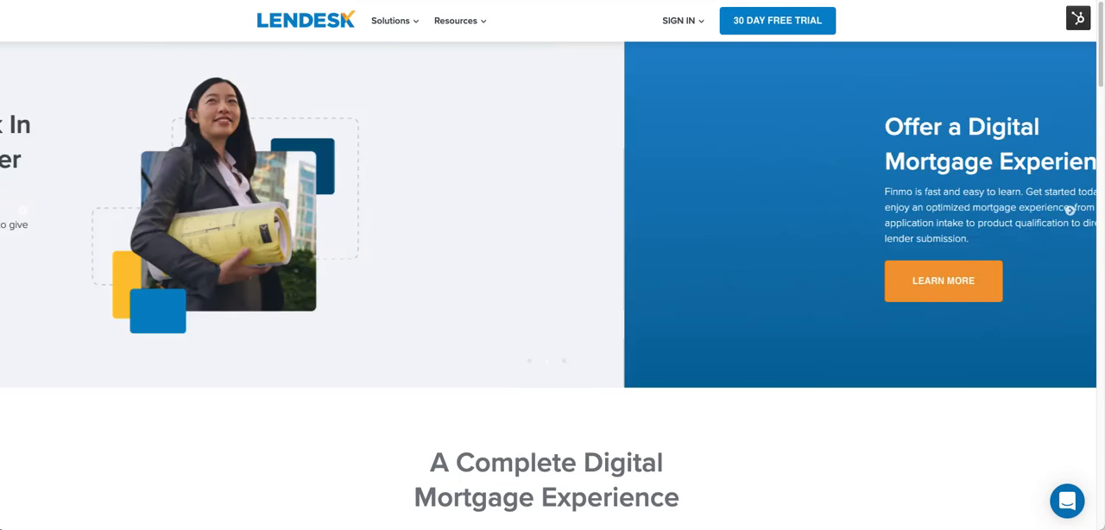